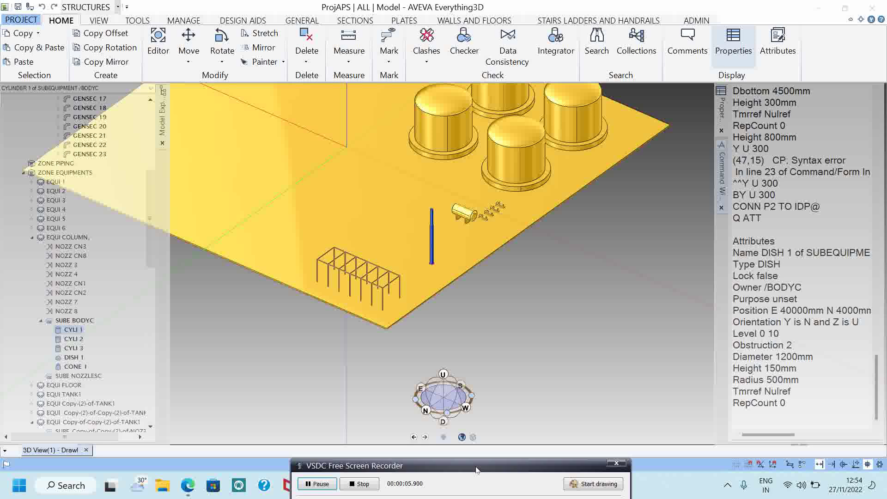
Examine the column beside the horizontal vessel and pipe rack up close and from several viewing angles
scroll(475, 230, up, 4)
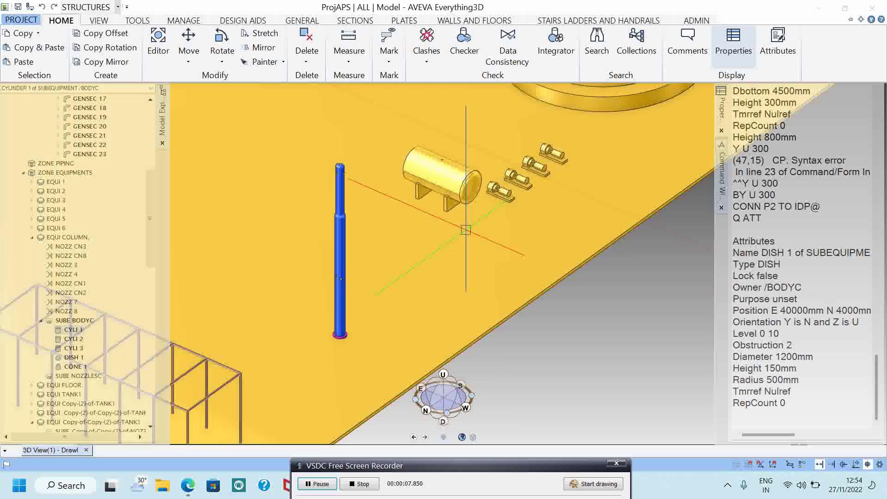
middle_drag(370, 259, 372, 260)
scroll(462, 258, down, 5)
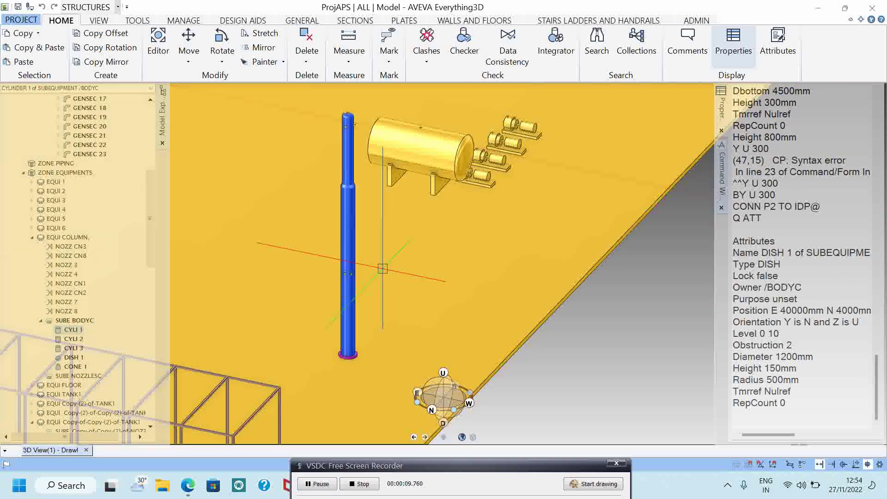
scroll(420, 212, up, 4)
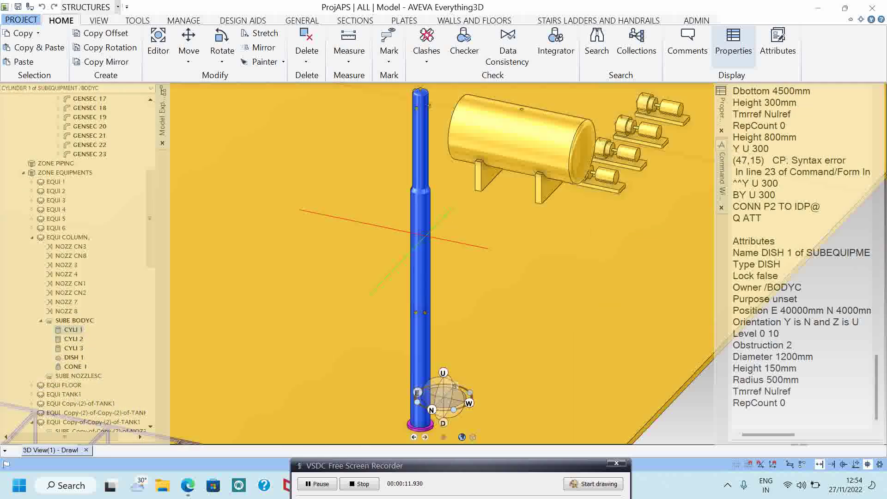
middle_drag(418, 192, 449, 259)
scroll(421, 286, up, 3)
scroll(451, 261, down, 3)
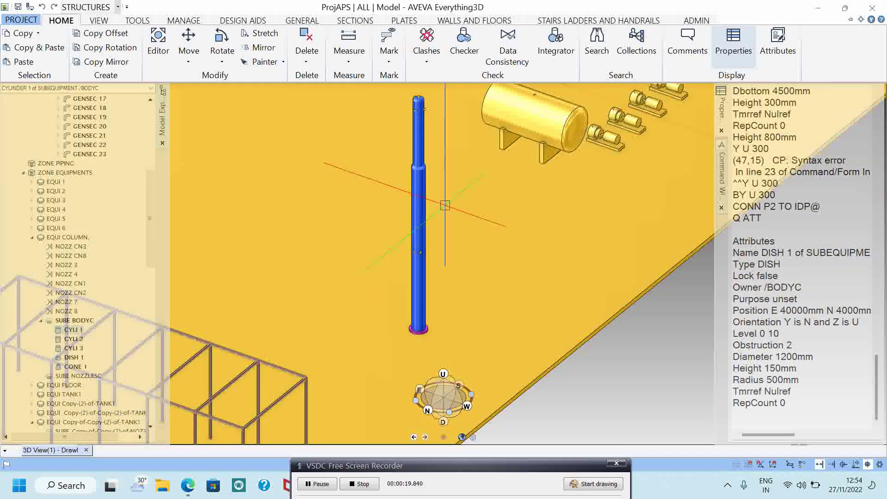
scroll(508, 194, up, 2)
middle_drag(509, 195, 502, 207)
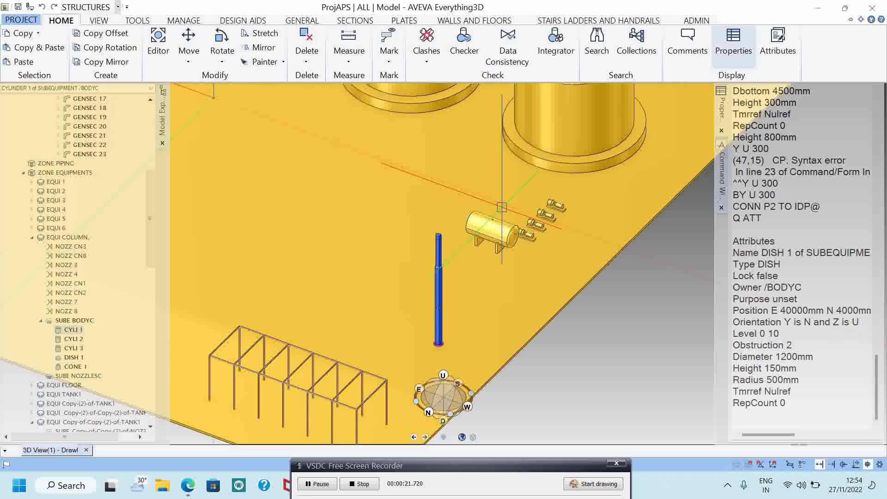
scroll(486, 267, up, 5)
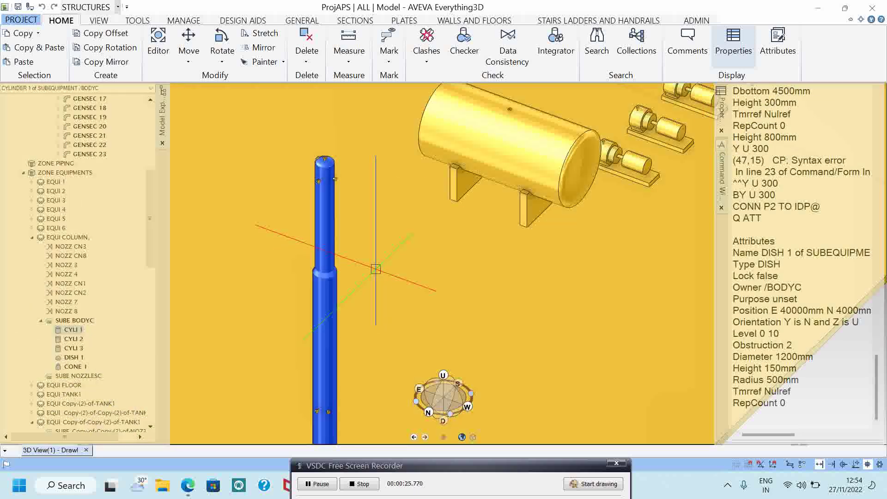
scroll(406, 249, down, 5)
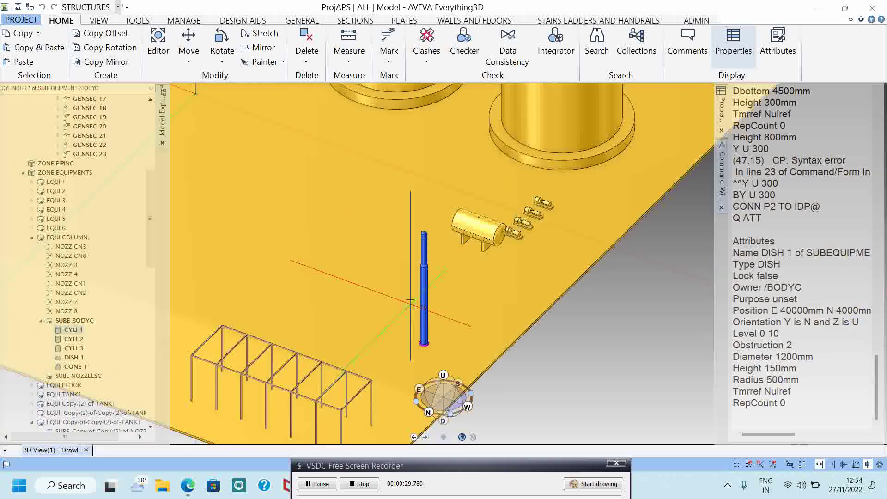
scroll(419, 292, up, 3)
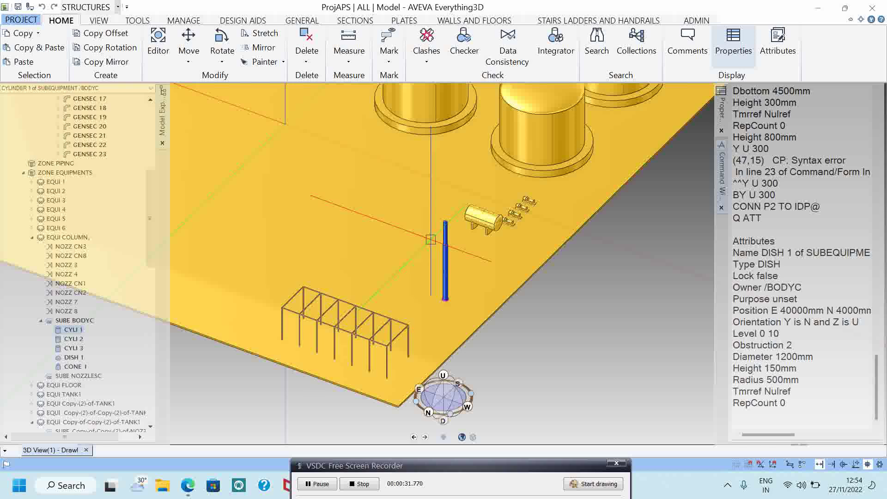
scroll(600, 348, up, 3)
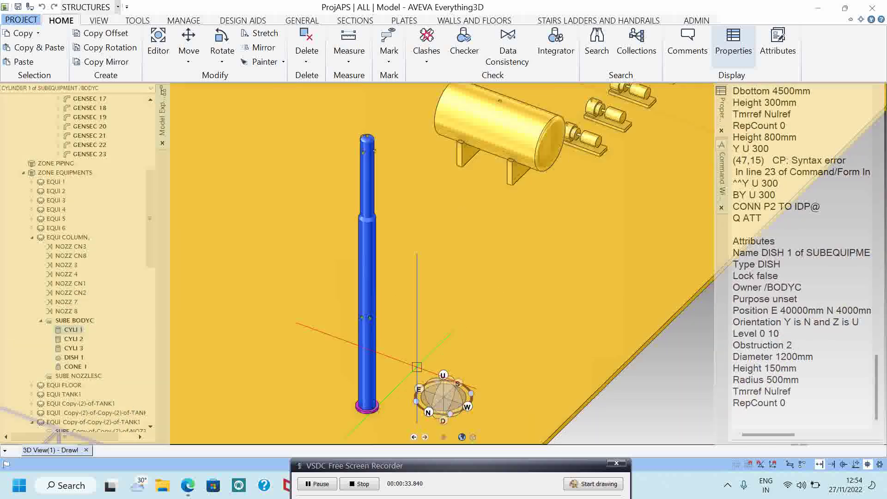
Select the base ring cylinder primitive at the foot of the column's BODYC subequipment
click(83, 320)
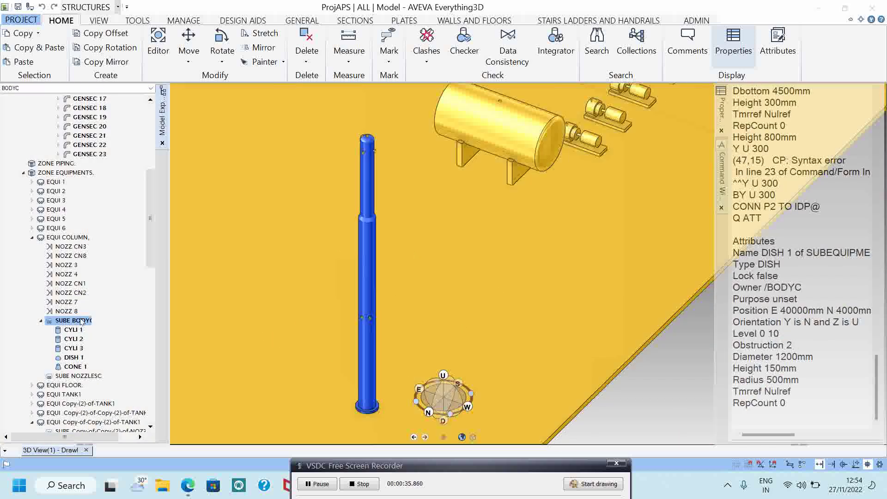
scroll(461, 330, down, 2)
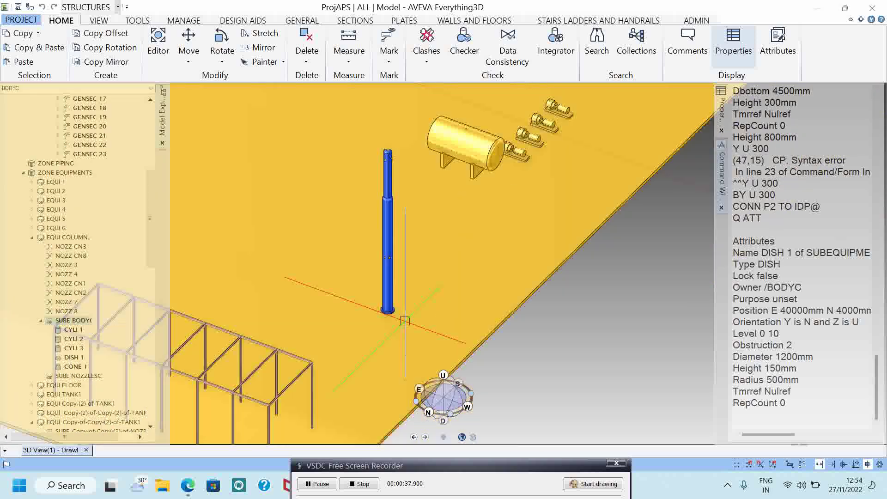
scroll(403, 317, up, 6)
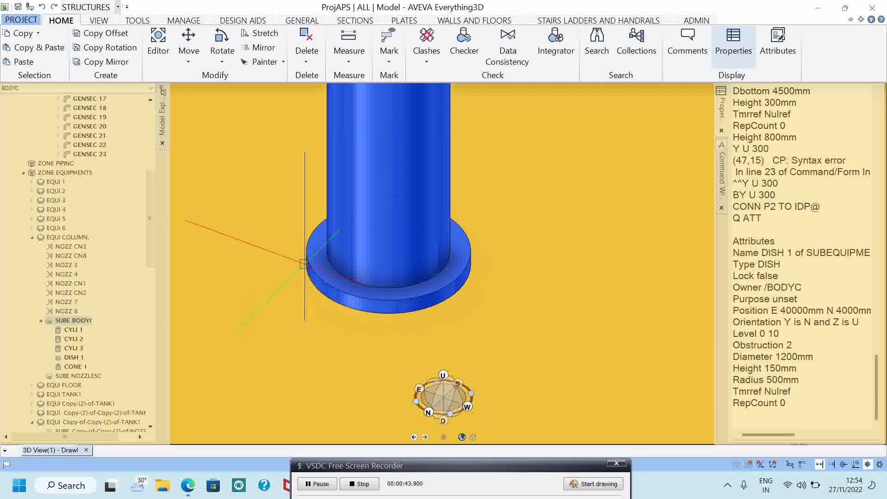
right_click(369, 304)
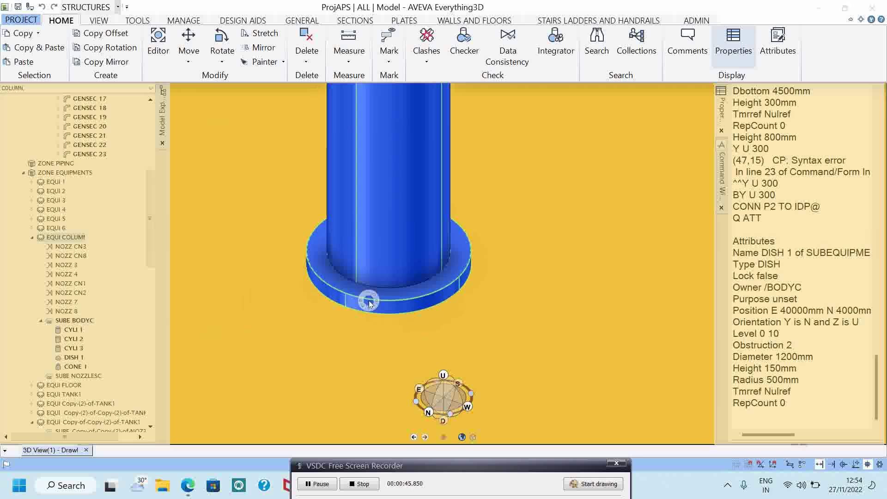
click(370, 337)
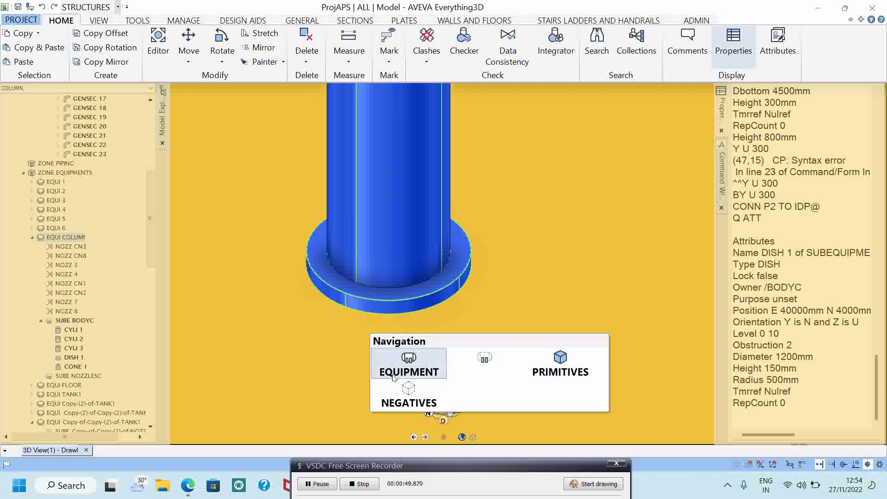
click(559, 365)
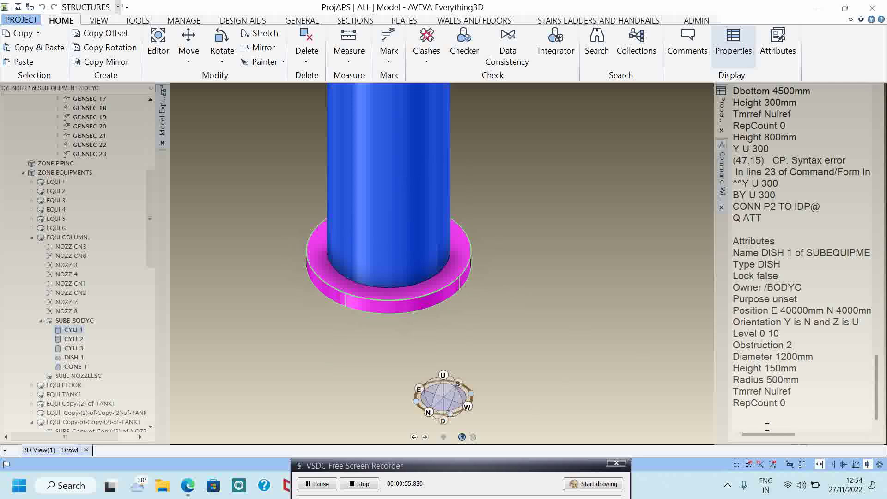
Clear the command window and query the base ring cylinder's attributes with Q ATT
right_click(813, 418)
click(785, 401)
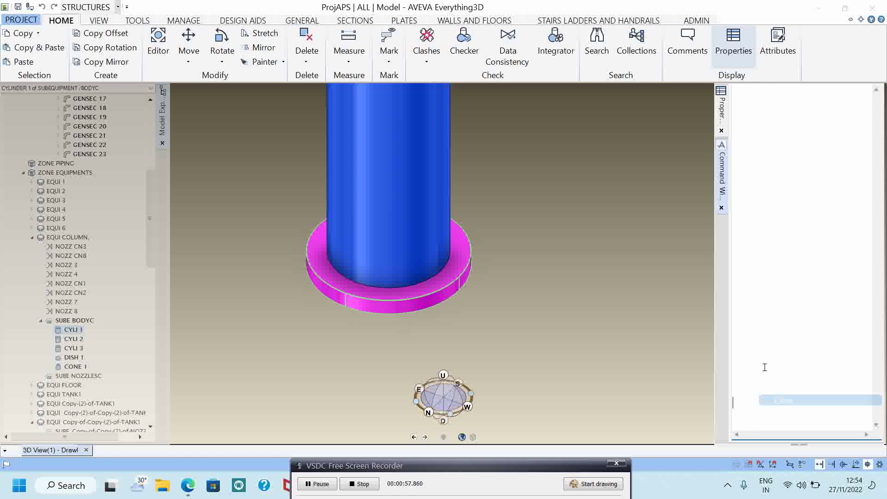
text(Q )
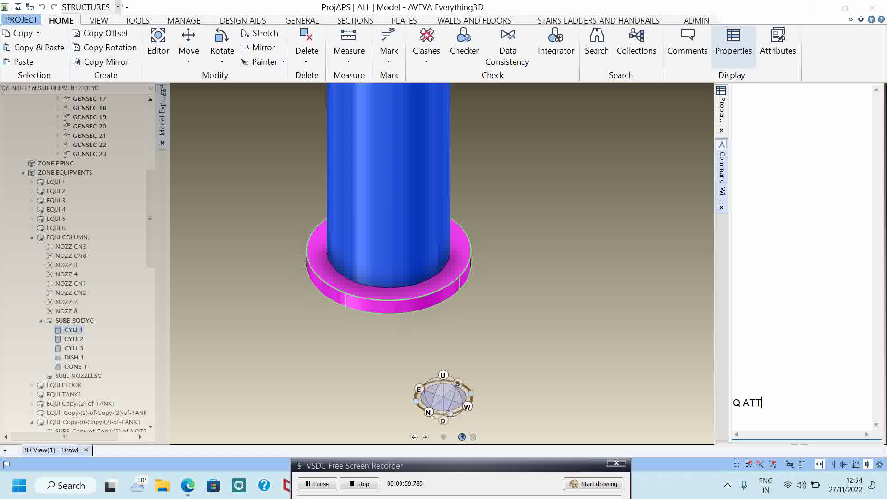
text(ATT)
key(Return)
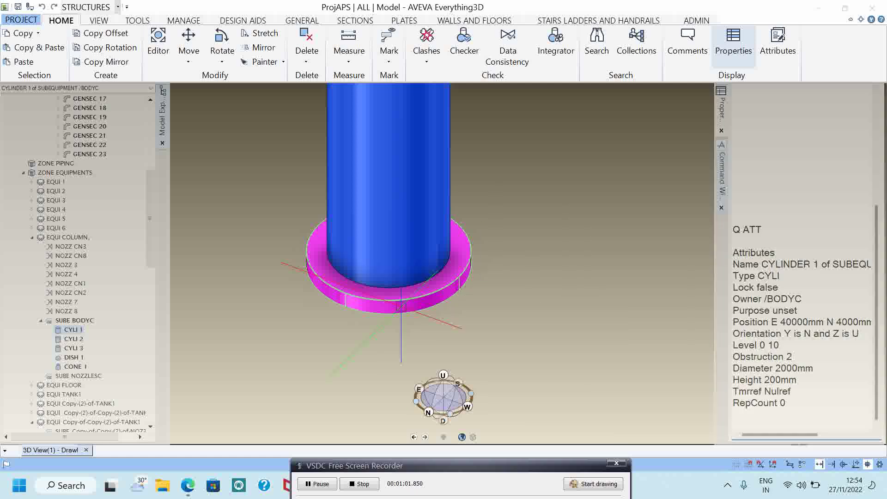
Set the diameter of the column's base ring cylinder to 6000 mm
double_click(831, 368)
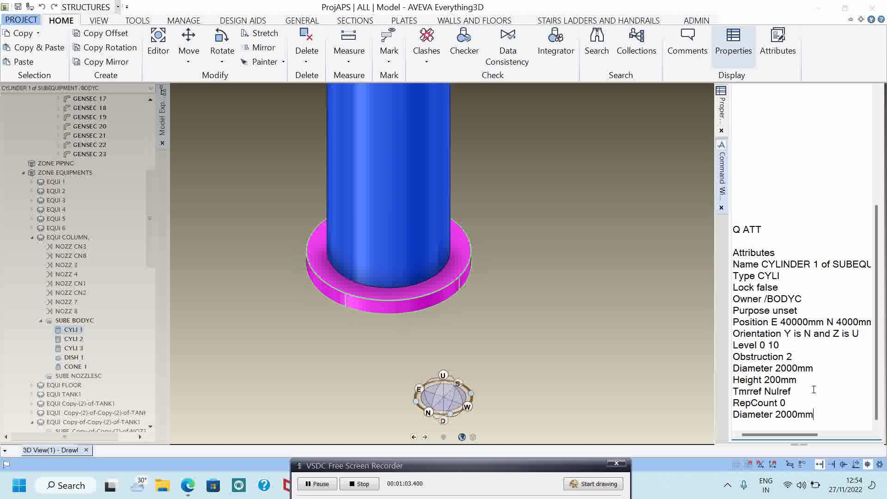
click(782, 422)
key(BackSpace)
text(6)
key(Return)
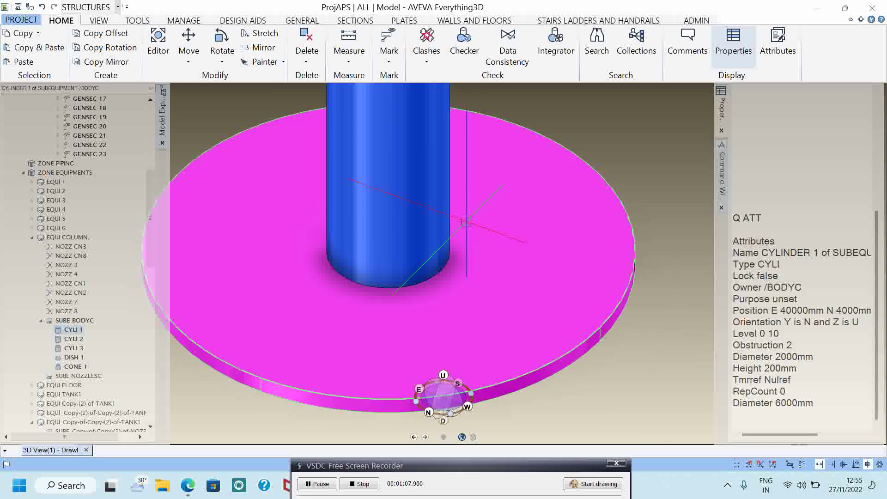
scroll(465, 221, down, 3)
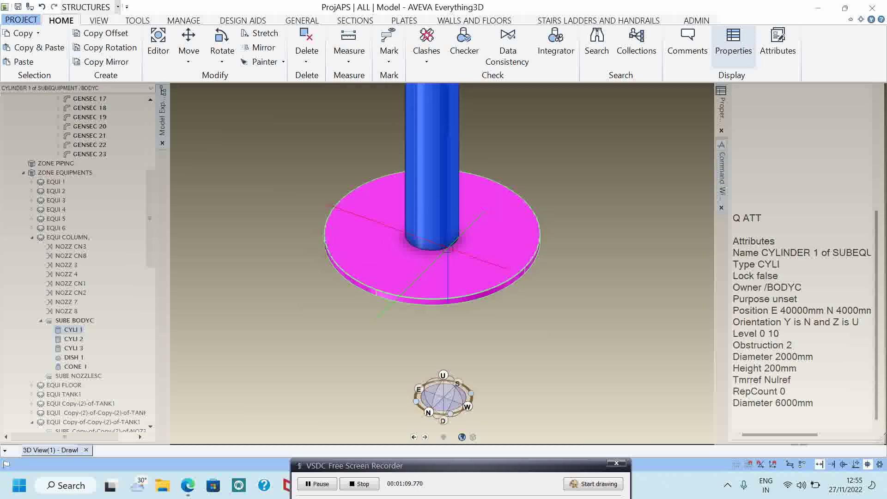
key(ctrl+s)
Select CYLI 2, the column's lower shell cylinder, and set its diameter to 5000 mm
click(433, 252)
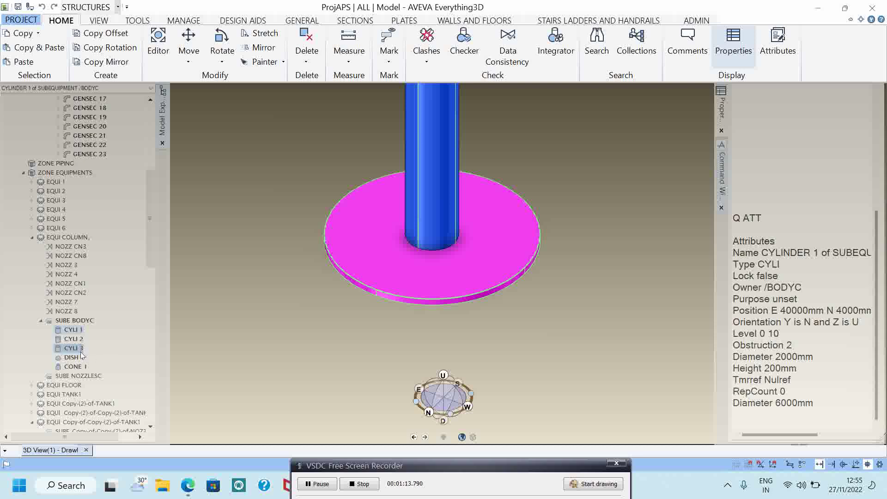
click(74, 339)
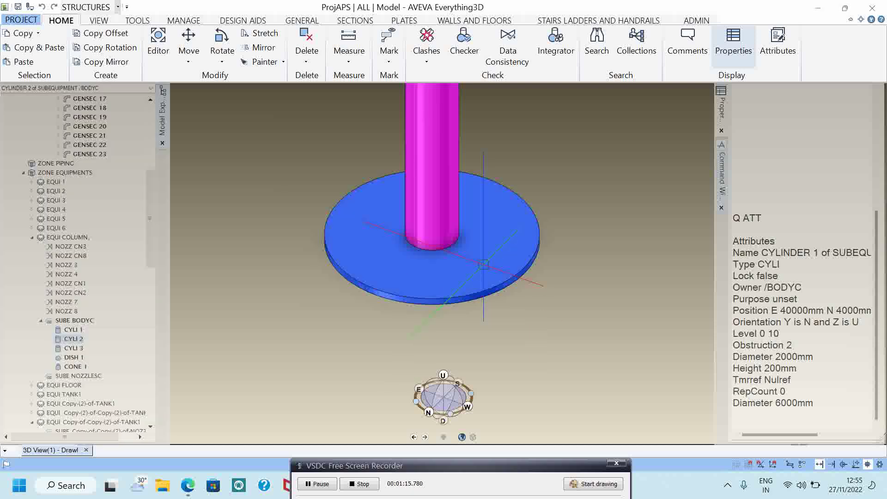
scroll(483, 263, down, 3)
scroll(438, 218, up, 3)
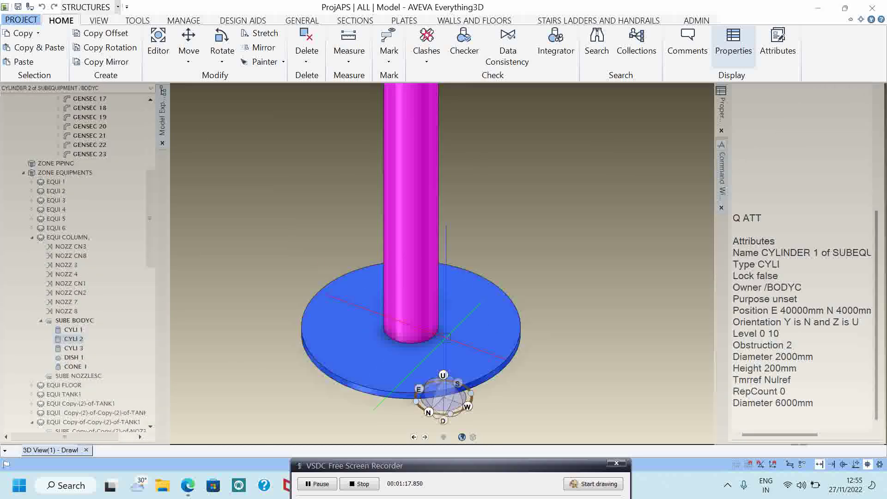
click(822, 404)
key(Return)
click(782, 418)
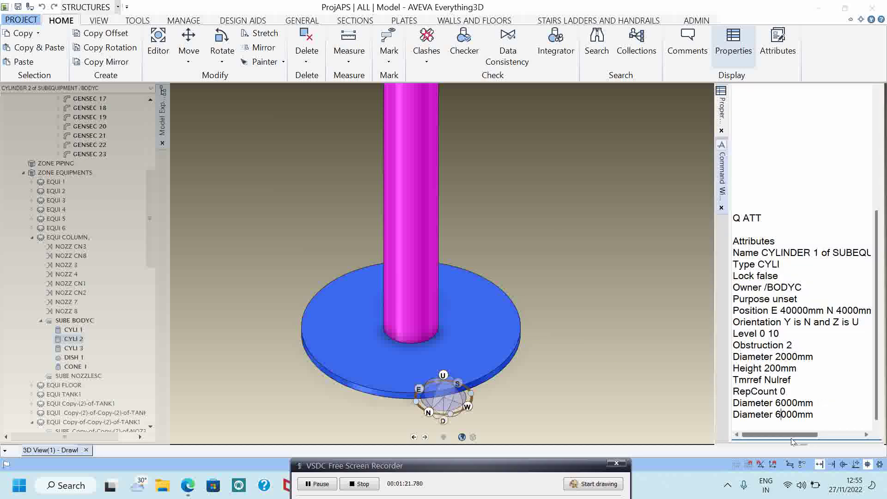
key(BackSpace)
text(5)
key(Return)
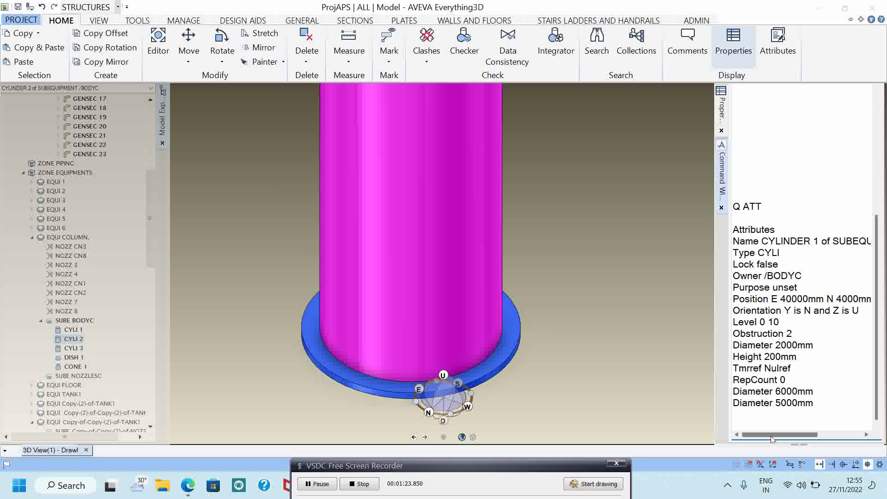
Select the cone joining the column's lower and upper shell cylinders, and view it from the side
scroll(462, 140, down, 3)
scroll(461, 140, down, 2)
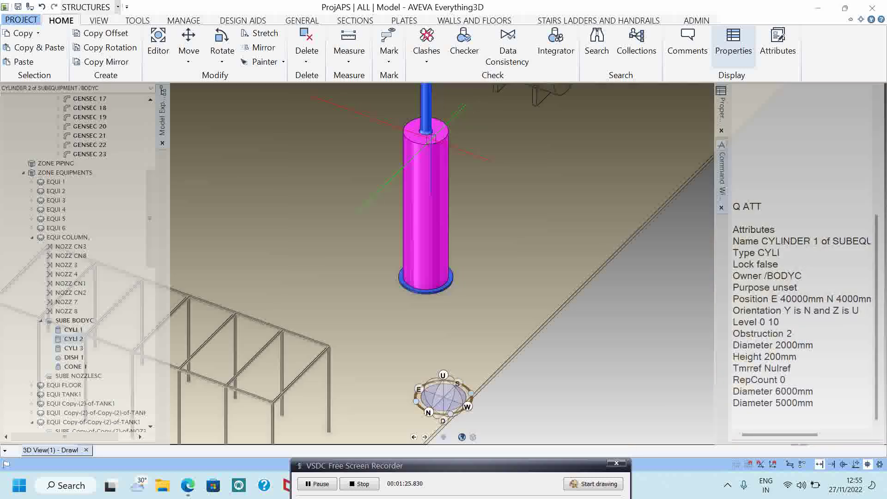
scroll(457, 342, up, 6)
scroll(456, 342, up, 2)
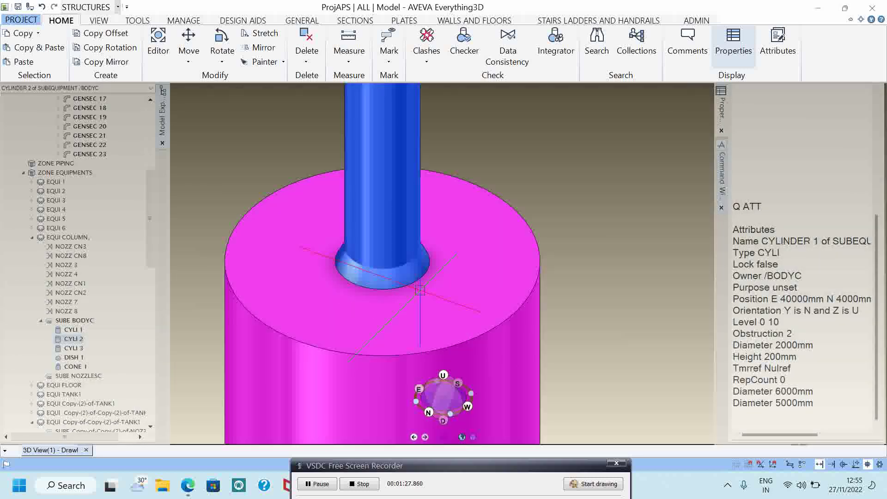
click(409, 280)
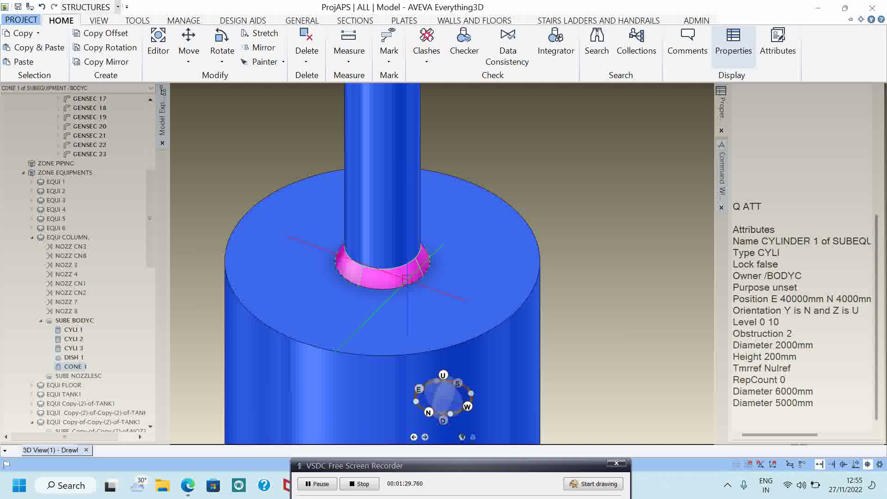
middle_drag(409, 279, 398, 273)
scroll(401, 319, up, 1)
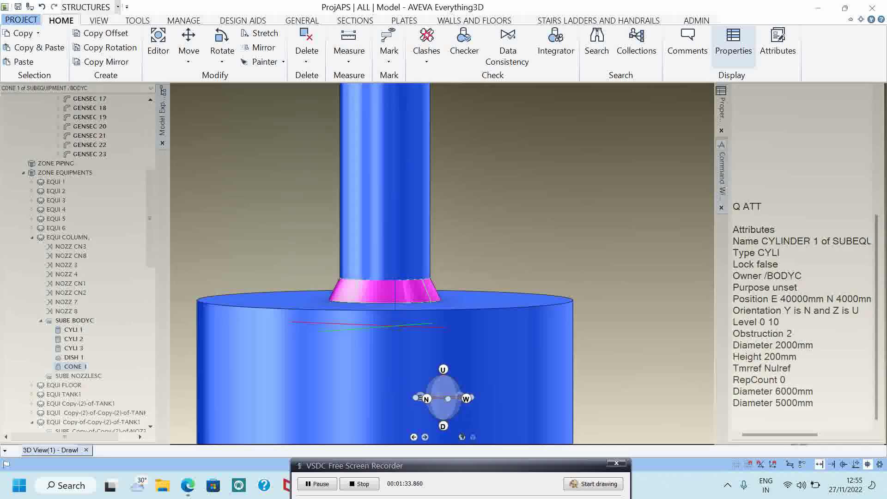
Clear the command window and query the cone's attributes with Q ATT
click(793, 434)
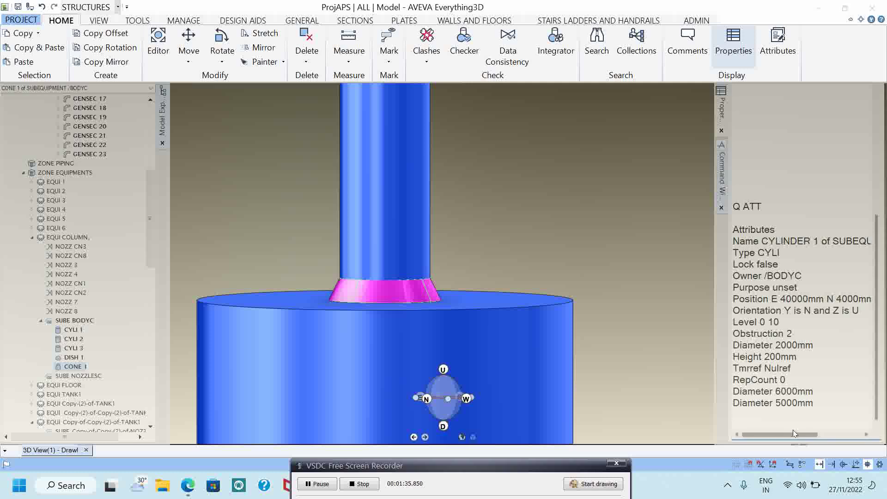
right_click(794, 434)
click(782, 419)
text(Q )
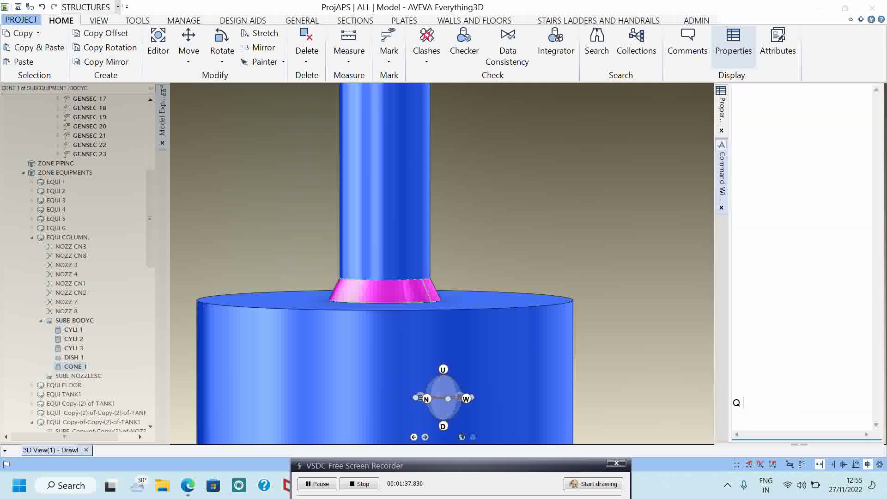
text(ATT)
key(Return)
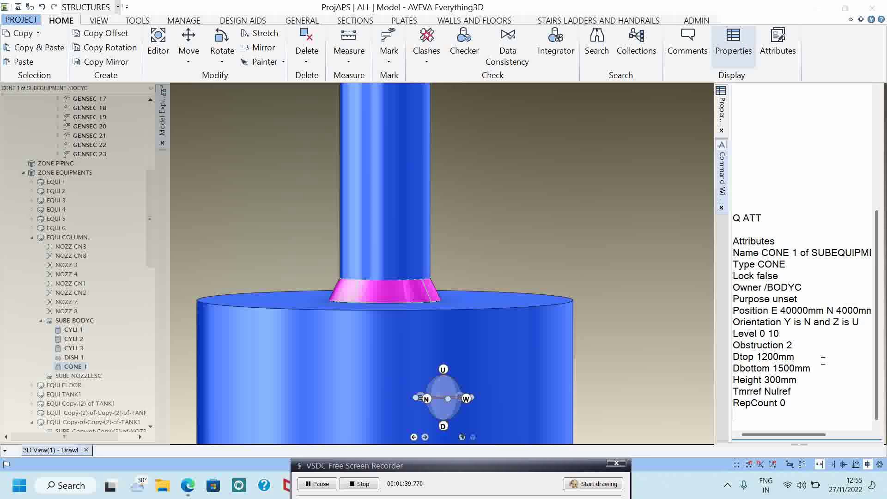
Set the height of the cone on top of the lower shell cylinder to 1000 mm
double_click(808, 380)
key(BackSpace)
key(BackSpace)
key(BackSpace)
key(BackSpace)
key(BackSpace)
text(1000)
key(Return)
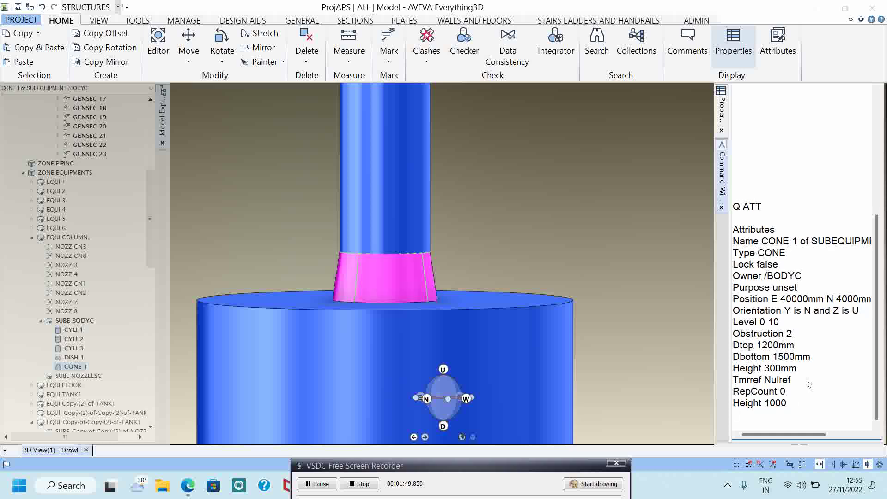
Set the bottom diameter (Dbottom) of the cone above the lower shell cylinder to 5000 mm
double_click(829, 357)
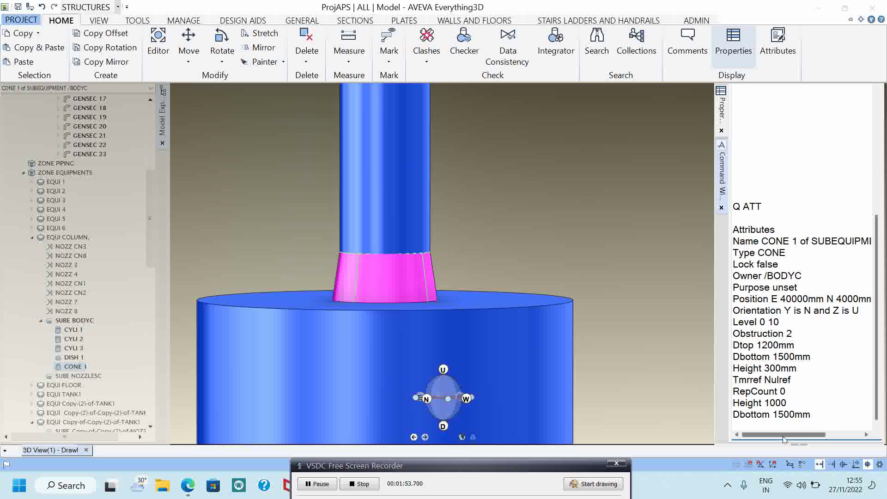
key(BackSpace)
key(BackSpace)
key(BackSpace)
key(BackSpace)
key(BackSpace)
key(BackSpace)
text(500)
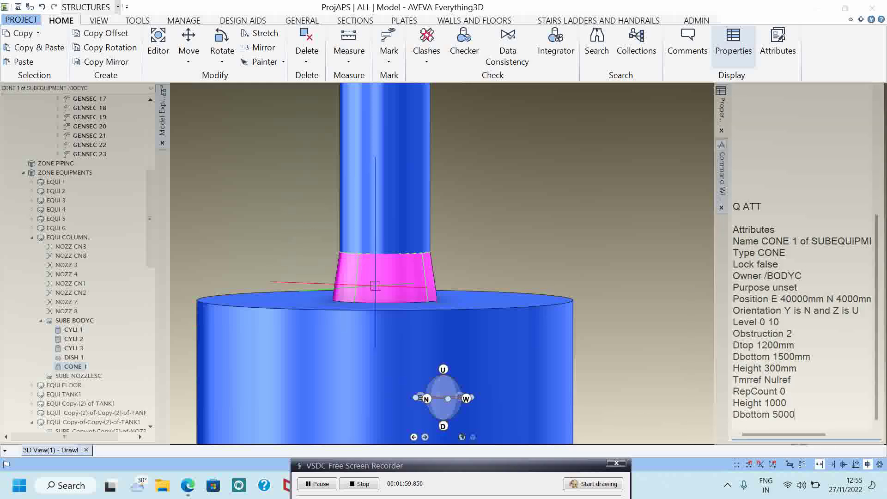
click(822, 412)
key(Return)
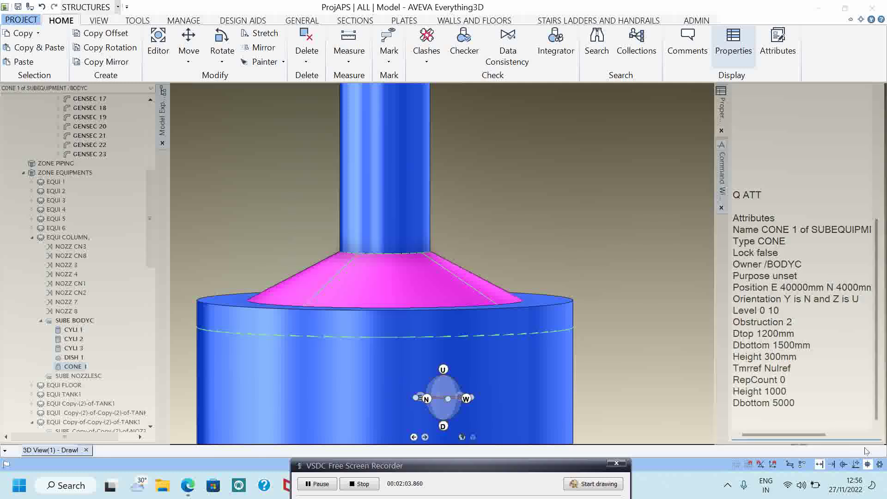
Set the cone's top diameter (Dtop) to 2500 mm and check the new shape in wireframe
double_click(813, 332)
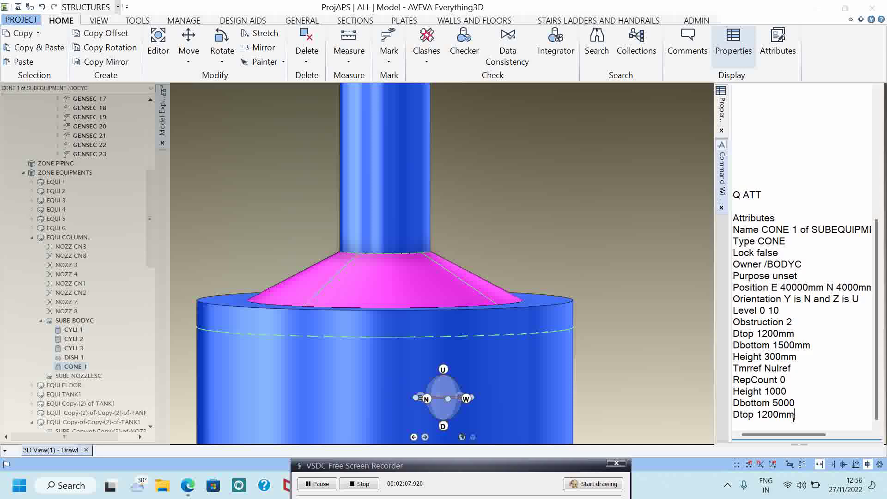
key(BackSpace)
key(BackSpace)
key(BackSpace)
key(BackSpace)
key(BackSpace)
text(2500)
key(Return)
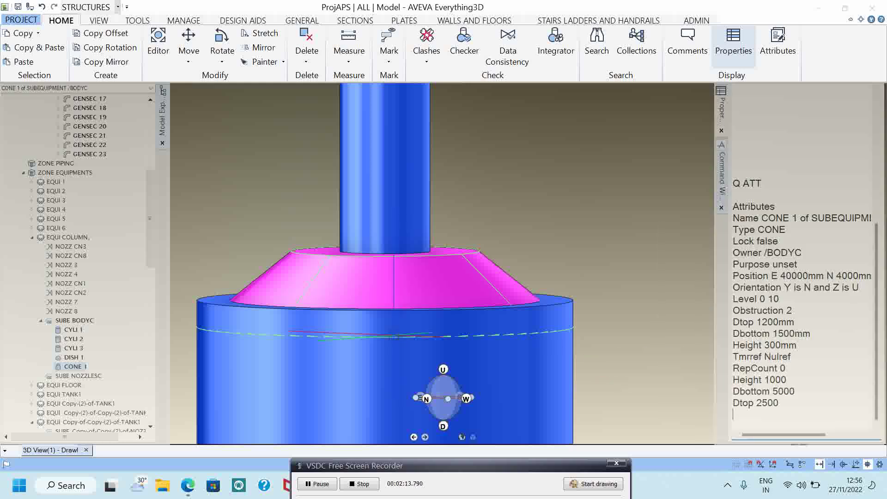
key(F8)
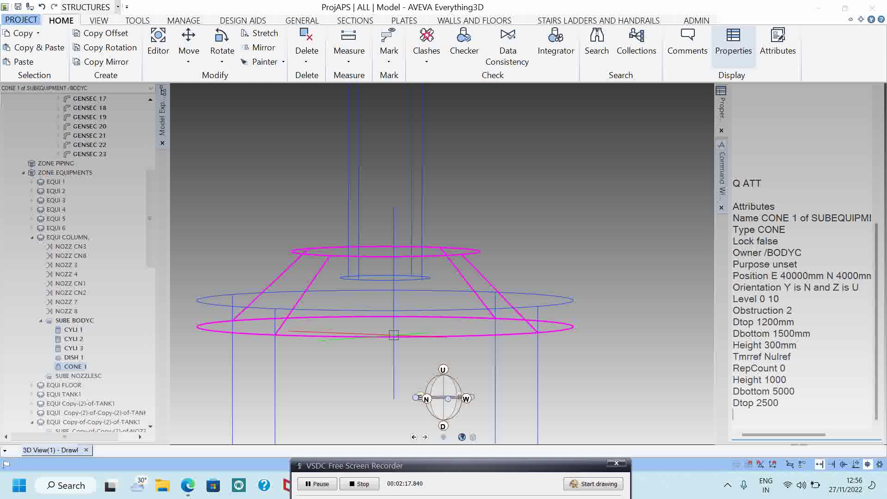
key(F8)
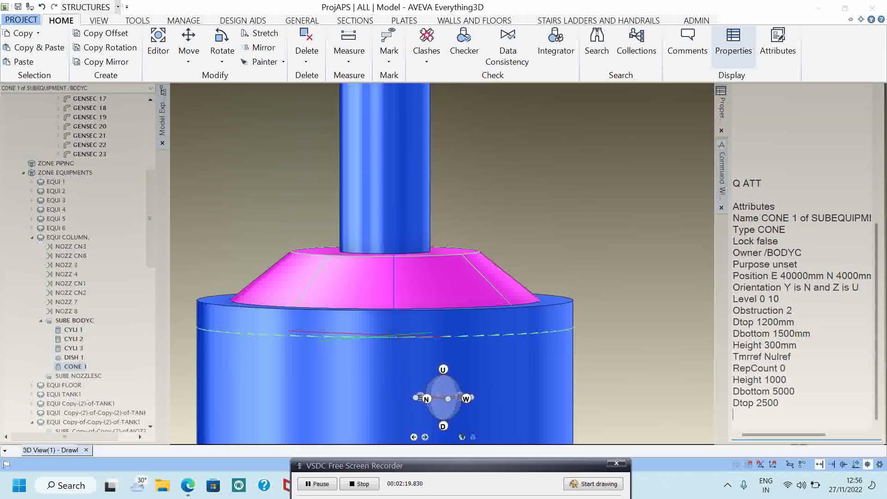
Connect the cone's P2 to the p-point at the top centre of the lower shell cylinder using CONN P2 TO IDP@
click(748, 422)
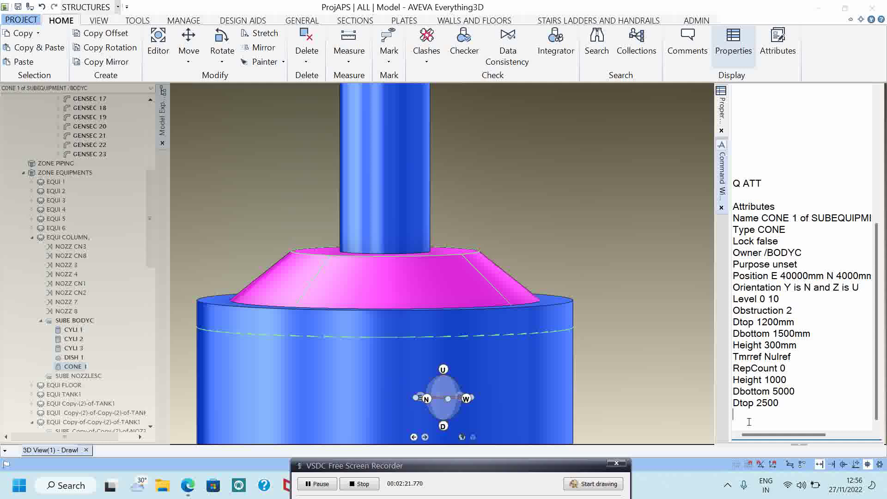
text(CONN P2 TO IDP@)
key(Return)
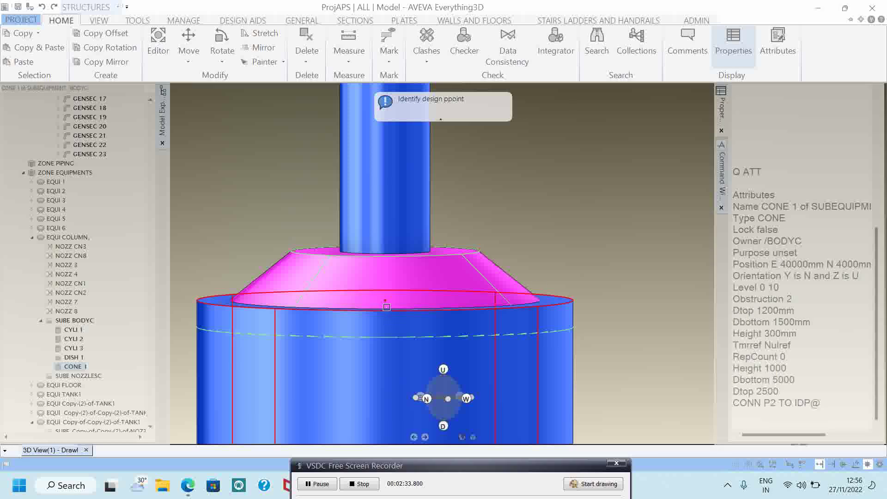
click(384, 299)
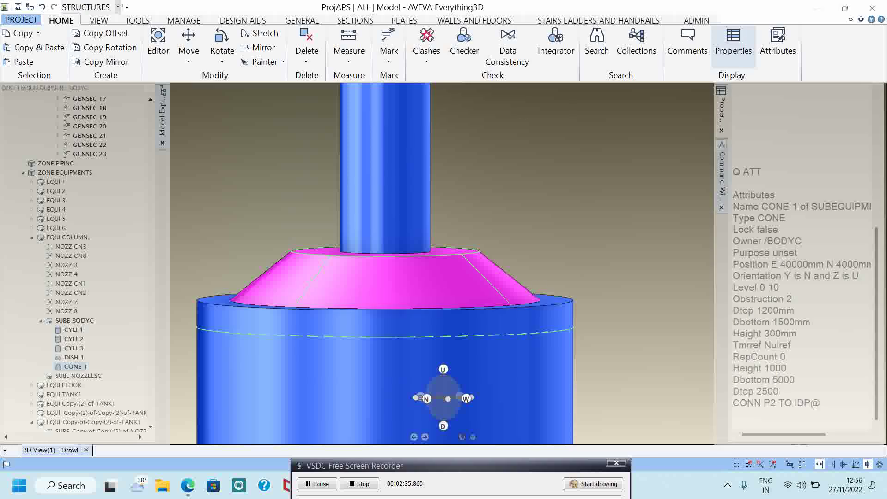
middle_drag(401, 287, 425, 267)
scroll(459, 257, down, 3)
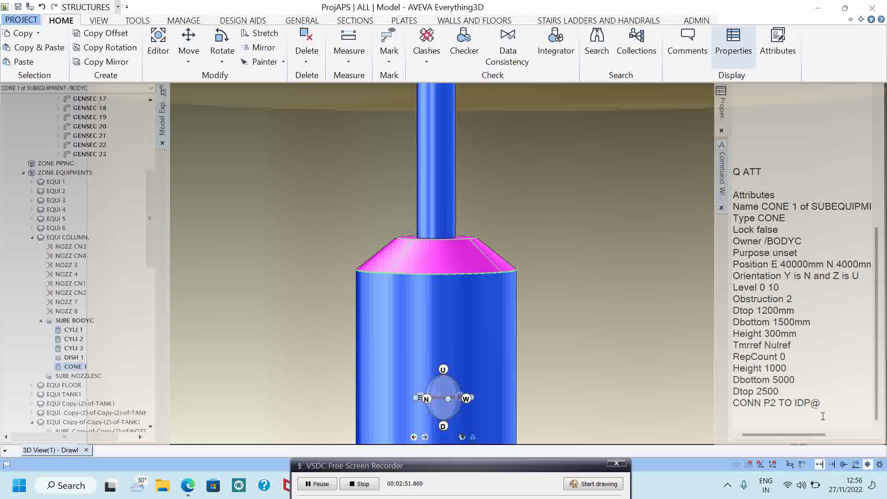
scroll(468, 246, up, 3)
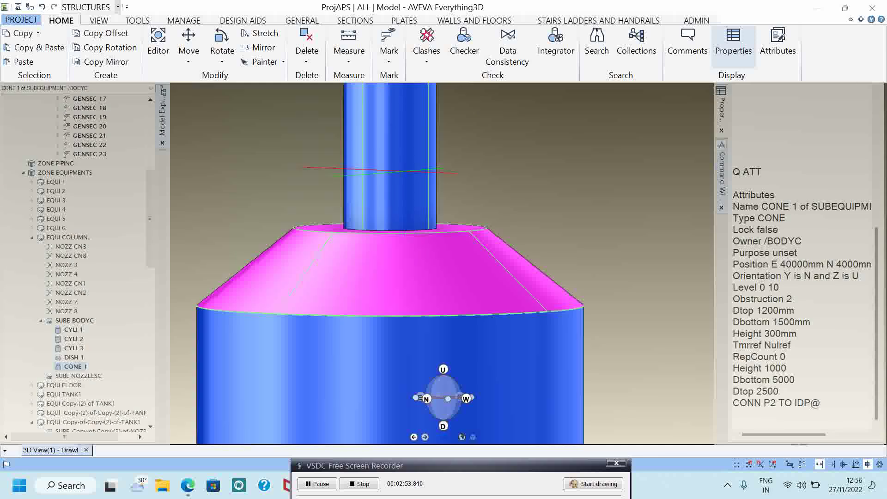
key(F8)
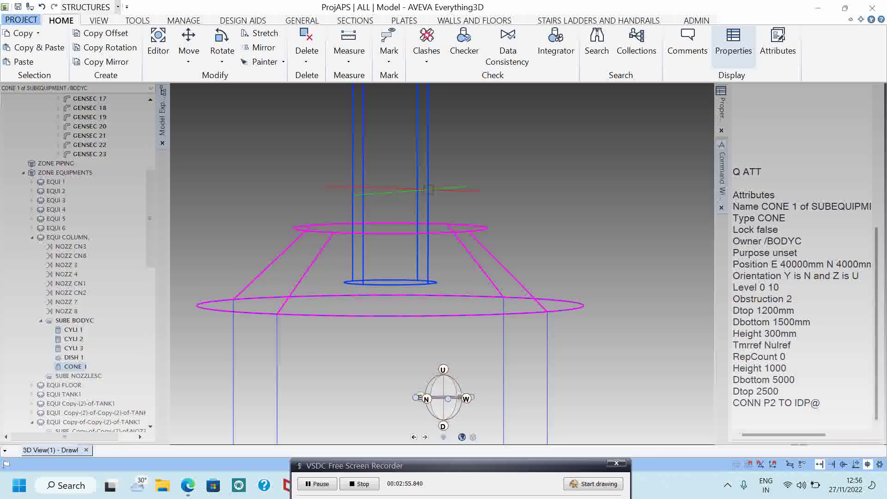
key(F8)
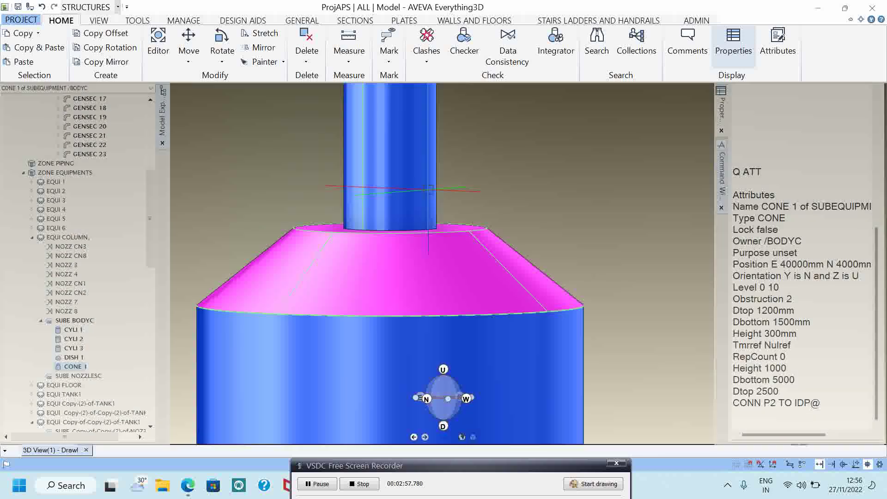
Try to run CONN P2 TO IDP@ on the cone with the p-point at its own top centre
double_click(829, 402)
key(Return)
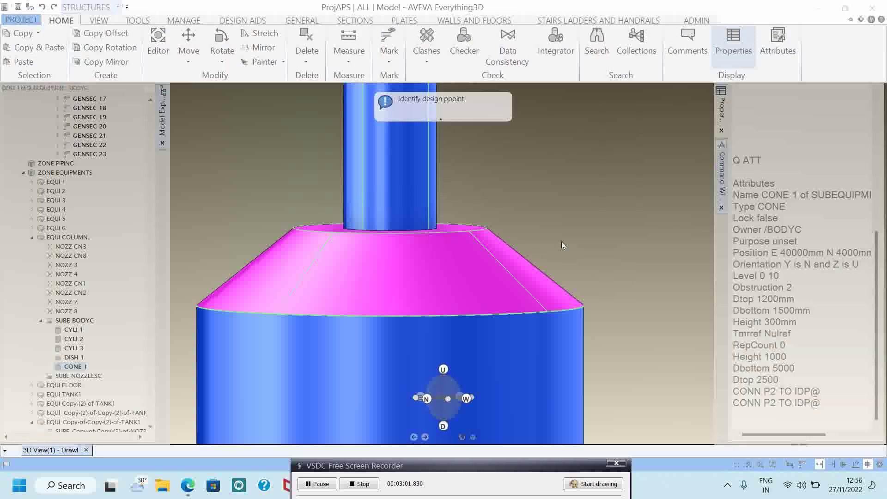
click(390, 228)
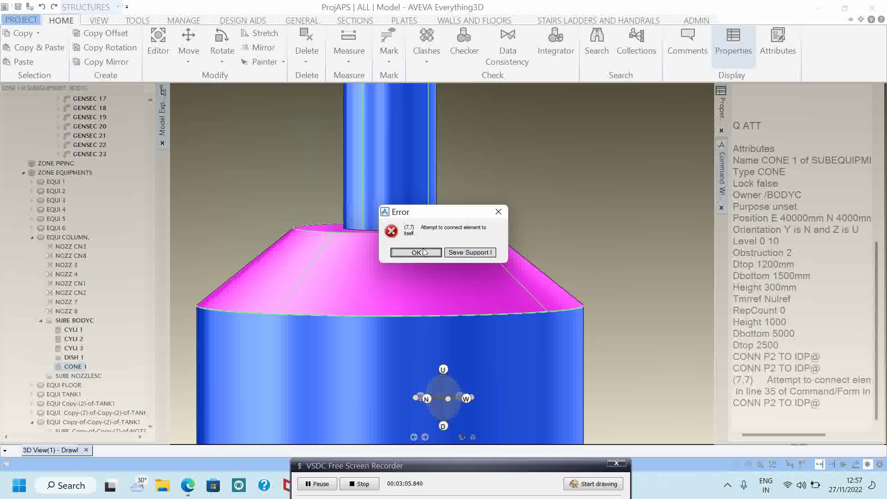
click(427, 253)
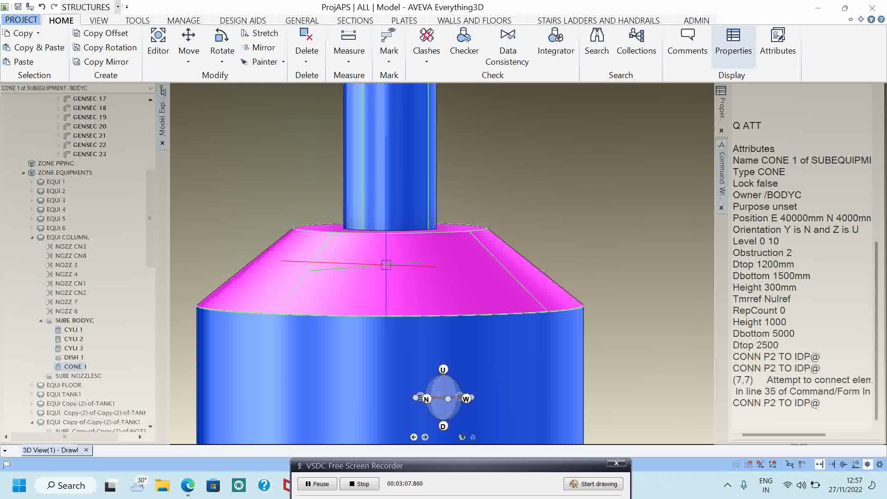
key(F8)
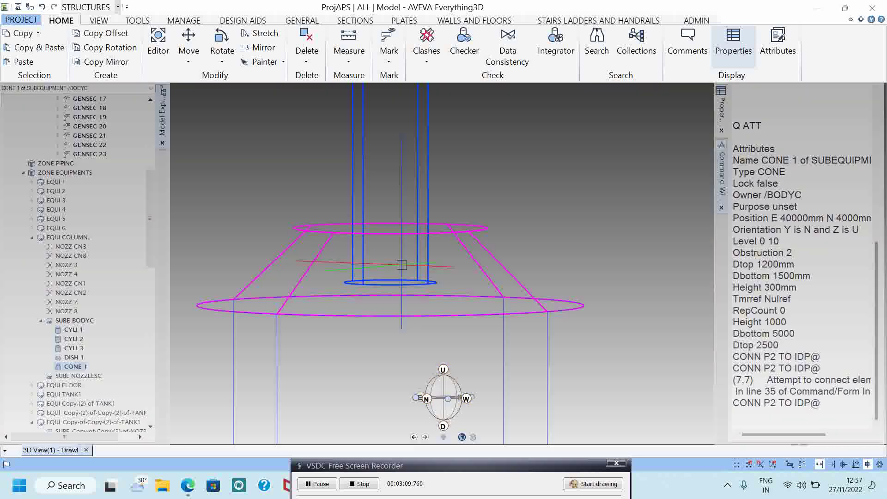
key(F8)
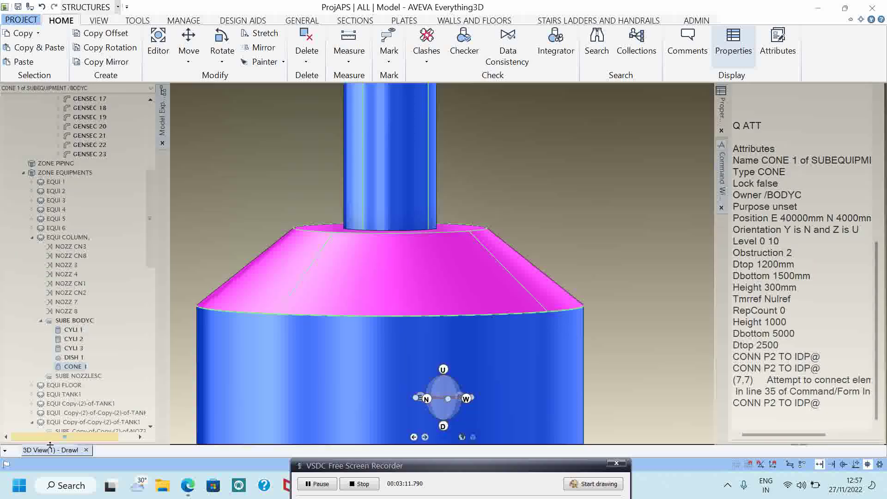
Select CYLI 3, the upper shell cylinder, and connect it to P1 at the cone's top centre using CONN P2 TO IDP@
click(73, 348)
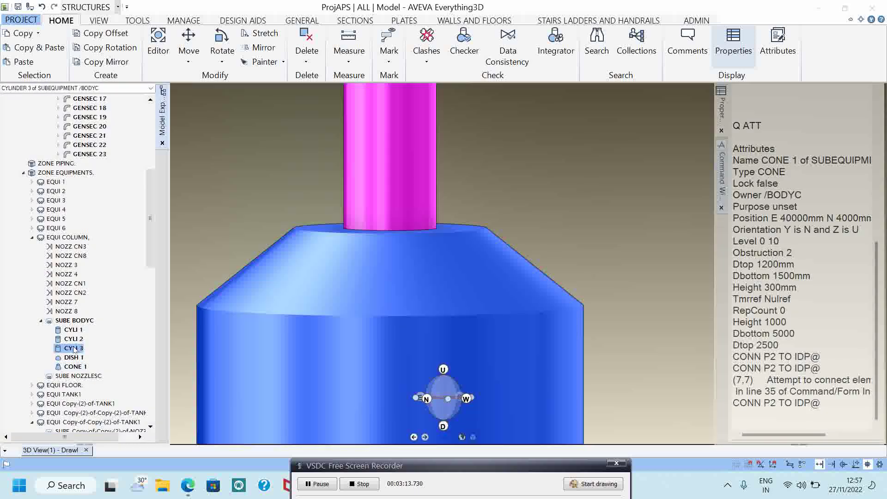
click(843, 407)
key(Return)
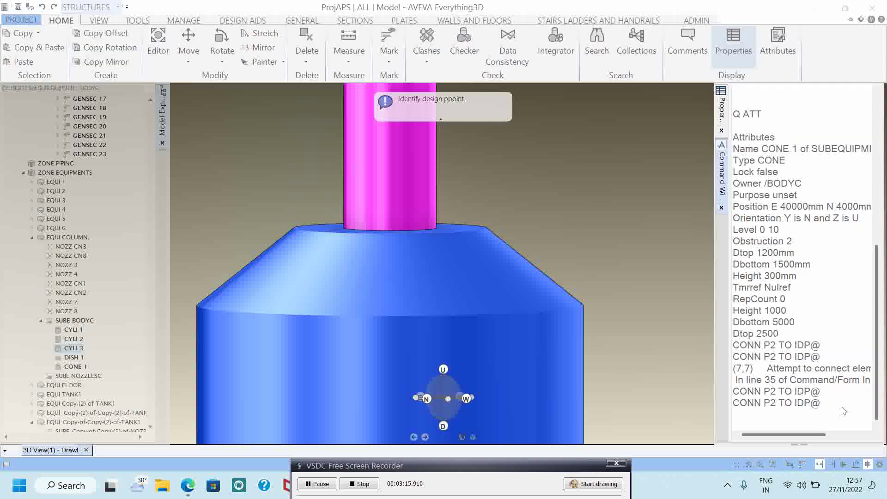
click(391, 228)
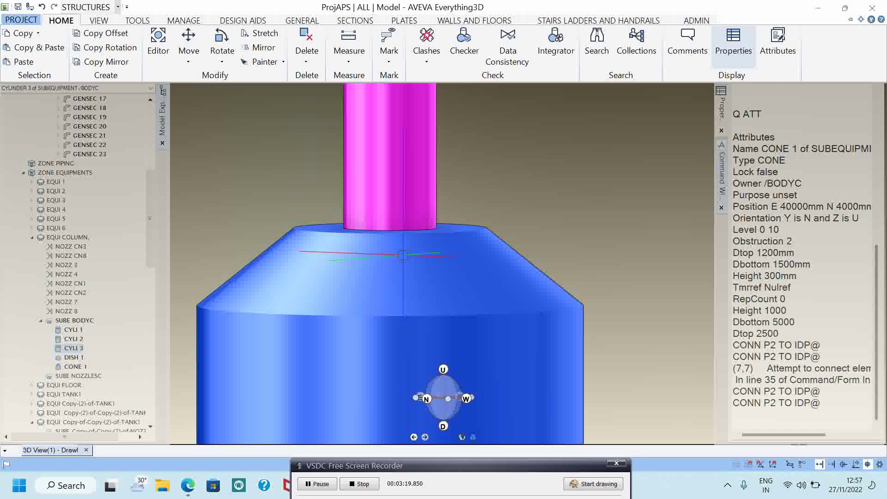
click(851, 403)
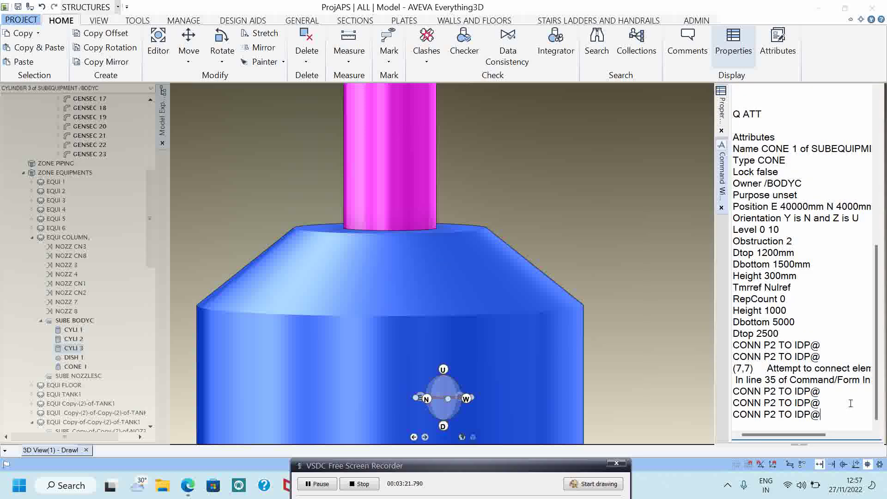
key(Return)
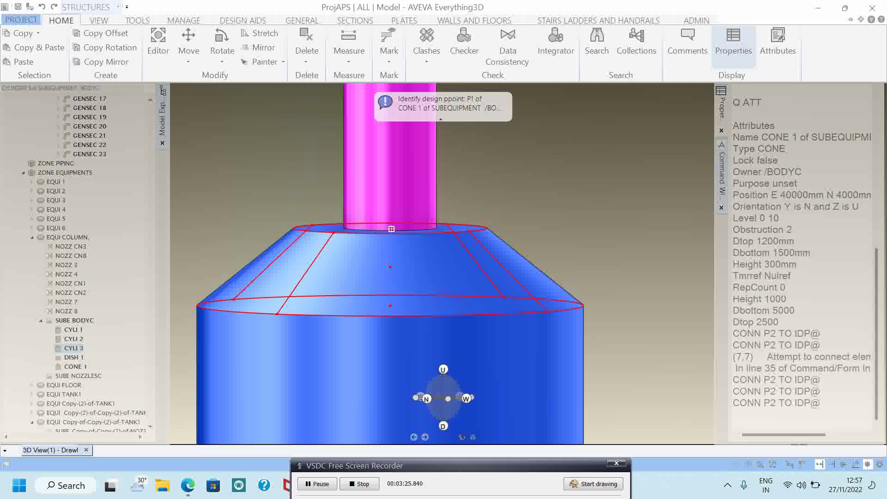
click(391, 228)
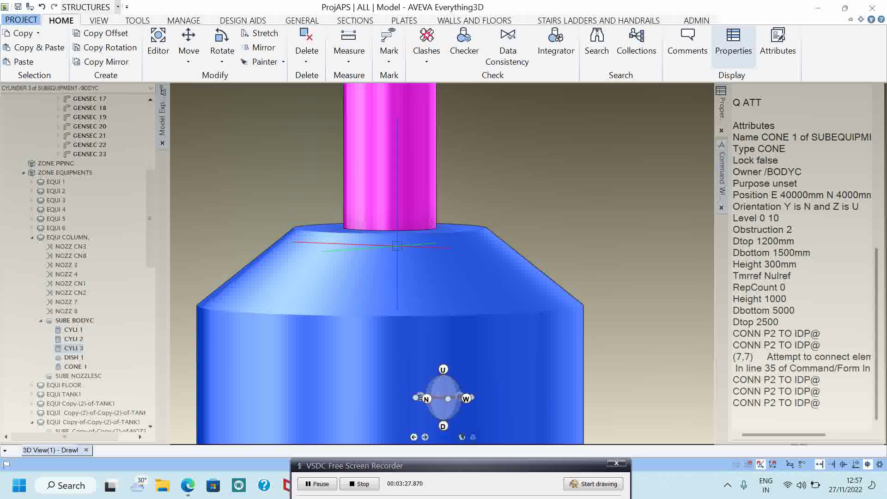
key(F8)
key(F8)
Query the attributes of the upper shell cylinder with Q ATT
click(784, 413)
text(Q AT)
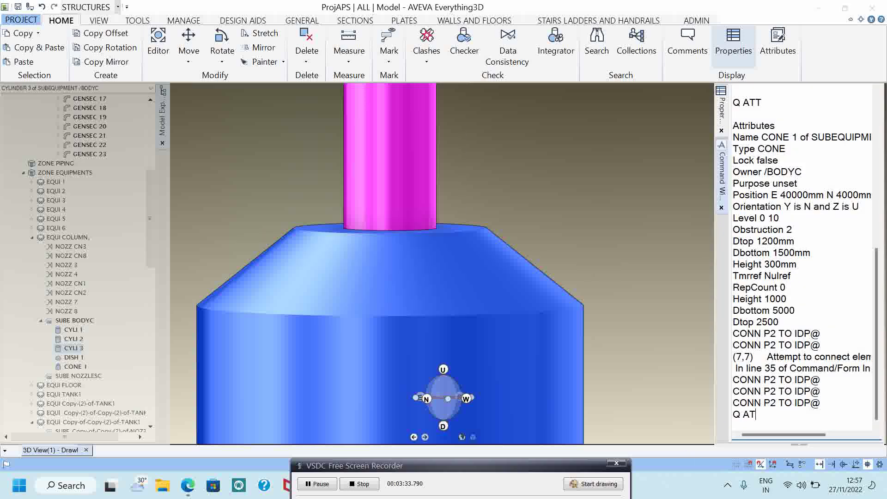
text(T)
key(Return)
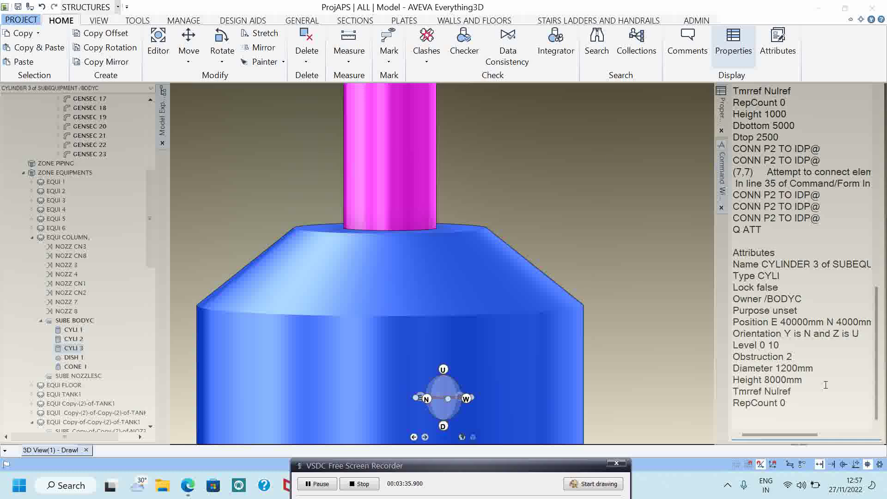
Set the upper shell cylinder's diameter to 2500 mm and save the work
double_click(832, 368)
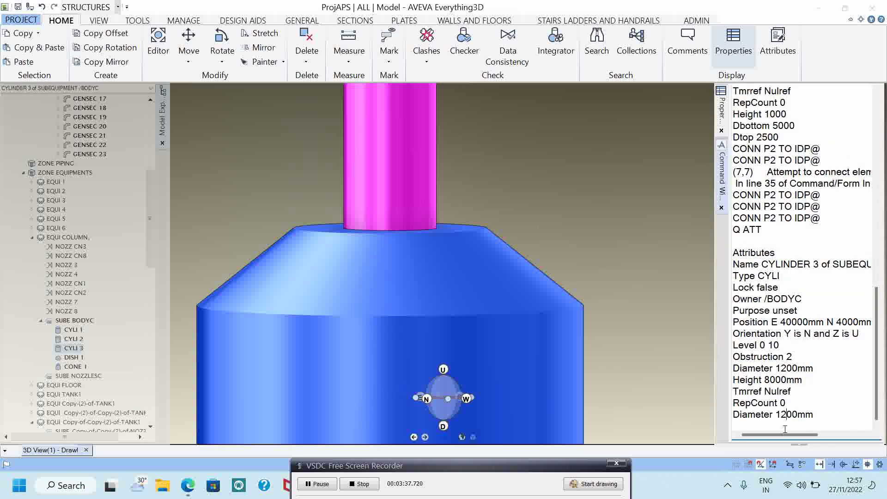
key(BackSpace)
key(BackSpace)
text(25)
key(Return)
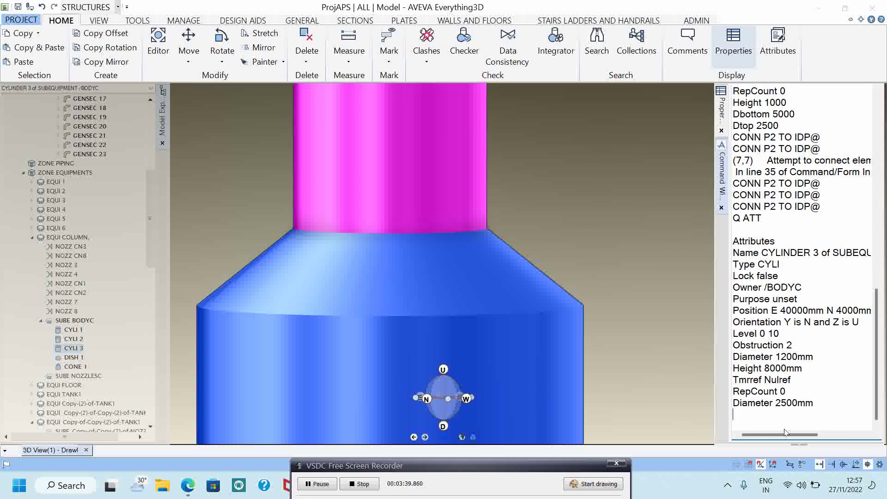
key(ctrl+s)
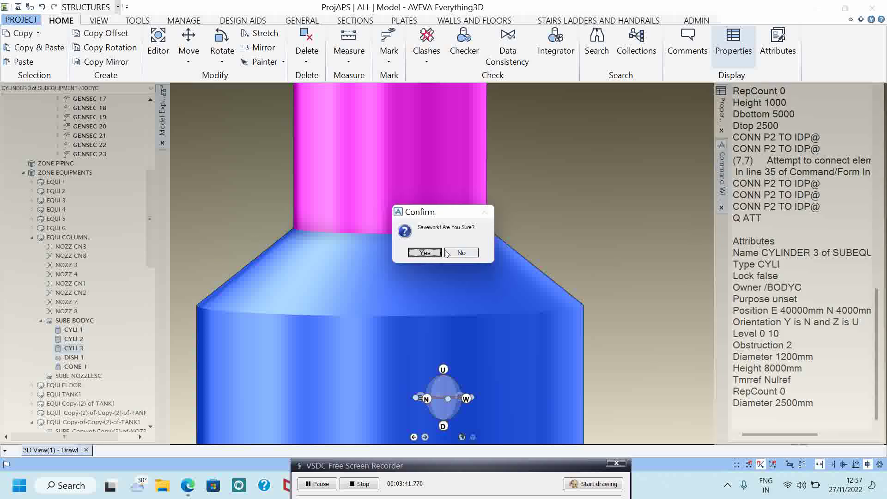
key(Return)
Select DISH 1 and connect it to P1 at the upper shell cylinder's top centre using CONN P2 TO IDP@
scroll(433, 199, down, 8)
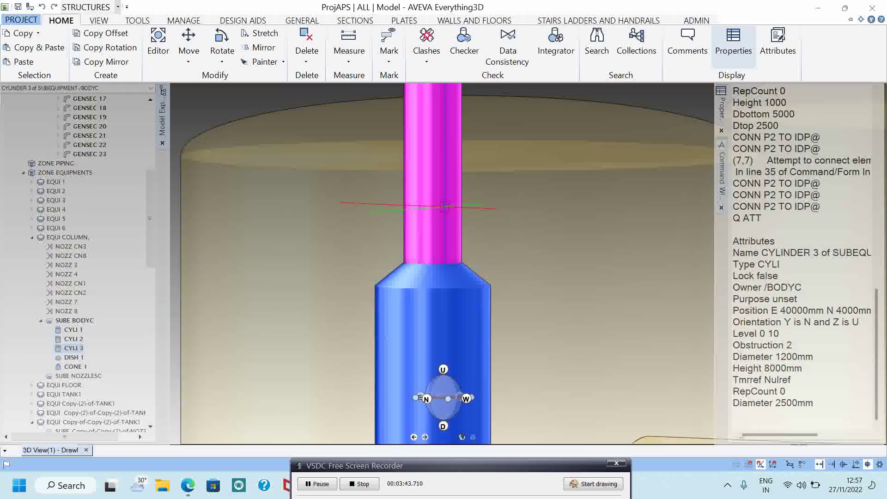
scroll(433, 221, up, 5)
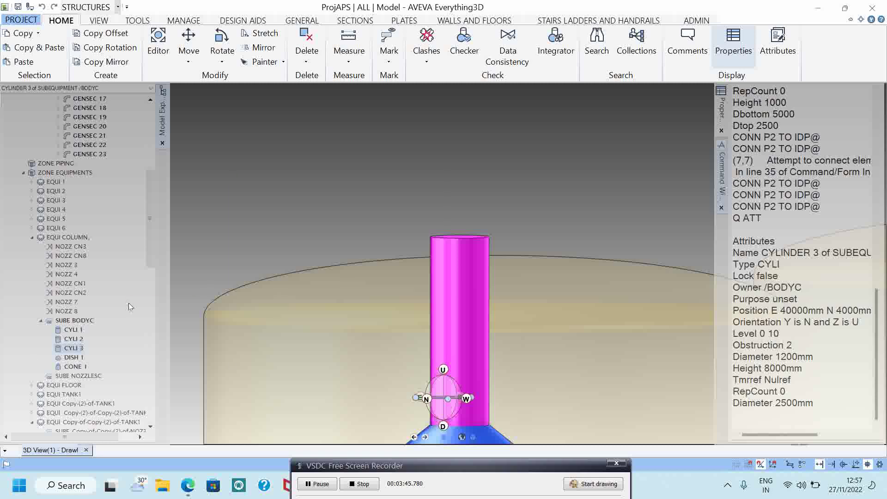
click(74, 357)
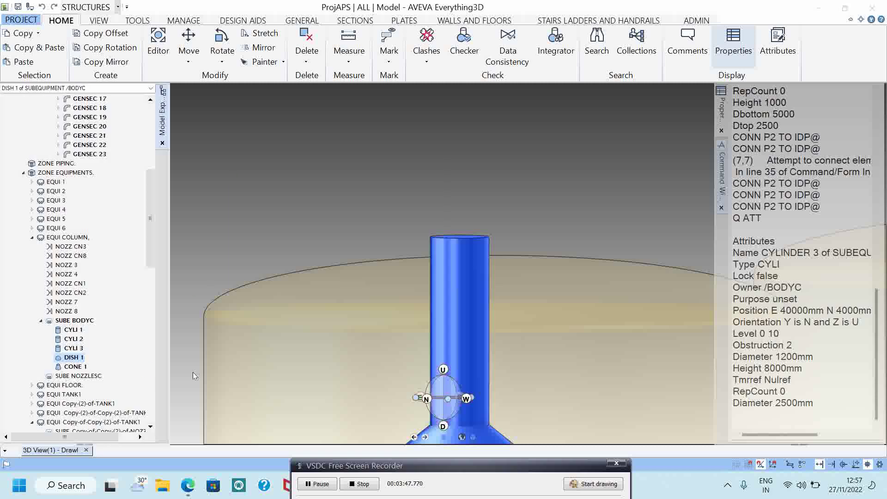
scroll(519, 262, up, 3)
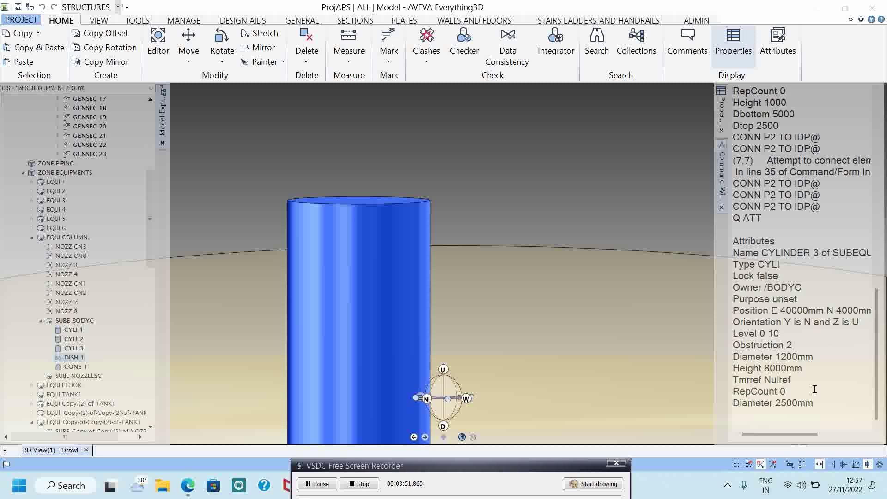
click(829, 205)
key(Return)
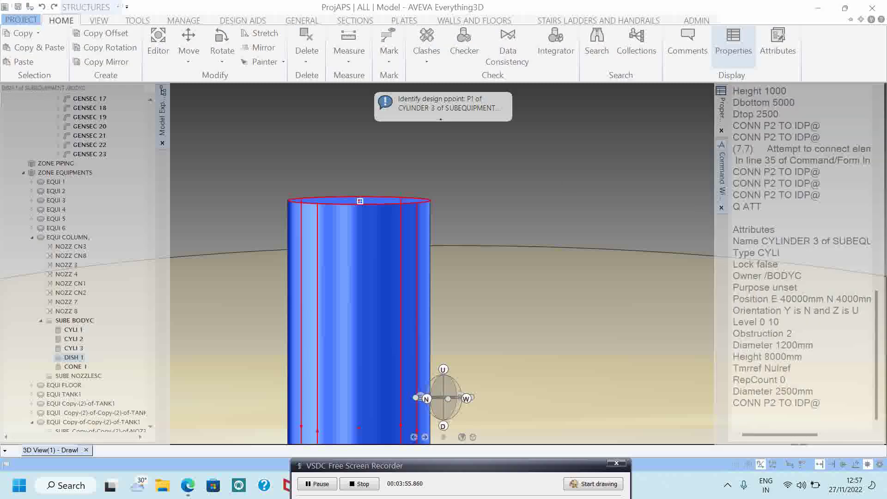
click(356, 200)
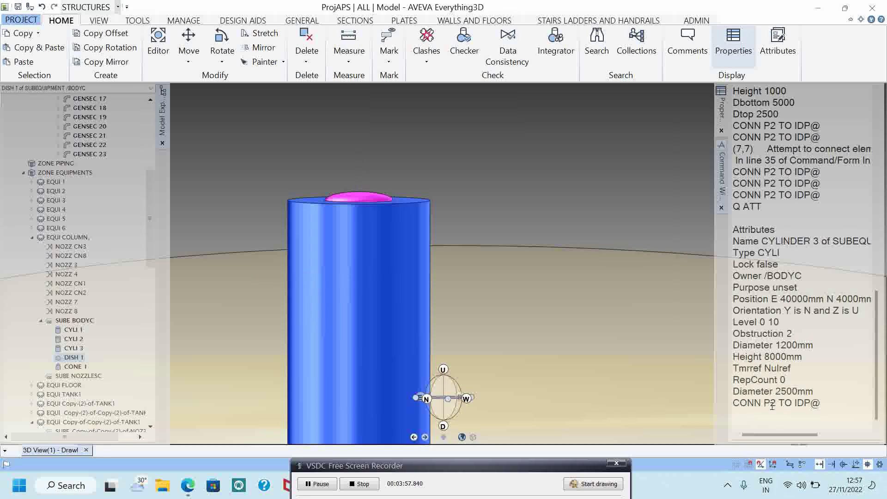
Query the dish's attributes with Q ATT and set its diameter to 2500 mm
click(764, 423)
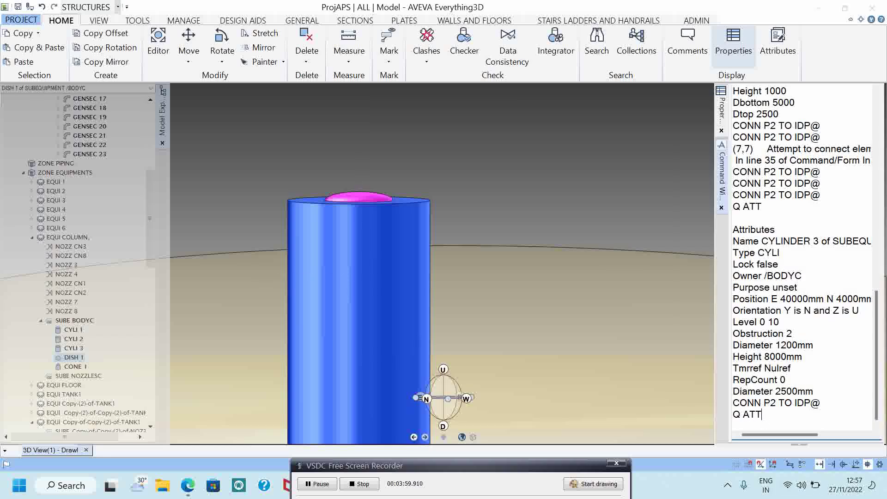
key(Return)
double_click(827, 357)
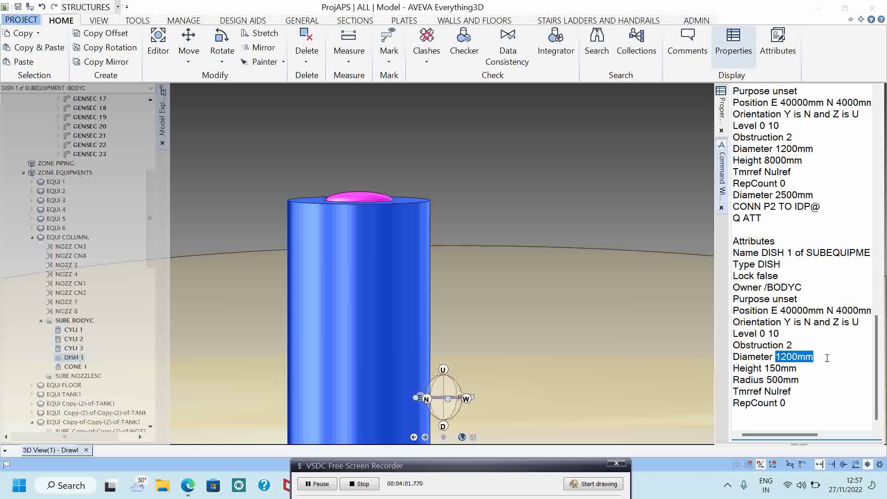
click(787, 414)
key(BackSpace)
key(BackSpace)
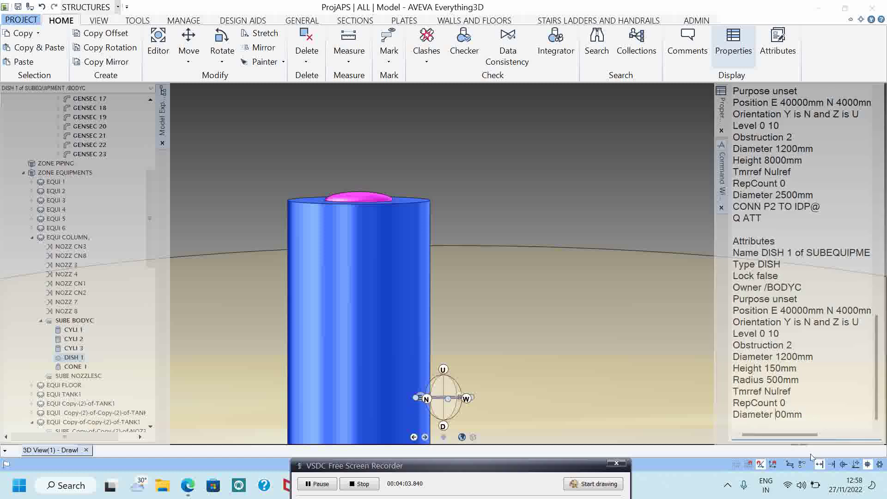
text(25)
key(Return)
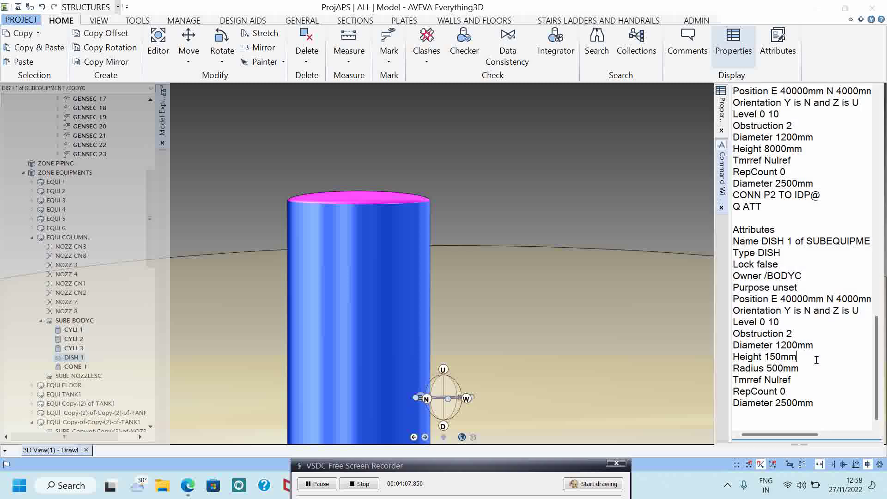
Set the dish's height to 500 mm and save the work
double_click(781, 357)
click(782, 414)
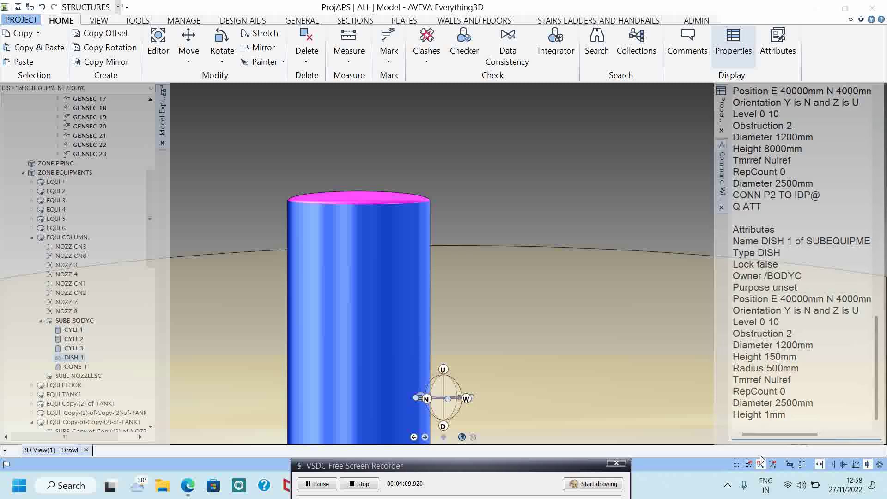
text(500)
key(Return)
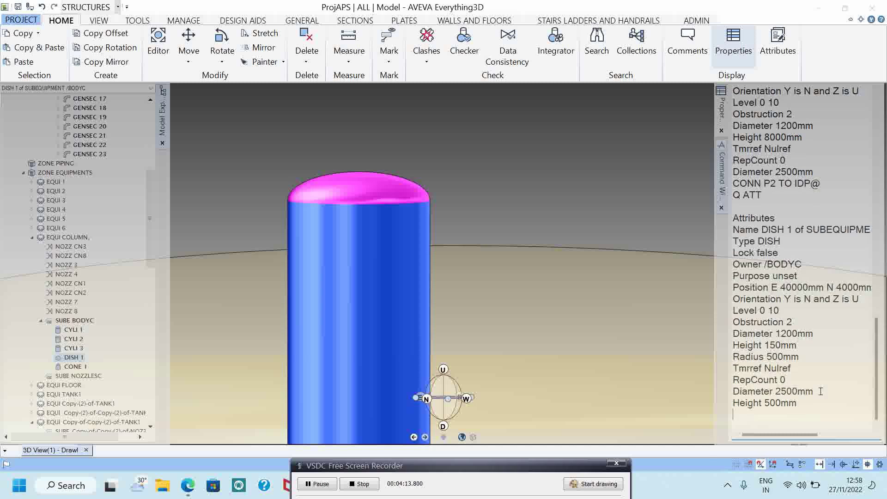
key(ctrl+s)
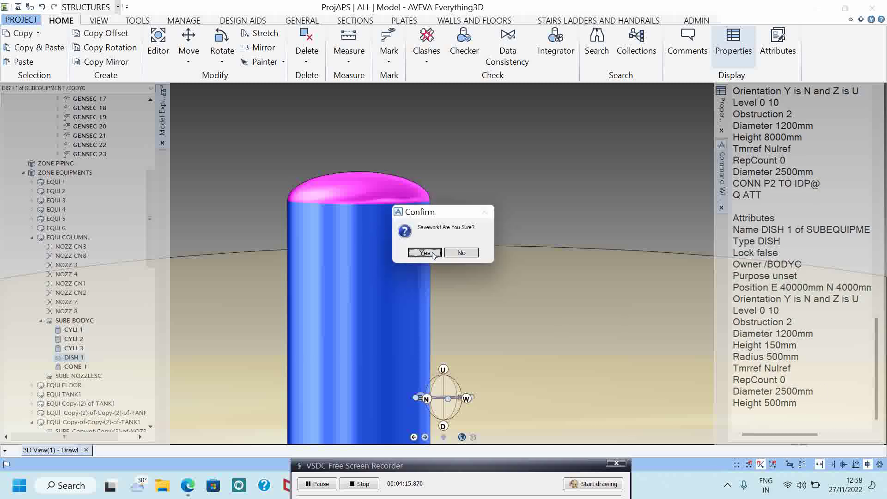
click(425, 253)
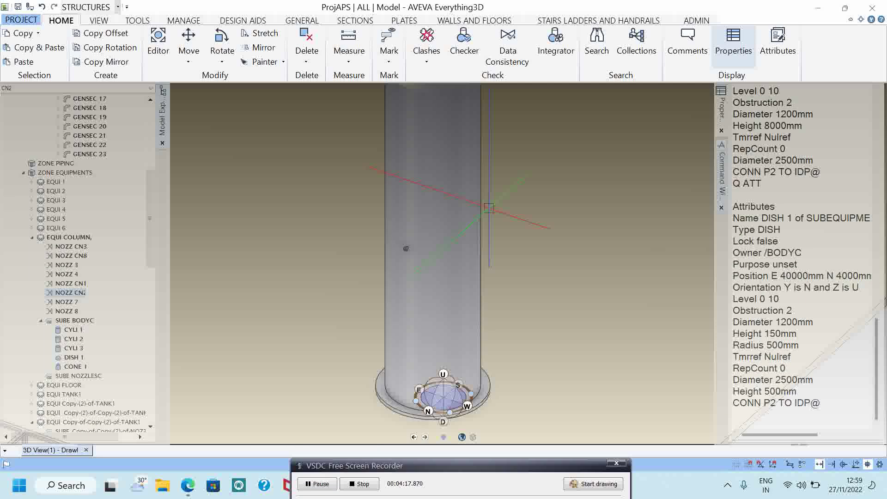
Show the model in wireframe and select NOZZ 8 inside the column's lower shell
scroll(378, 359, down, 3)
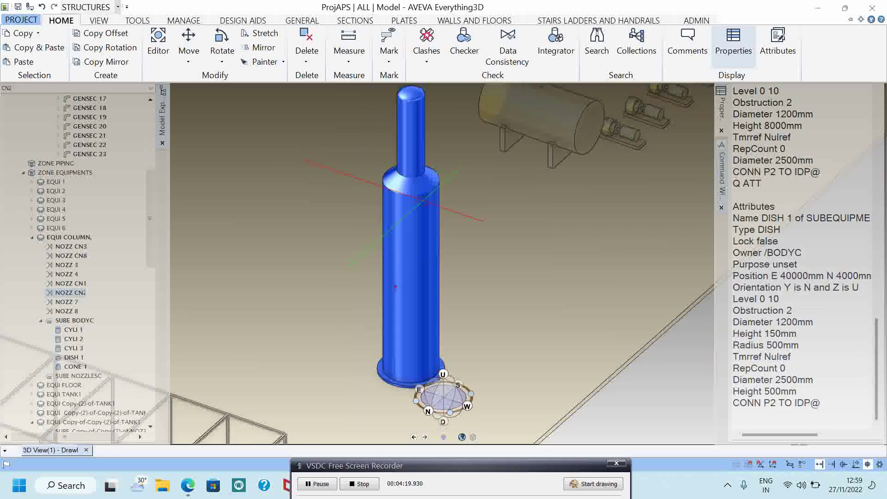
scroll(378, 353, up, 3)
middle_drag(433, 203, 439, 241)
scroll(377, 319, down, 5)
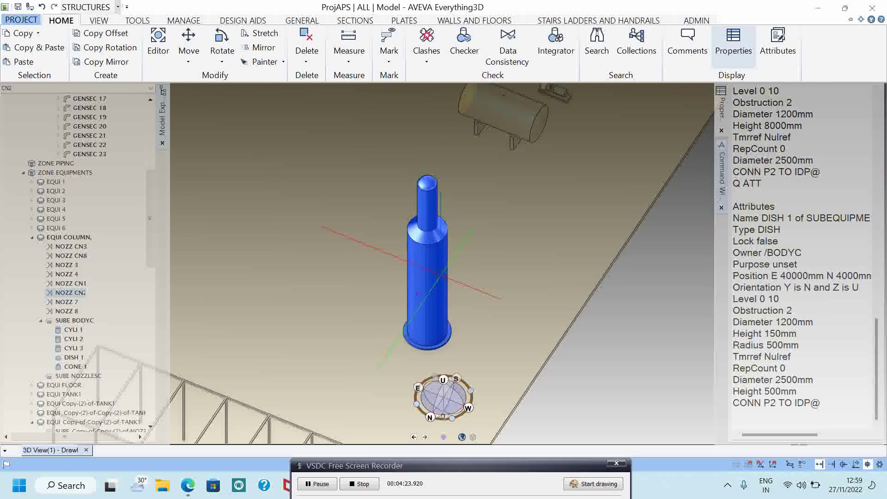
middle_drag(427, 312, 442, 263)
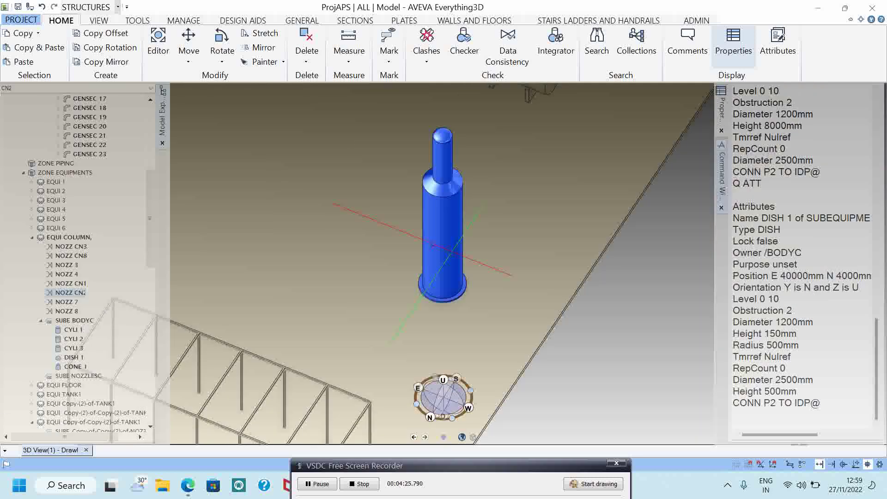
scroll(435, 270, up, 5)
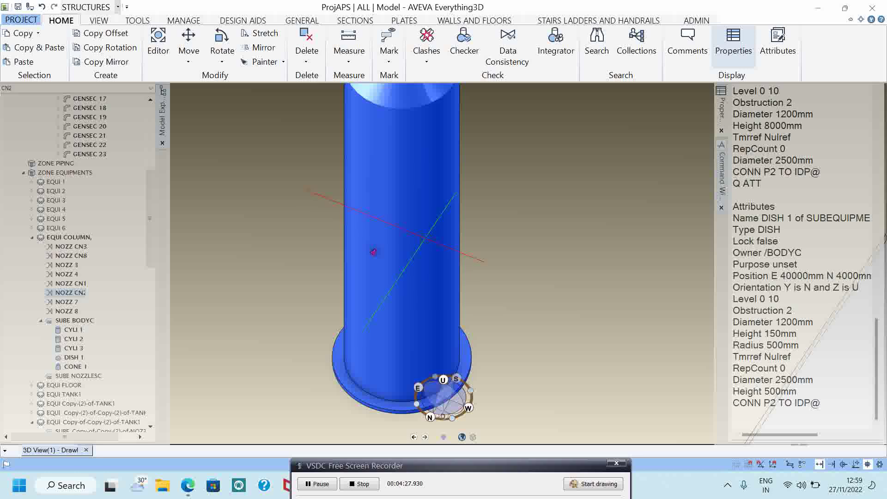
middle_drag(425, 233, 421, 201)
middle_drag(373, 254, 374, 252)
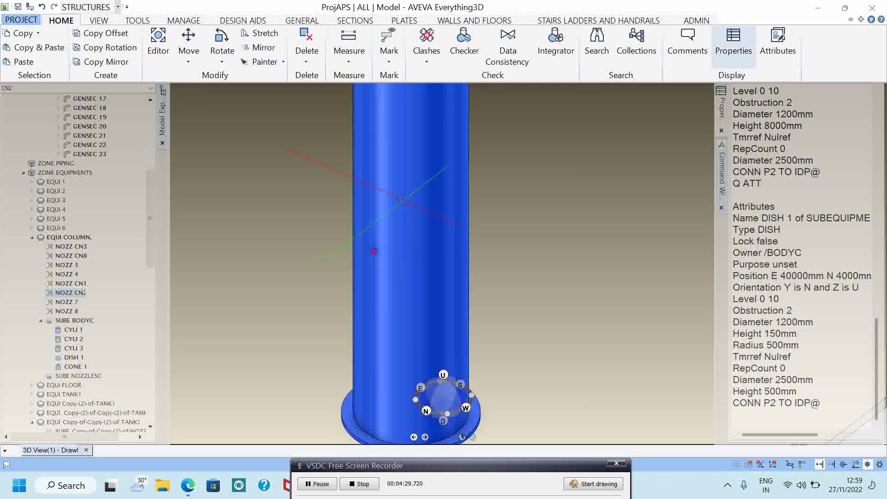
key(F8)
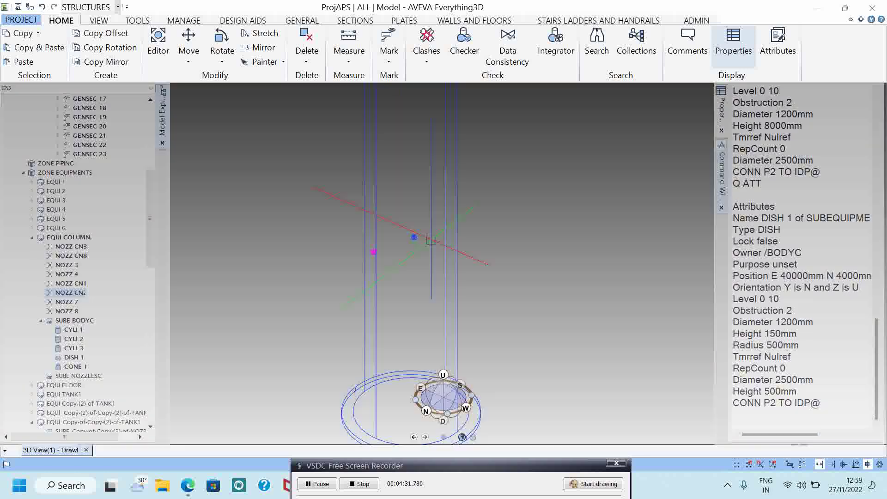
scroll(455, 255, up, 5)
click(372, 232)
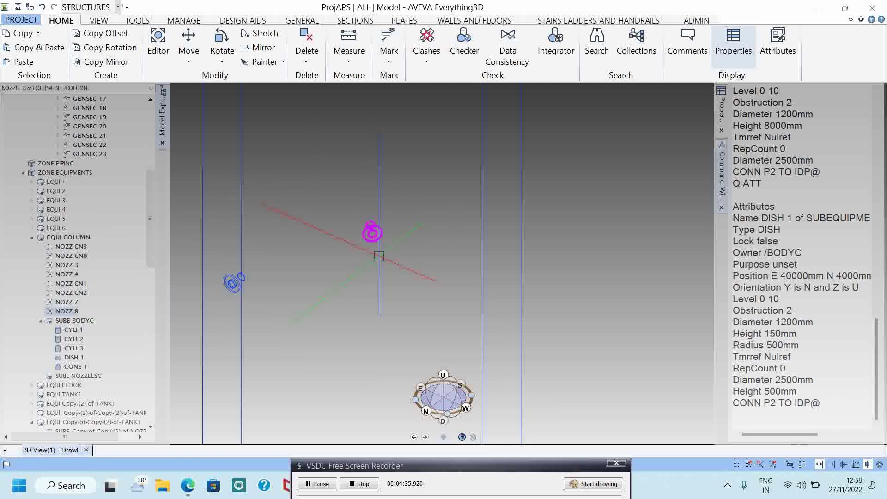
Connect NOZZ 8 to a p-point on the side of the lower shell using CONN P2 TO IDP@
middle_drag(377, 239, 351, 239)
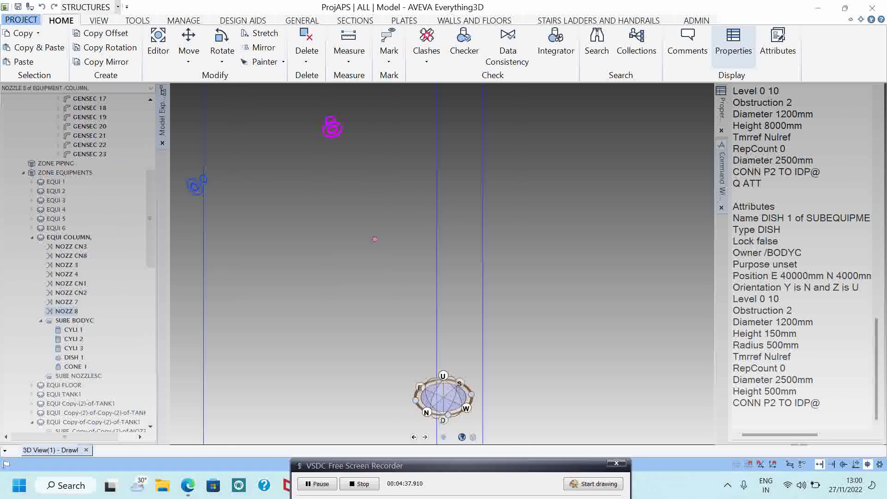
middle_drag(366, 179, 451, 245)
scroll(408, 231, down, 3)
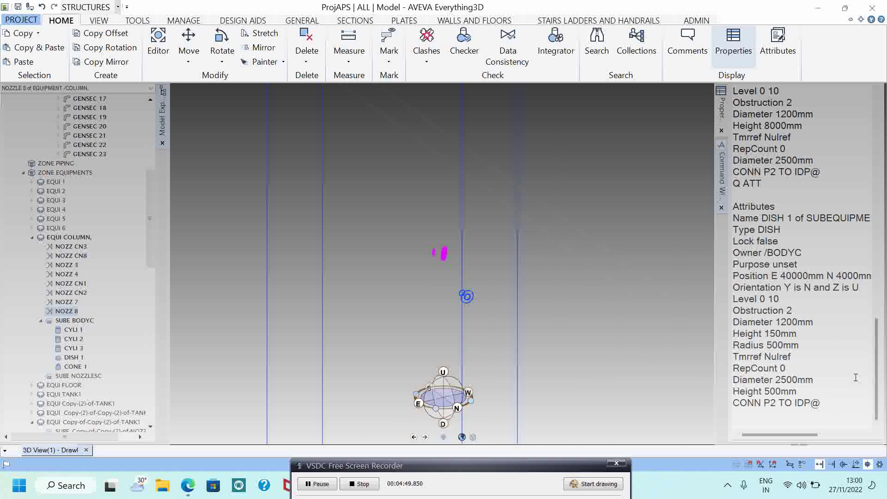
double_click(846, 396)
double_click(834, 406)
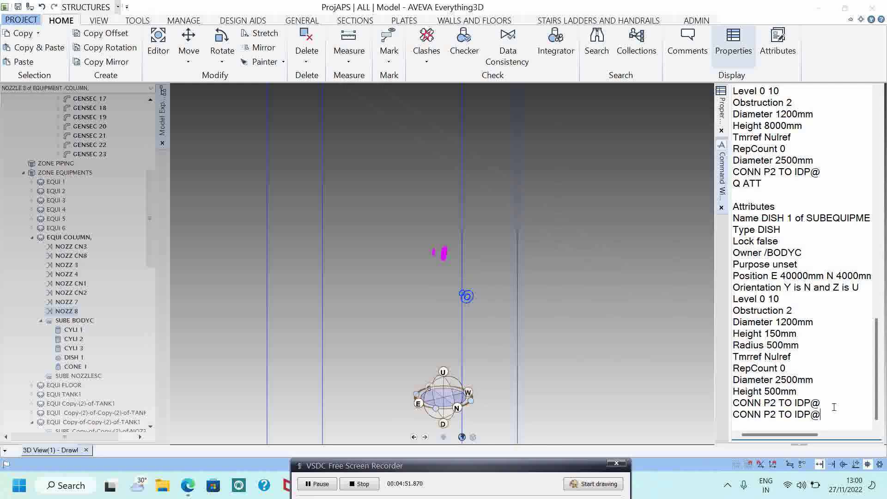
key(Return)
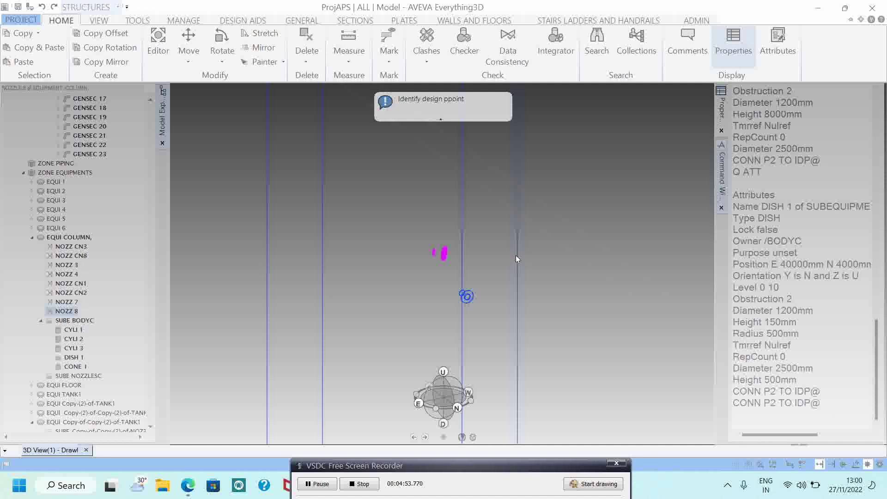
click(520, 213)
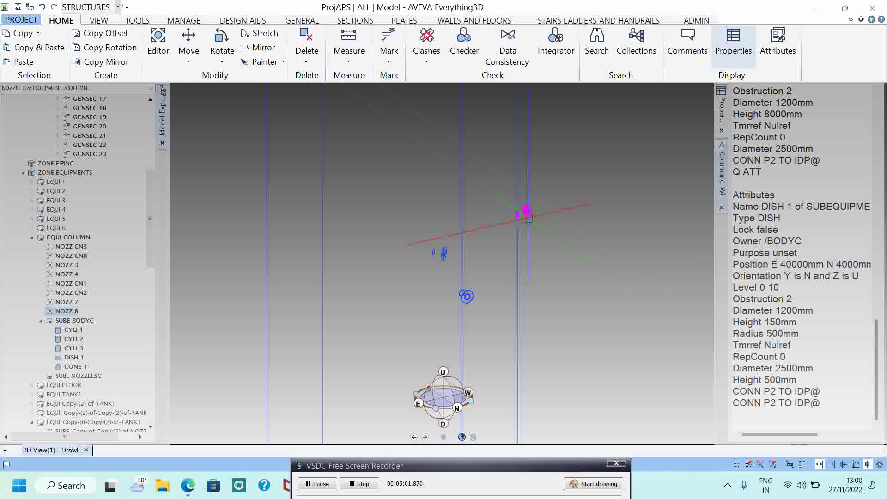
Try to connect NOZZ 8 to another p-point on the lower shell by rerunning CONN P2 TO IDP@
middle_drag(526, 214, 524, 221)
scroll(525, 221, down, 5)
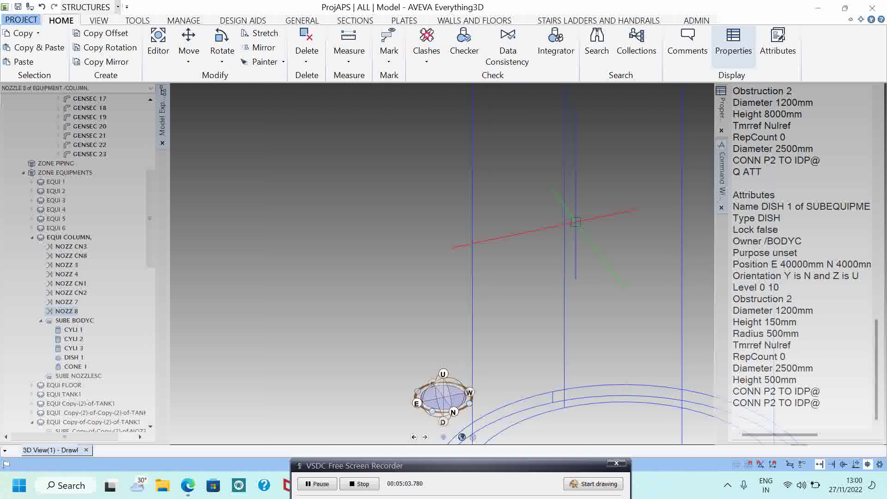
scroll(513, 173, up, 3)
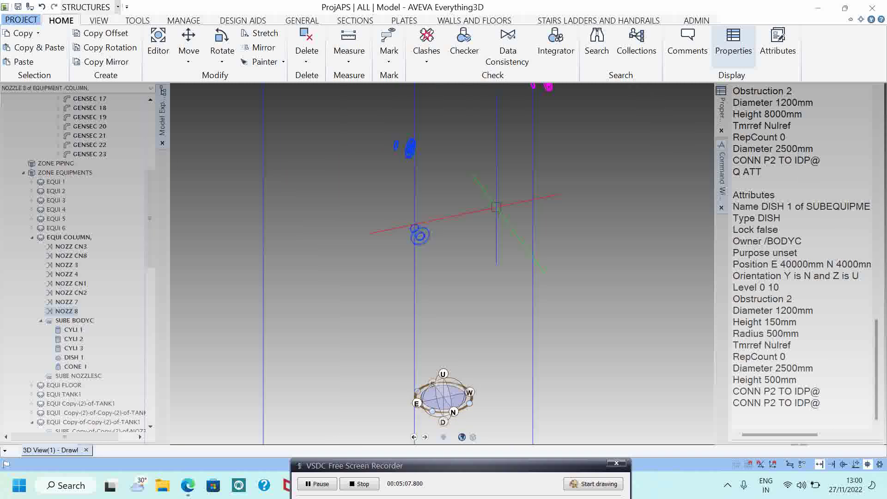
scroll(421, 212, down, 3)
click(811, 409)
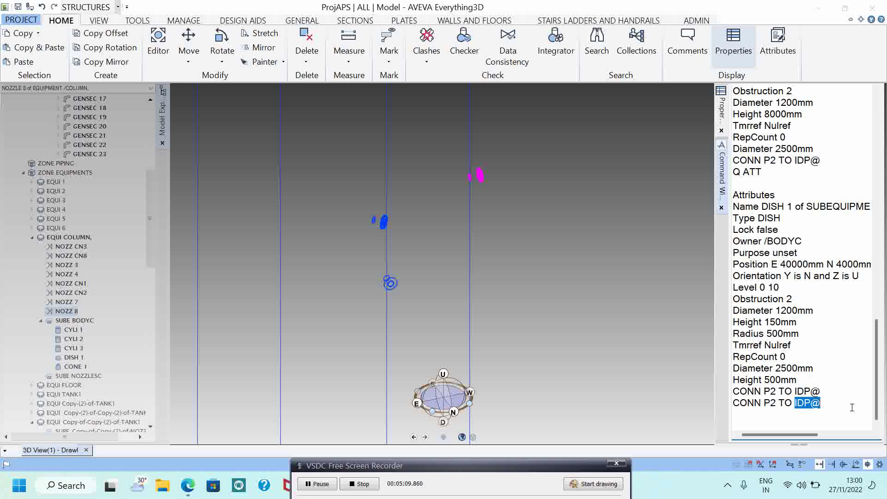
key(Return)
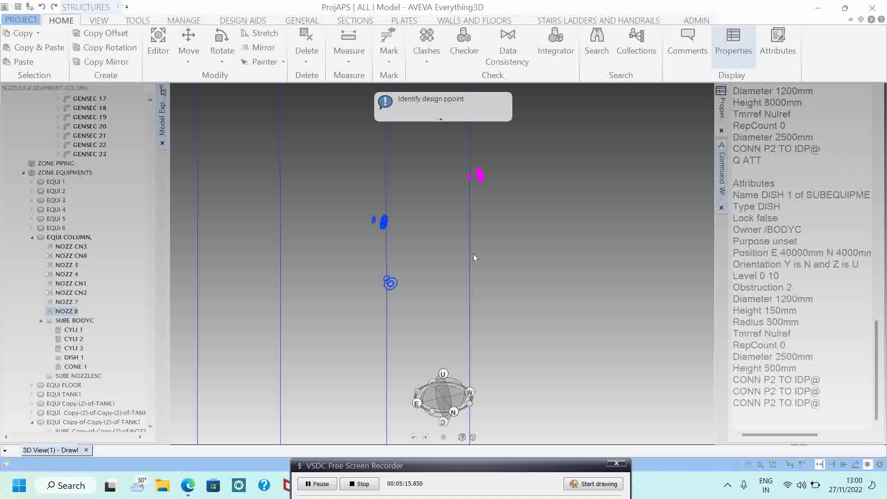
mouse_move(395, 235)
middle_down()
mouse_move(270, 393)
mouse_move(336, 278)
mouse_move(405, 311)
mouse_move(391, 251)
mouse_move(441, 237)
mouse_move(387, 244)
middle_up()
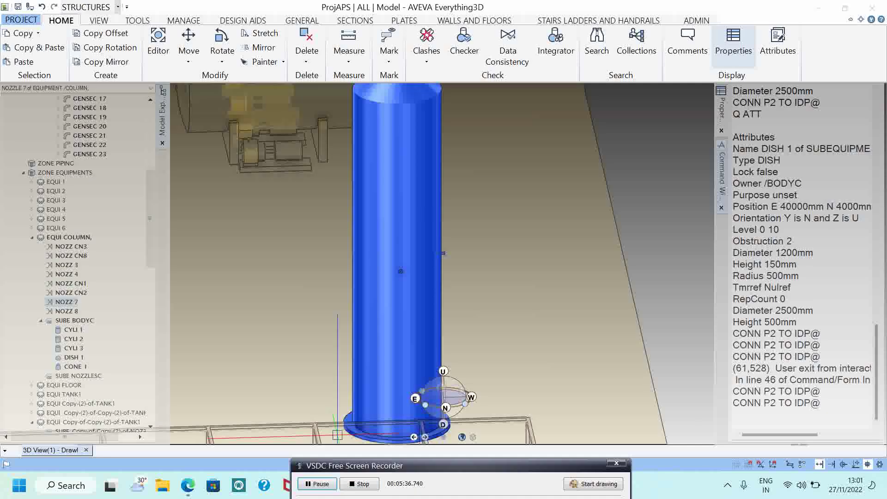
Show the model in wireframe and select NOZZ CN1 inside the top of the column's upper shell
scroll(416, 277, up, 4)
mouse_move(405, 197)
middle_down()
mouse_move(448, 197)
mouse_move(397, 197)
middle_up()
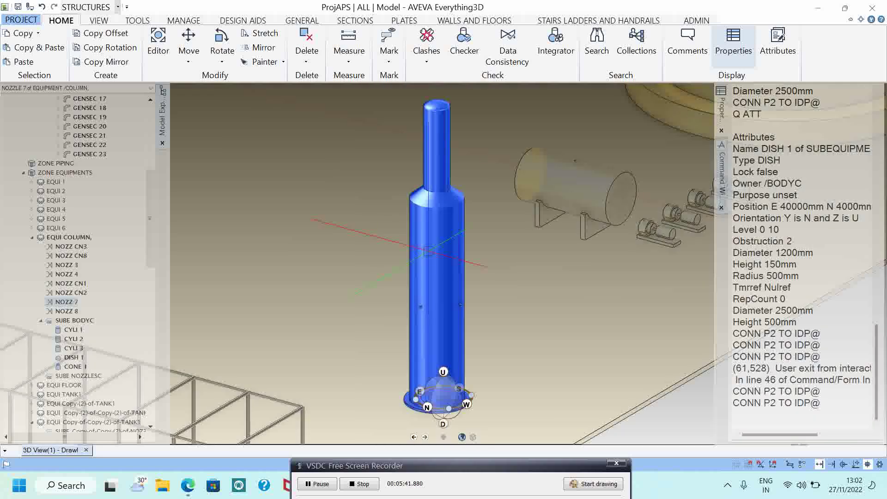
scroll(428, 250, up, 3)
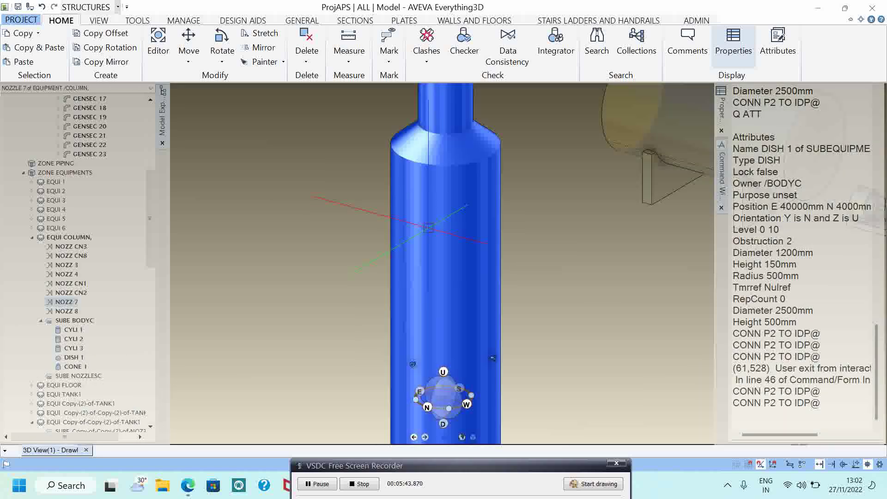
key(F8)
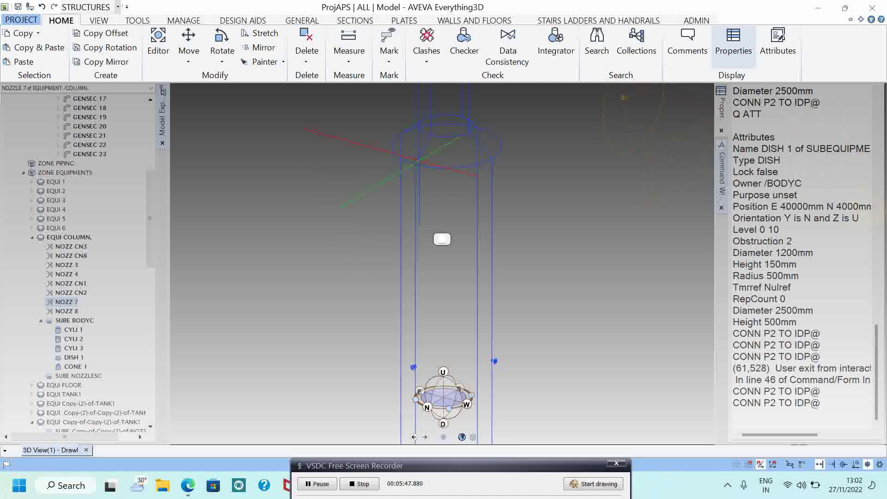
middle_click(420, 162)
middle_drag(482, 206, 469, 275)
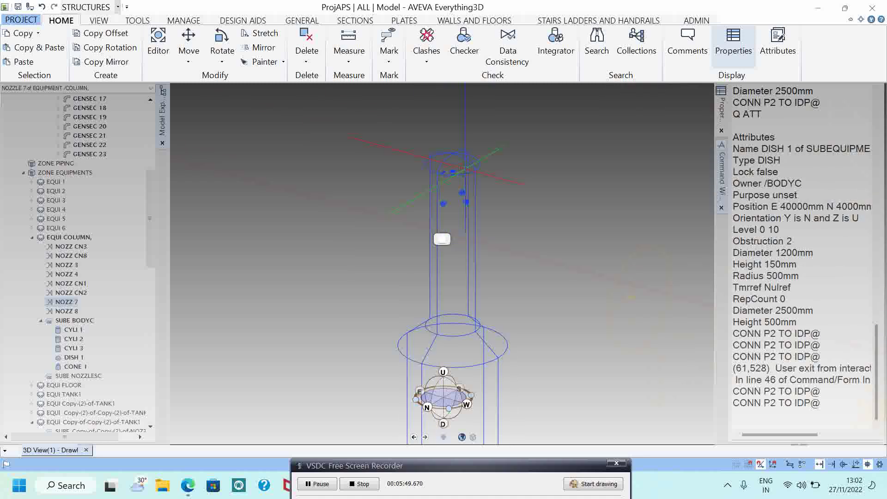
scroll(466, 169, up, 3)
scroll(442, 207, up, 3)
click(433, 105)
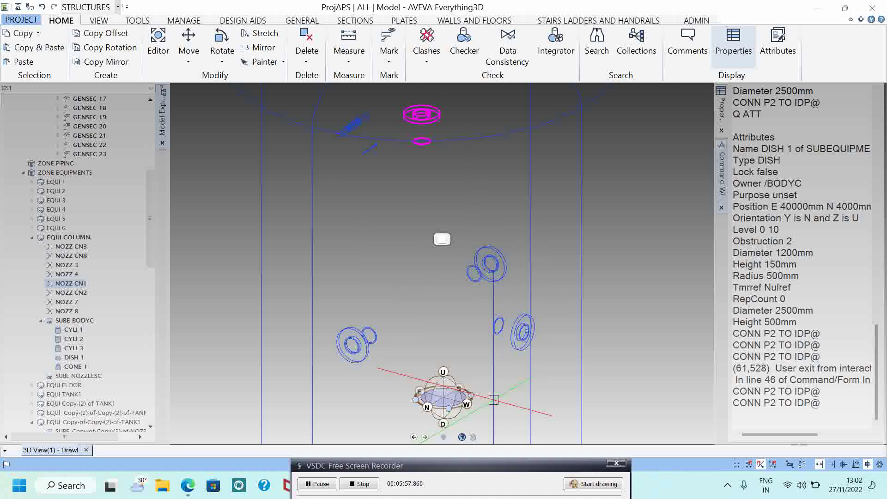
Connect NOZZ CN1 to P1 of DISH 1 at the column's top using CONN P2 TO IDP@
click(324, 483)
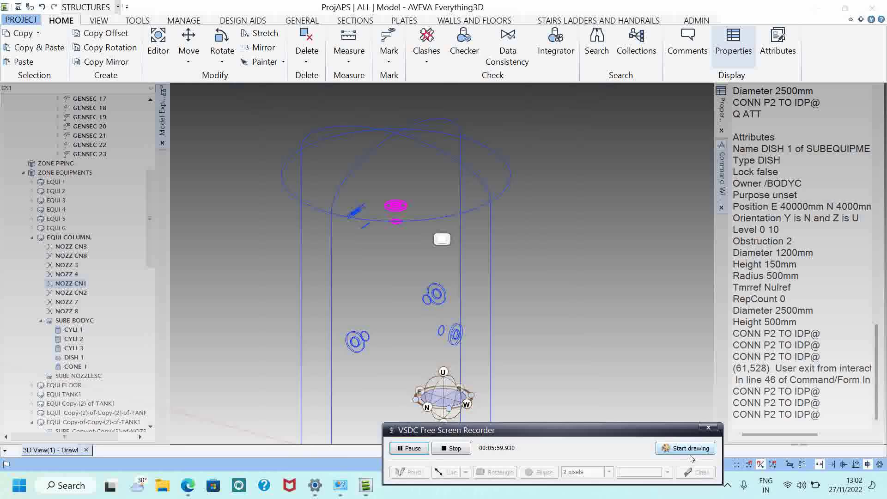
double_click(832, 417)
click(836, 414)
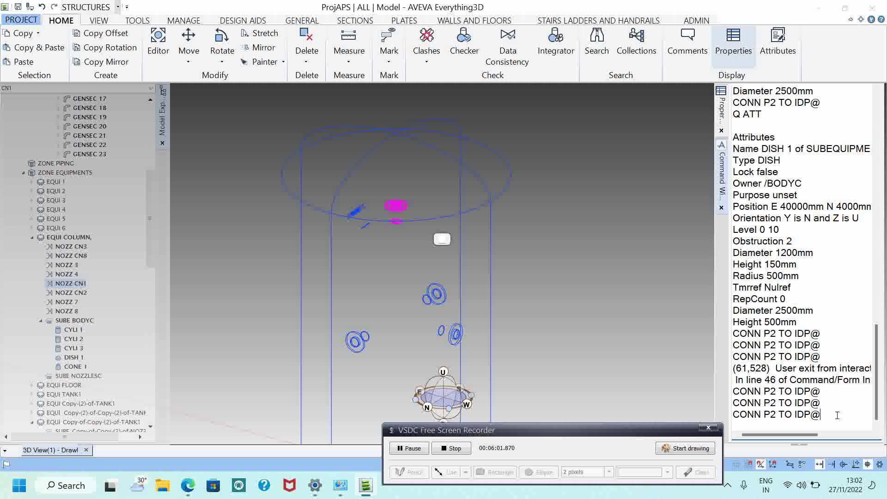
key(Return)
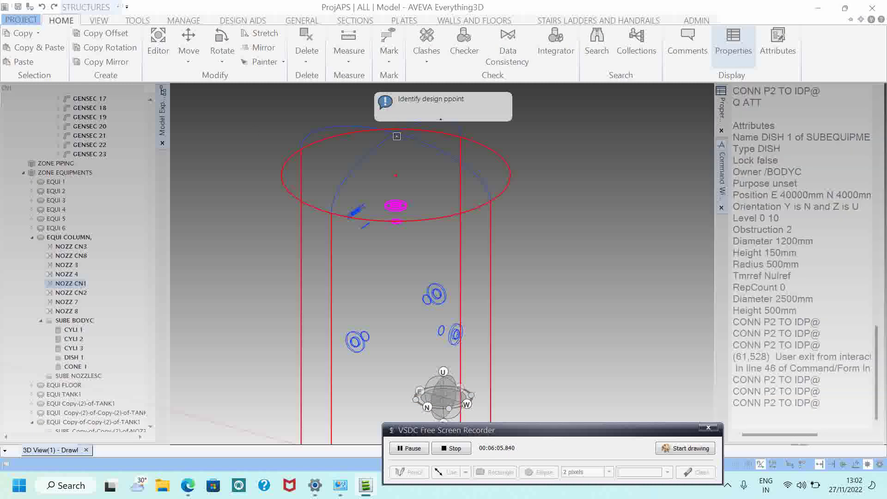
middle_drag(399, 126, 447, 282)
scroll(420, 240, up, 3)
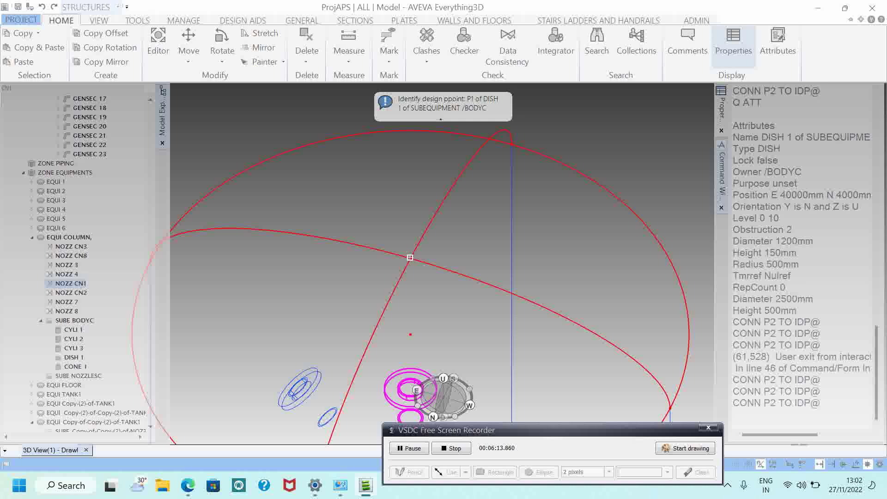
click(411, 261)
scroll(429, 277, down, 3)
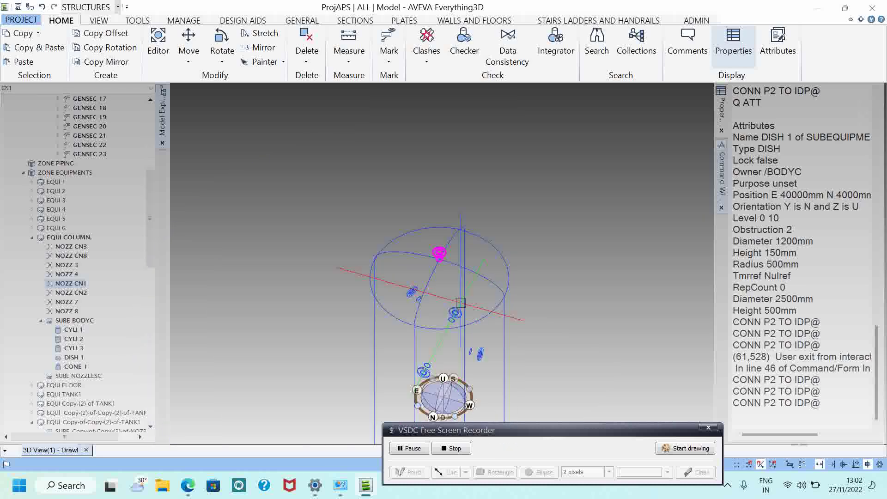
scroll(441, 296, up, 4)
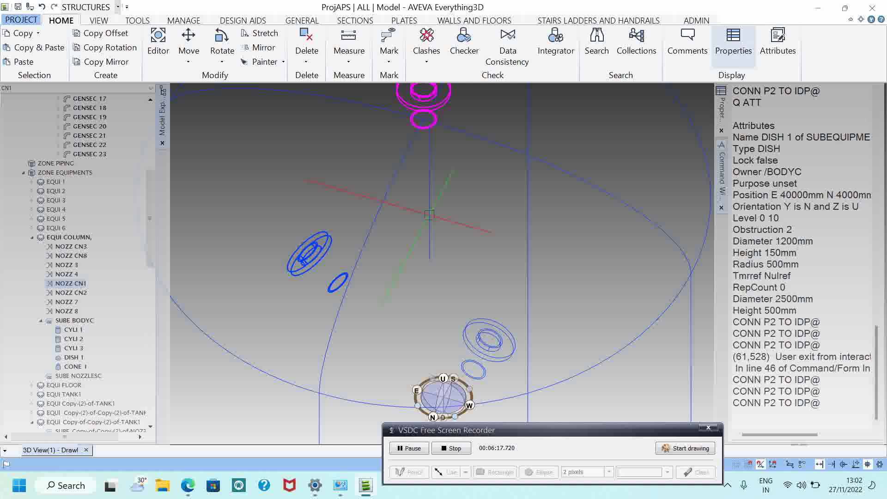
scroll(436, 209, down, 4)
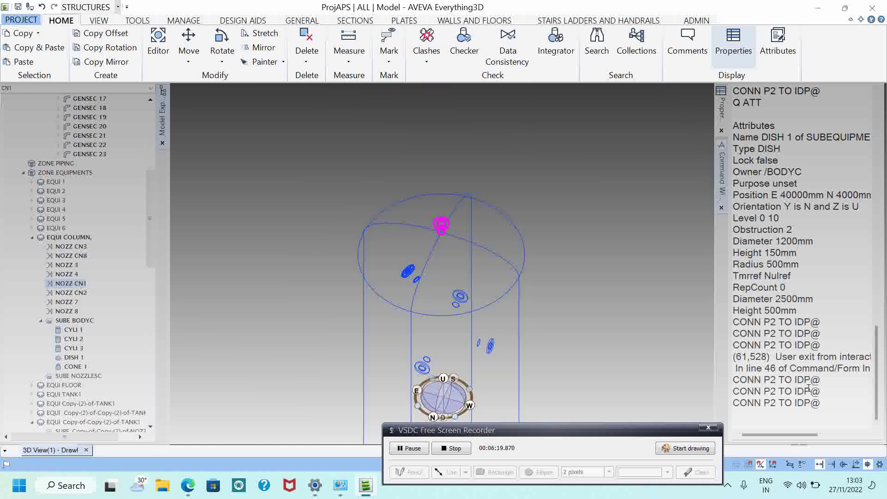
key(Return)
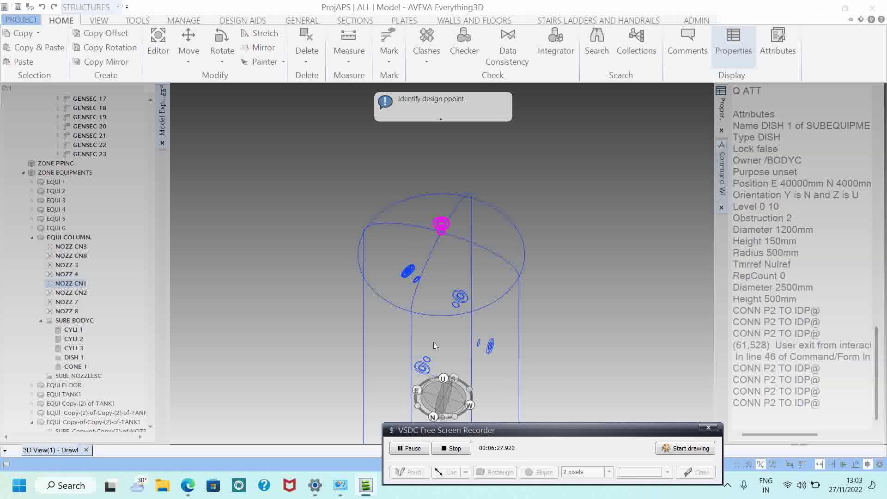
middle_drag(531, 351, 489, 272)
middle_click(275, 199)
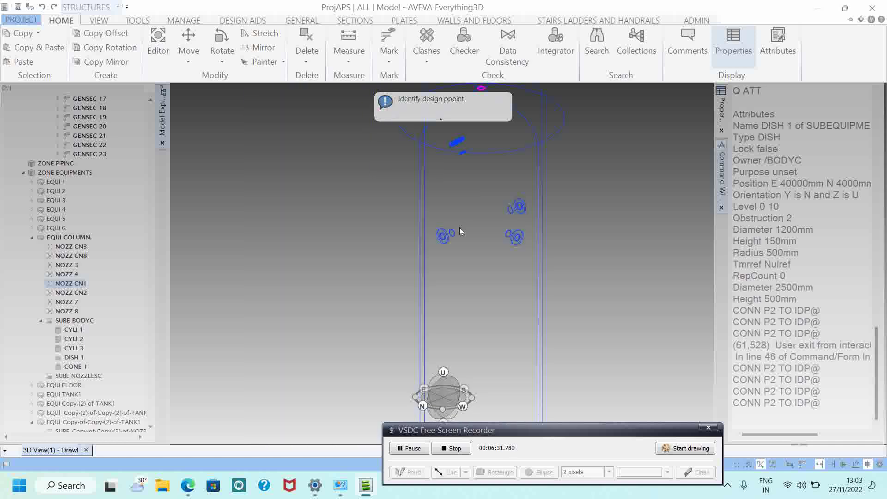
scroll(459, 227, up, 3)
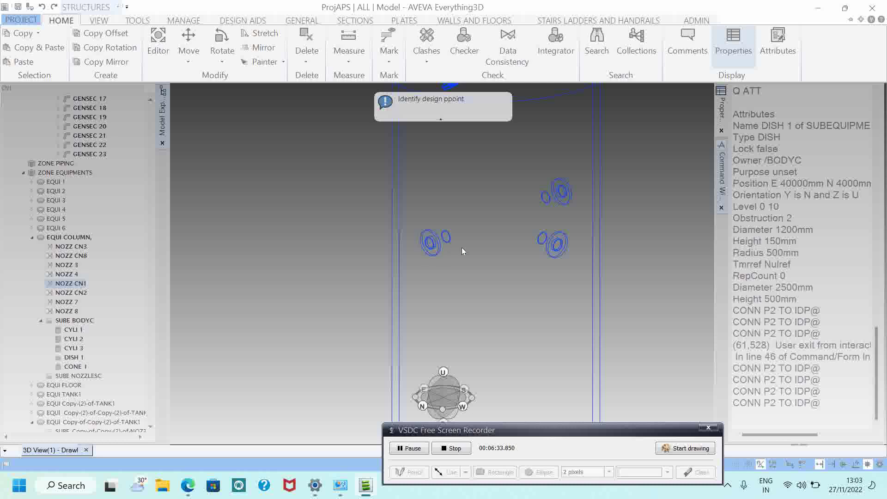
key(Escape)
click(494, 212)
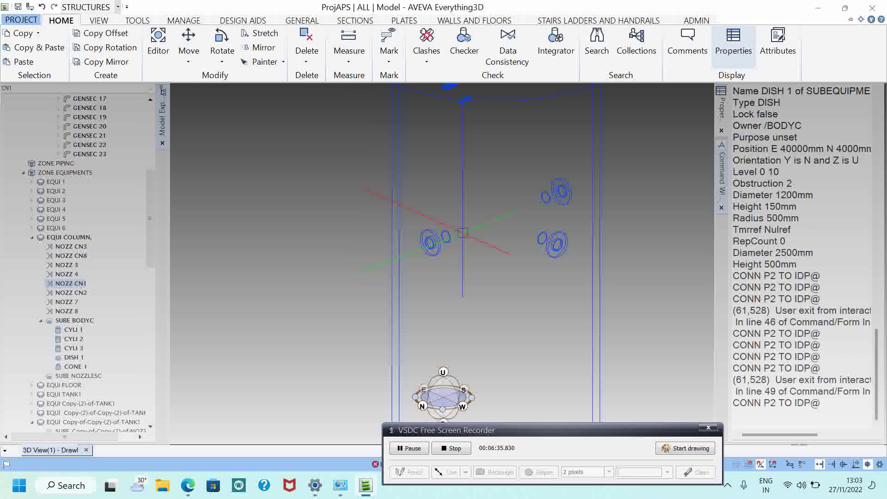
click(830, 397)
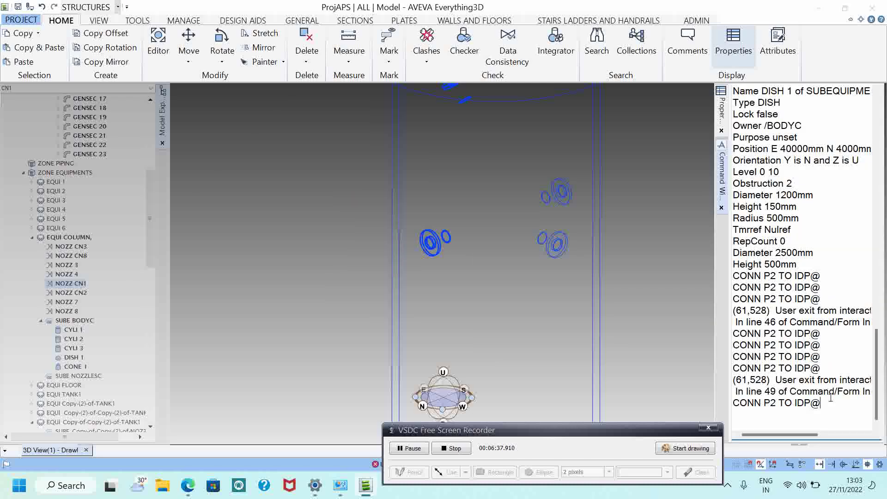
key(Return)
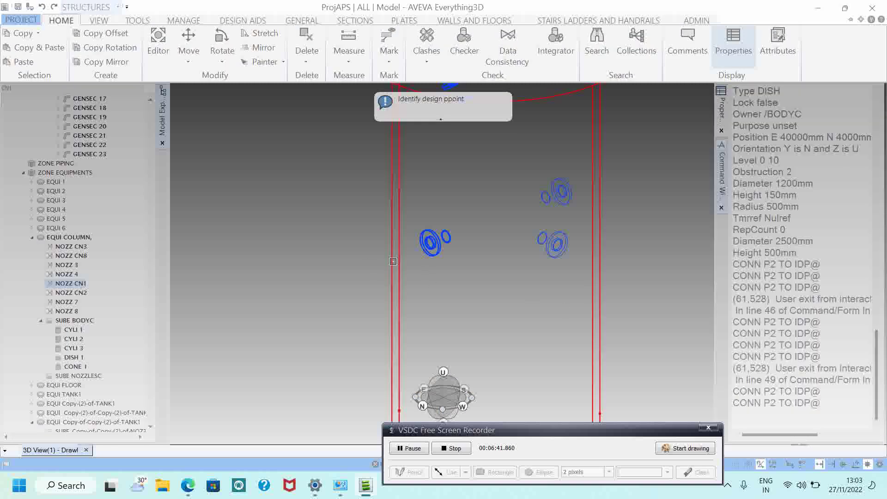
scroll(418, 269, down, 3)
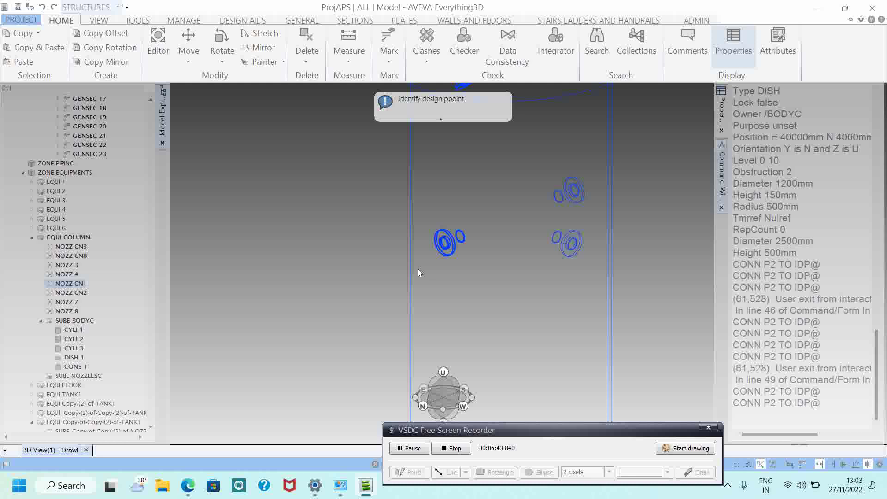
middle_drag(491, 224, 435, 196)
middle_click(297, 162)
scroll(395, 213, down, 3)
scroll(436, 254, up, 3)
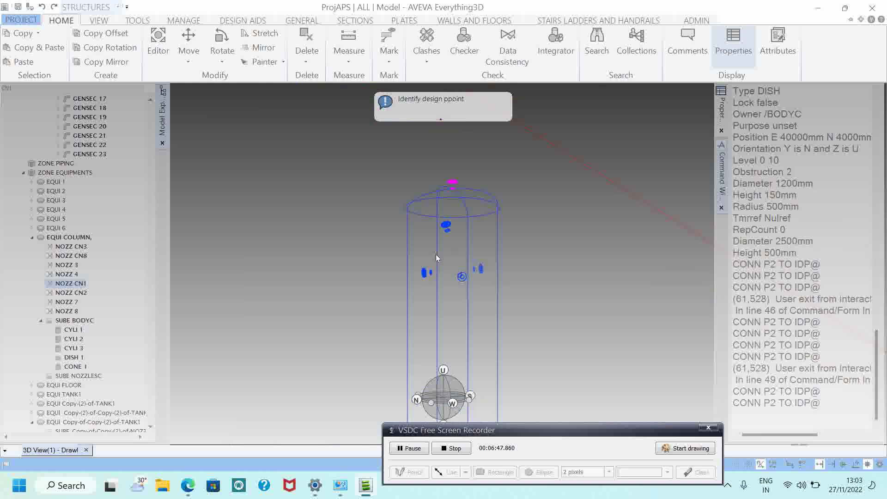
mouse_move(436, 254)
middle_down()
mouse_move(411, 231)
mouse_move(345, 227)
middle_up()
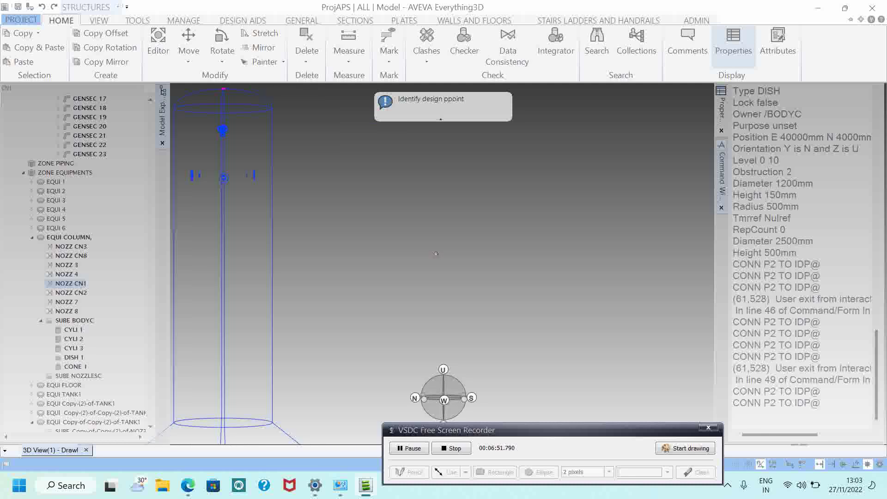
middle_click(280, 220)
scroll(339, 221, up, 3)
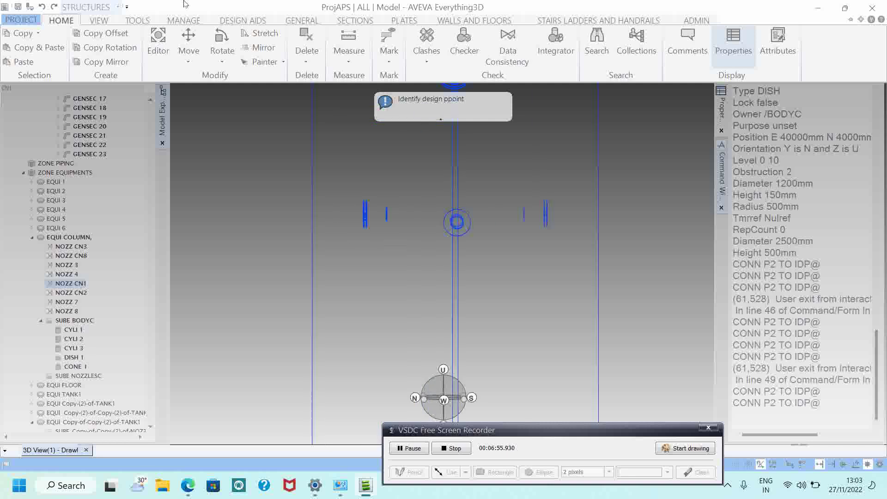
key(Escape)
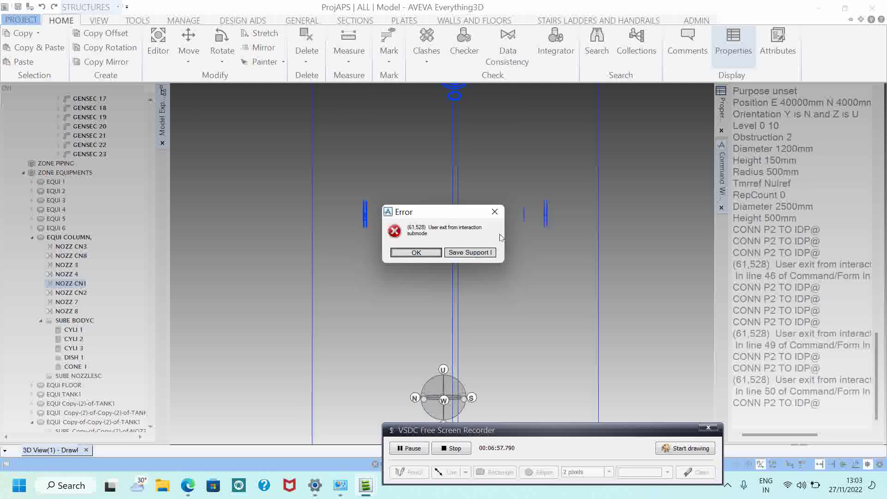
click(494, 212)
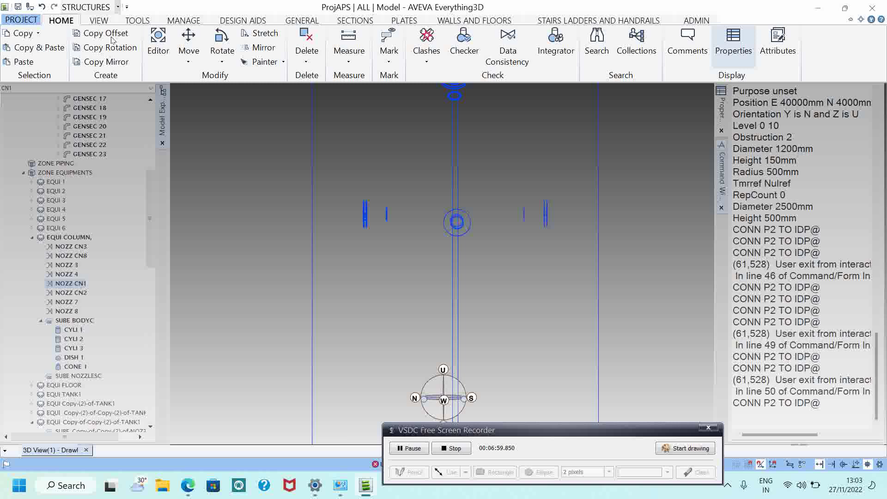
Measure the distance from the inner end of NOZZ CN3 to the north edge of the column shell using cursor snap picks
click(349, 53)
click(352, 73)
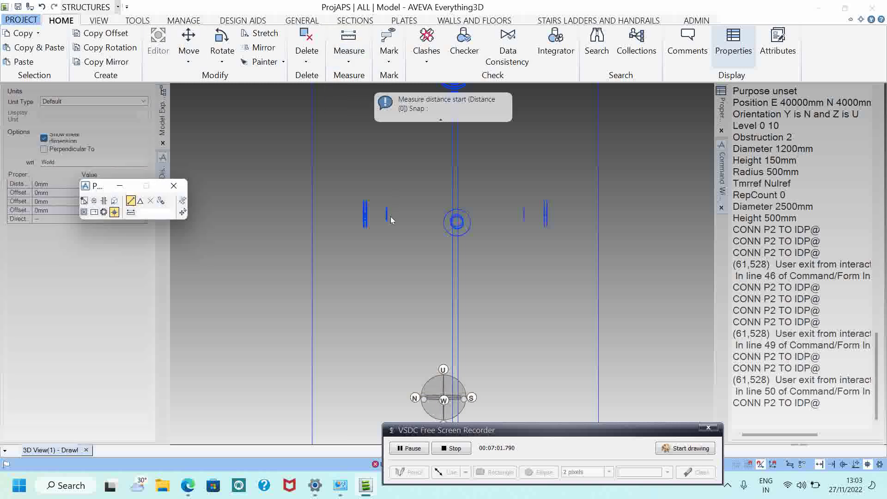
click(115, 201)
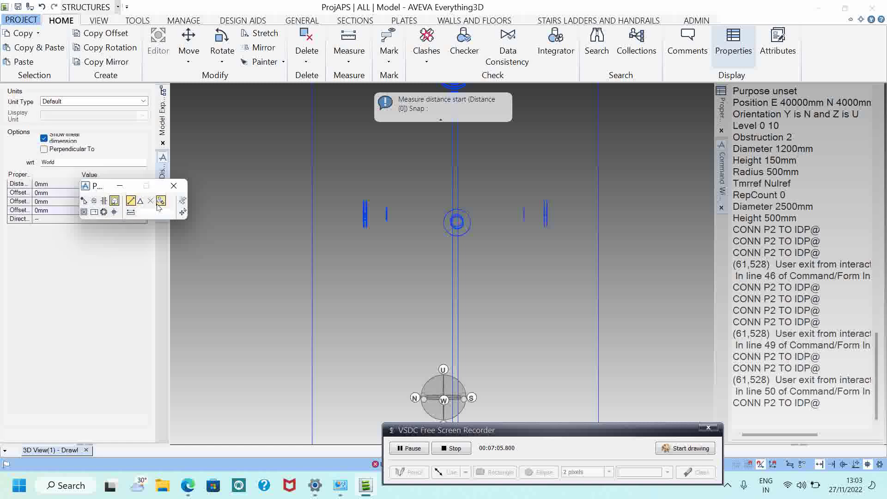
click(163, 203)
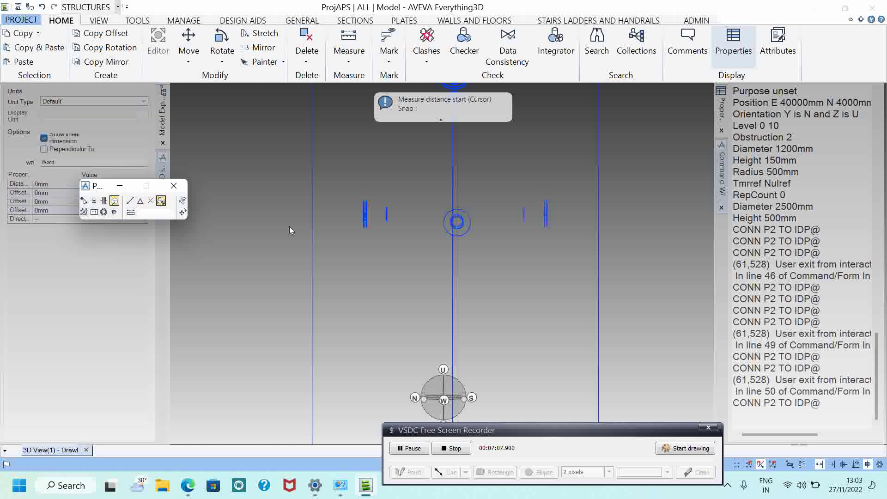
click(386, 213)
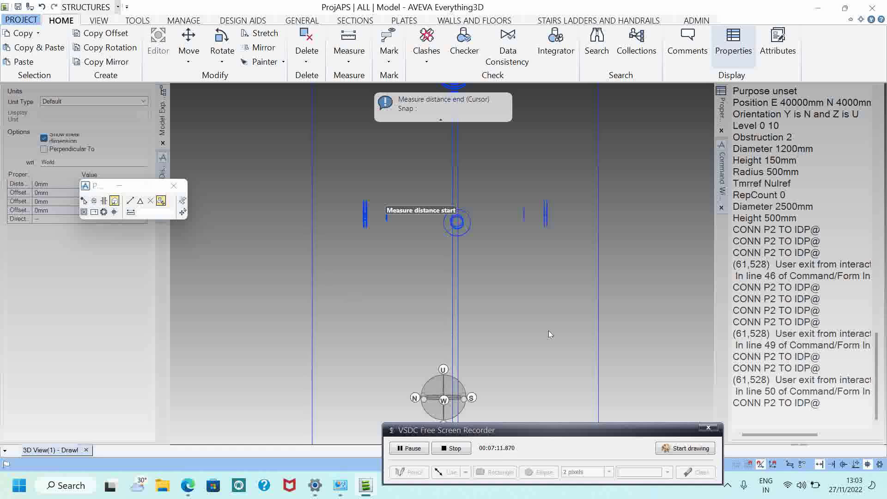
click(312, 215)
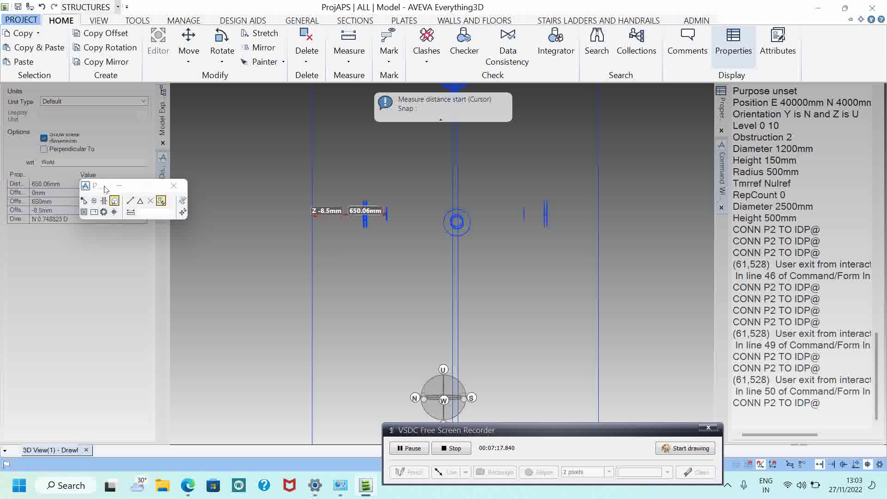
drag(105, 188, 131, 145)
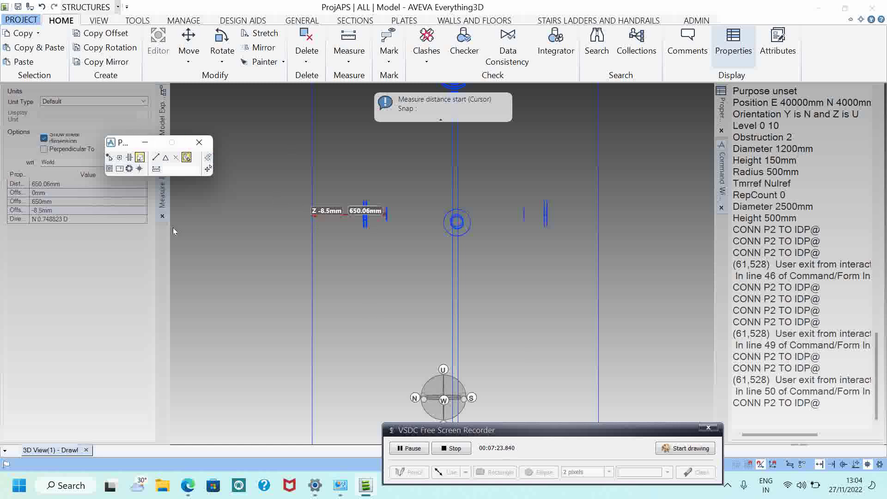
click(162, 216)
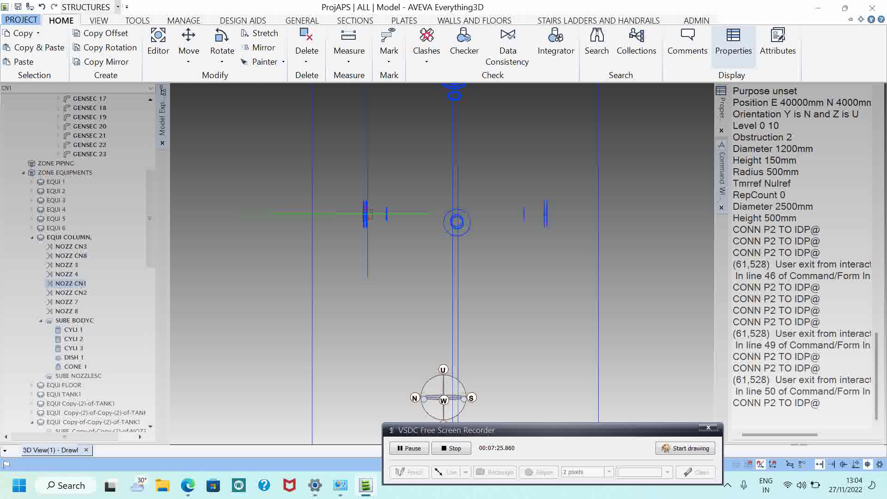
Move NOZZ CN3 north by 650 mm with a BY command and save the work
scroll(373, 229, up, 2)
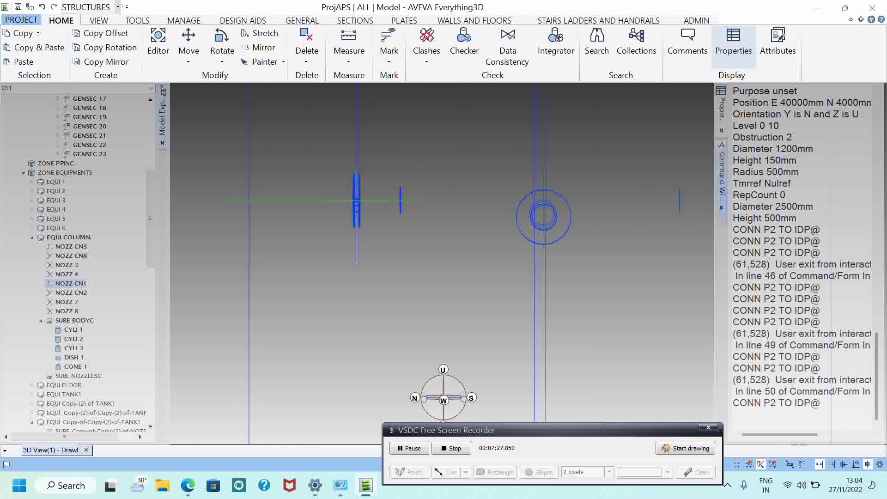
click(363, 199)
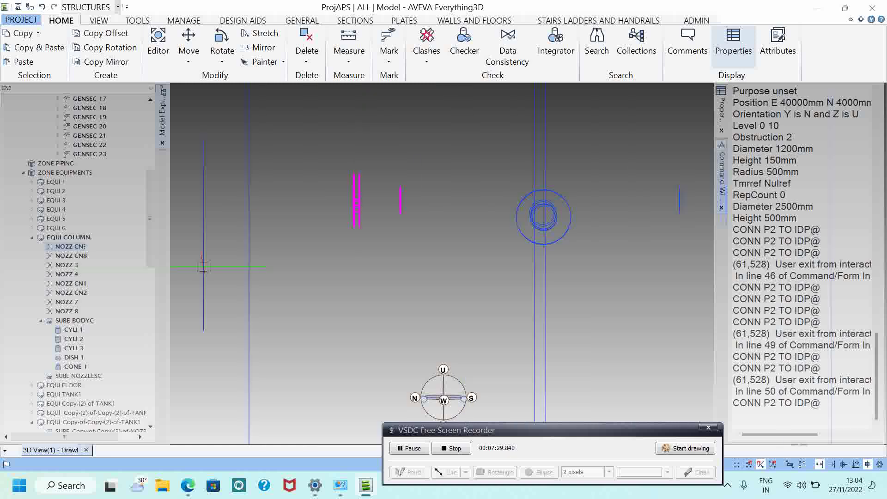
click(771, 425)
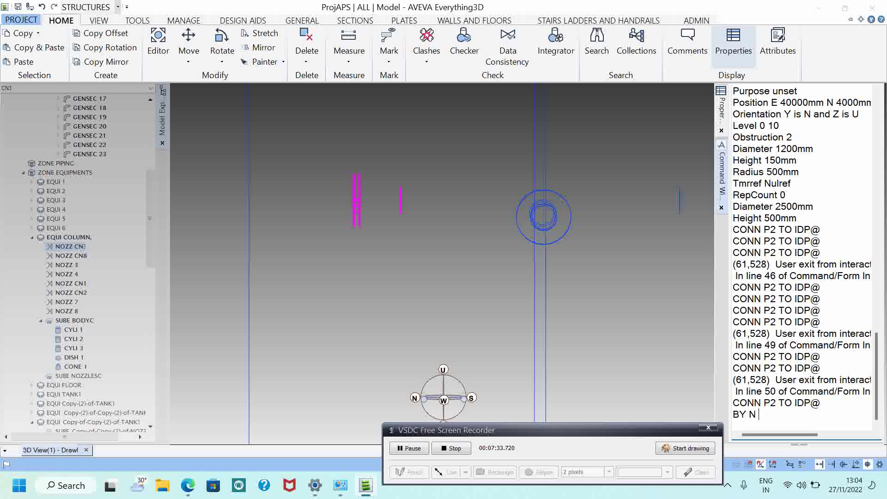
text(BY N 650)
key(Return)
key(ctrl+s)
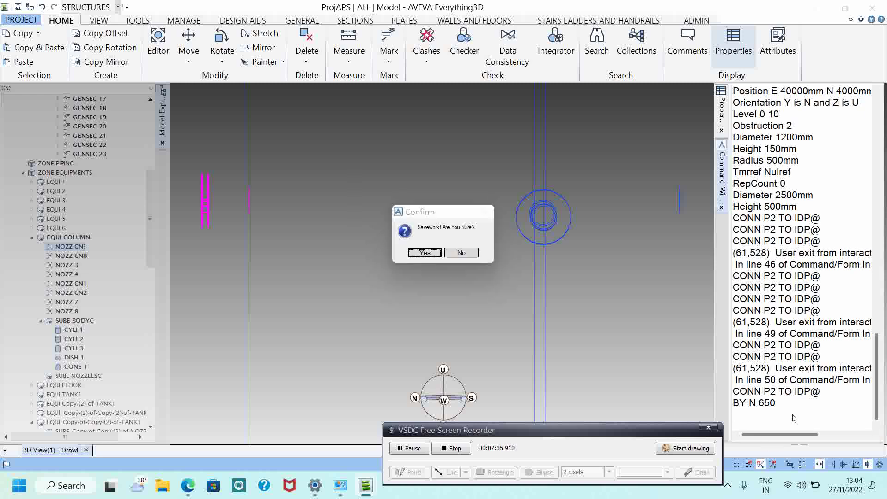
click(418, 254)
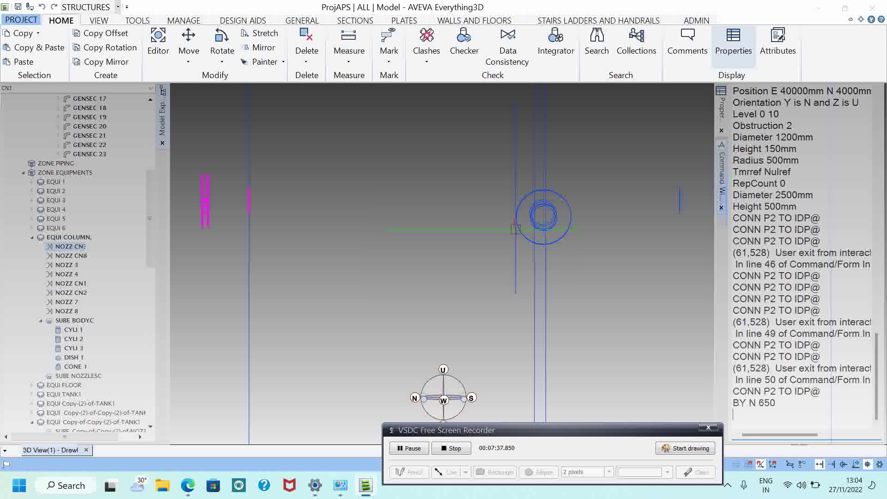
Select NOZZ 4 inside the south side of the column, move it south by 650 mm with a BY command, and save the work
scroll(515, 230, up, 2)
middle_click(515, 229)
scroll(515, 230, down, 3)
middle_click(590, 242)
middle_drag(590, 242, 436, 290)
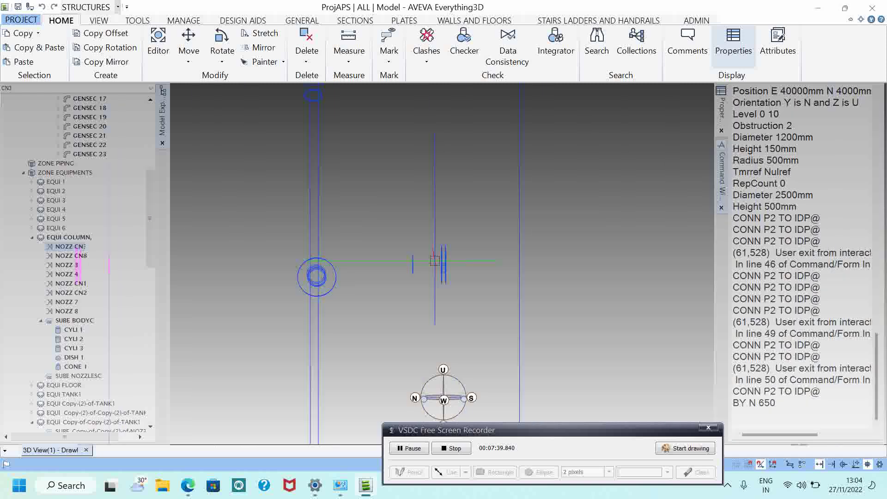
click(79, 255)
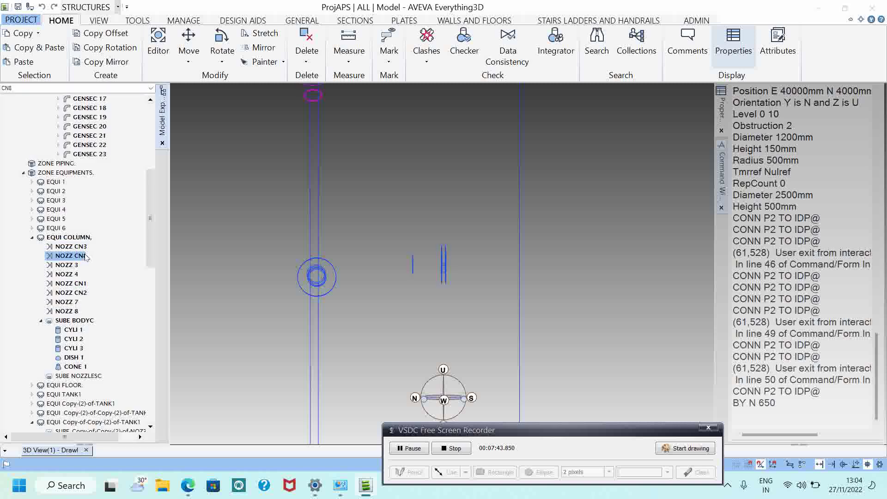
click(443, 263)
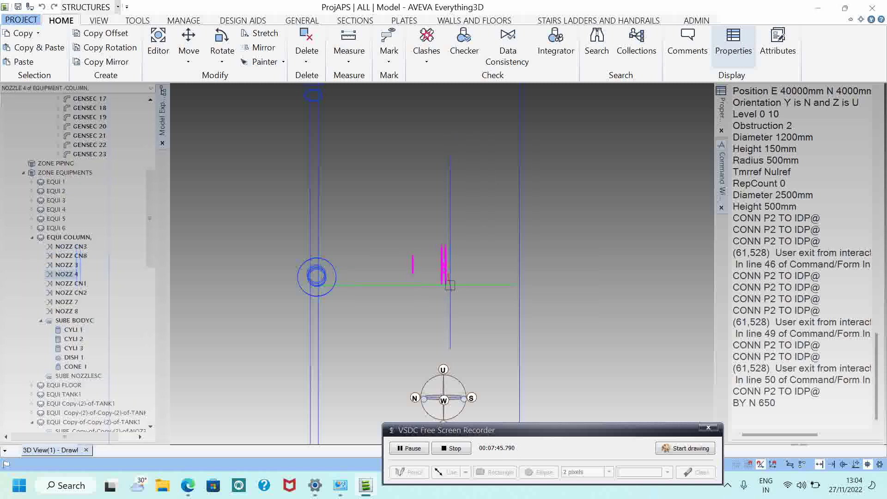
click(801, 415)
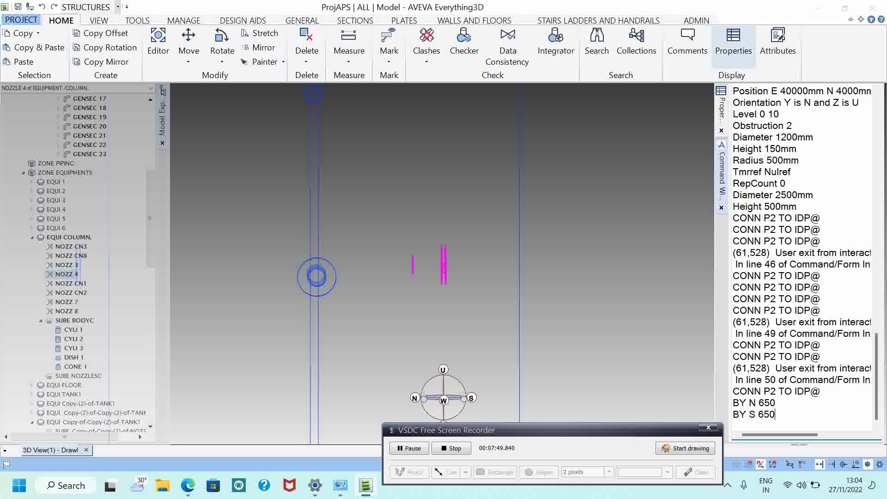
text(BY S 650)
key(Return)
key(ctrl+s)
key(Return)
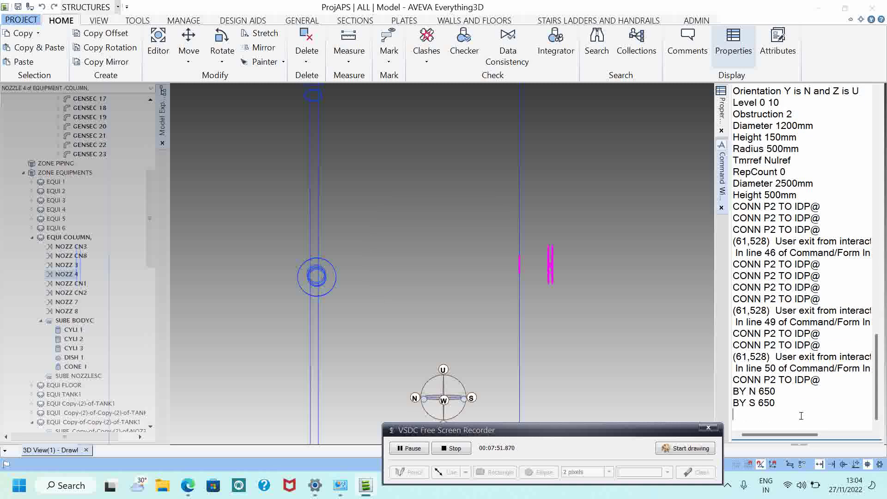
Select NOZZ 3 inside the west side of the column and move it west by 650 mm with a BY command
middle_drag(328, 262, 333, 268)
scroll(520, 252, down, 5)
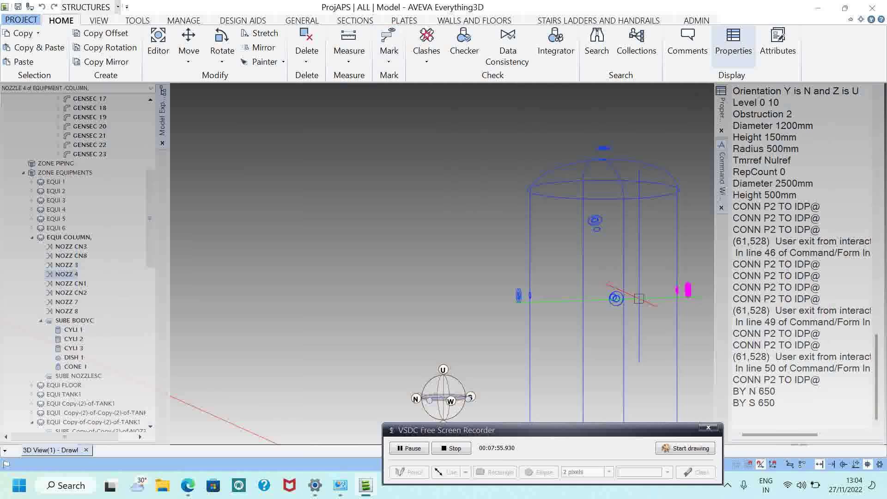
scroll(637, 299, up, 4)
middle_drag(592, 298, 580, 264)
middle_click(591, 262)
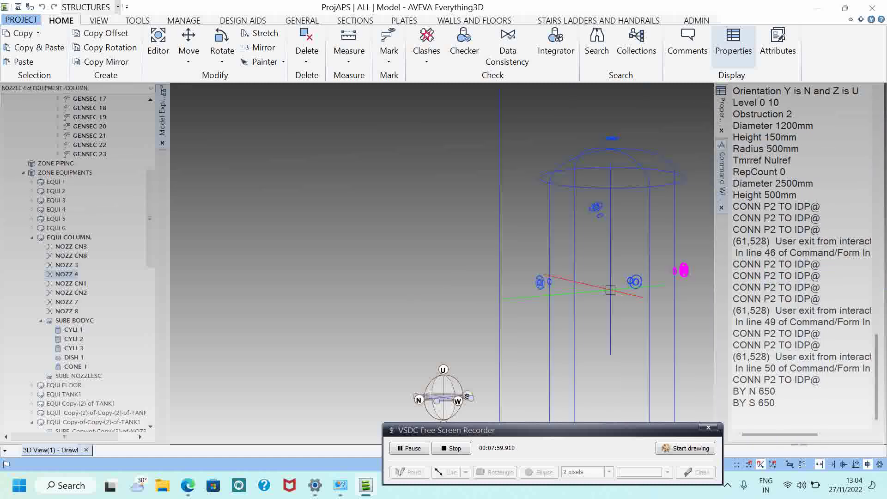
middle_click(618, 283)
scroll(497, 242, up, 5)
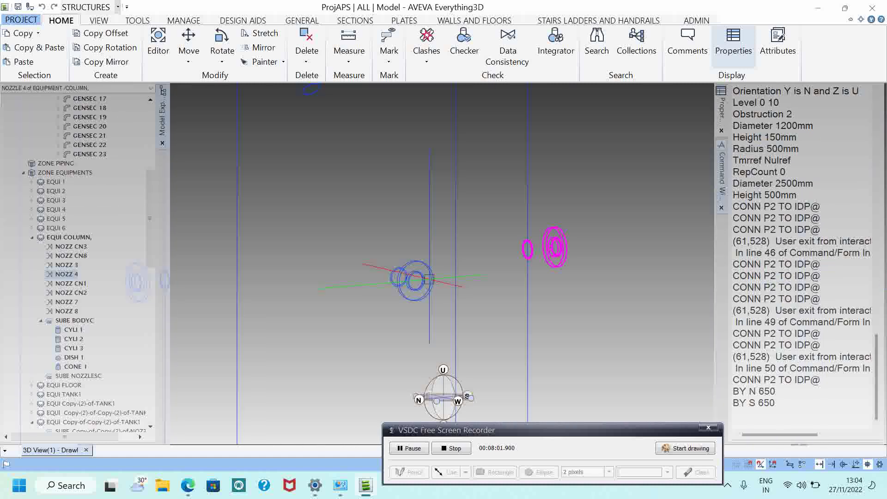
mouse_move(424, 277)
middle_down()
mouse_move(480, 278)
mouse_move(521, 251)
mouse_move(515, 269)
mouse_move(545, 291)
mouse_move(589, 297)
middle_up()
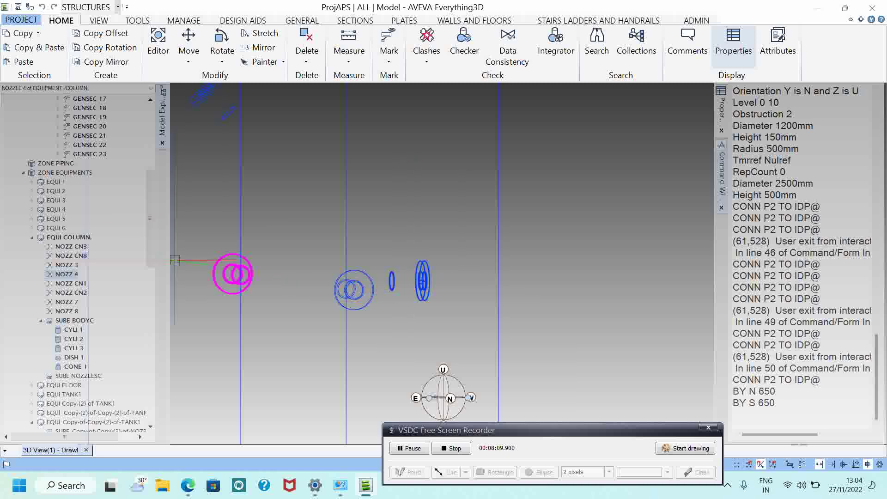
click(88, 283)
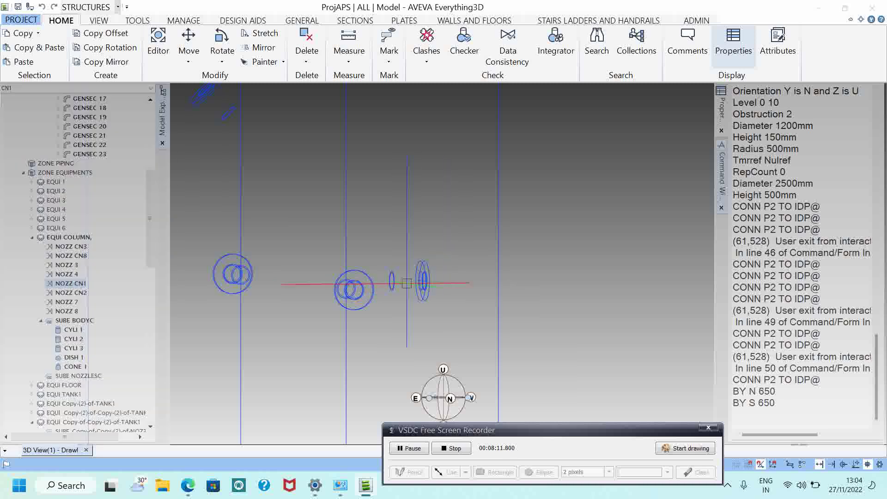
click(430, 280)
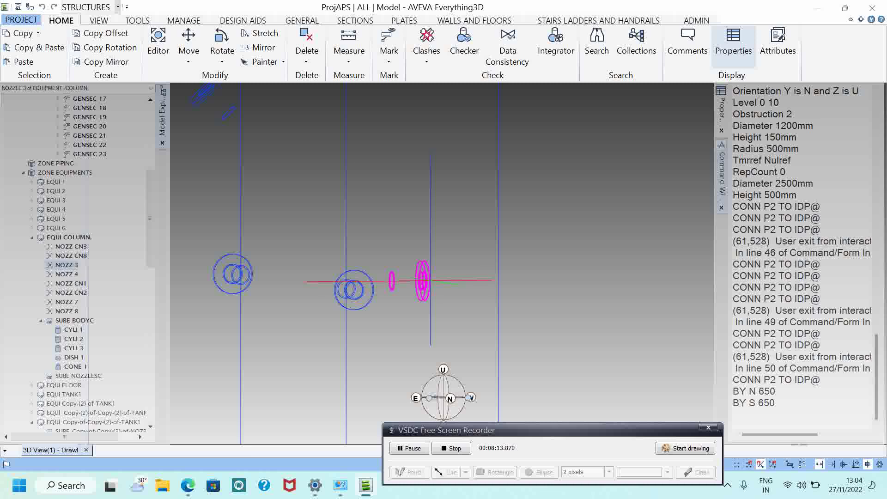
double_click(801, 405)
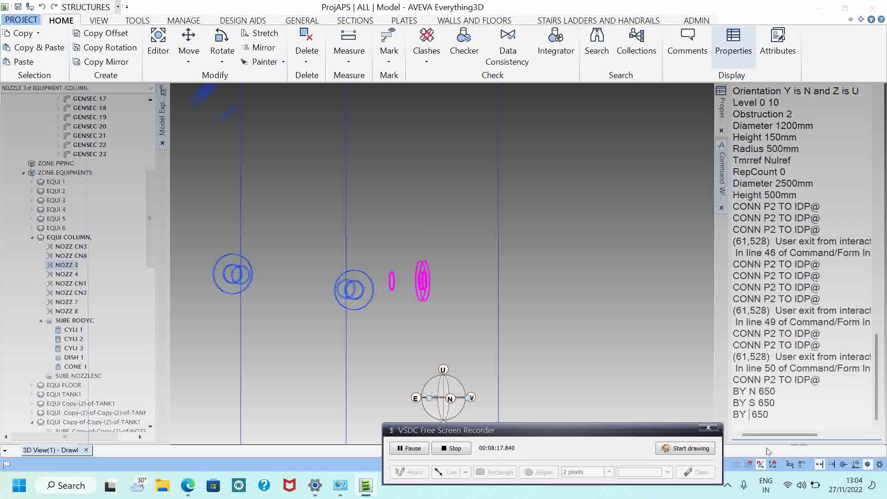
key(Return)
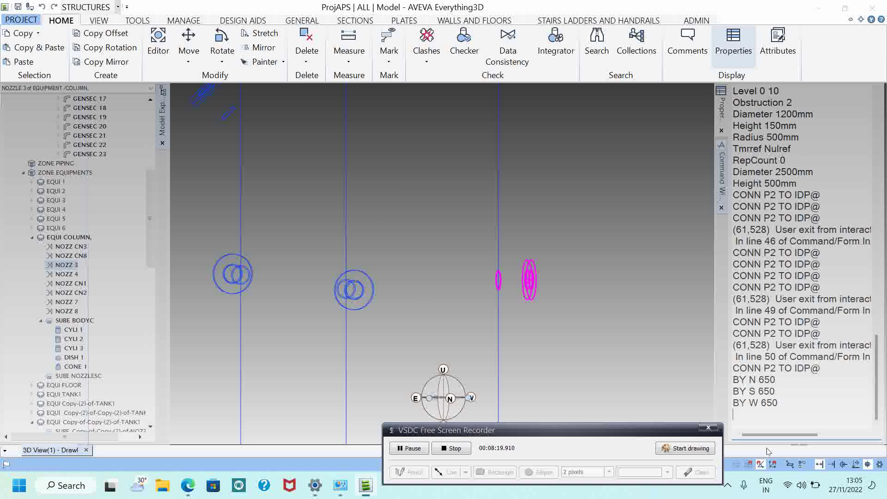
Move the currently selected NOZZ 3 up by 1000 mm with a BY command
scroll(441, 212, down, 3)
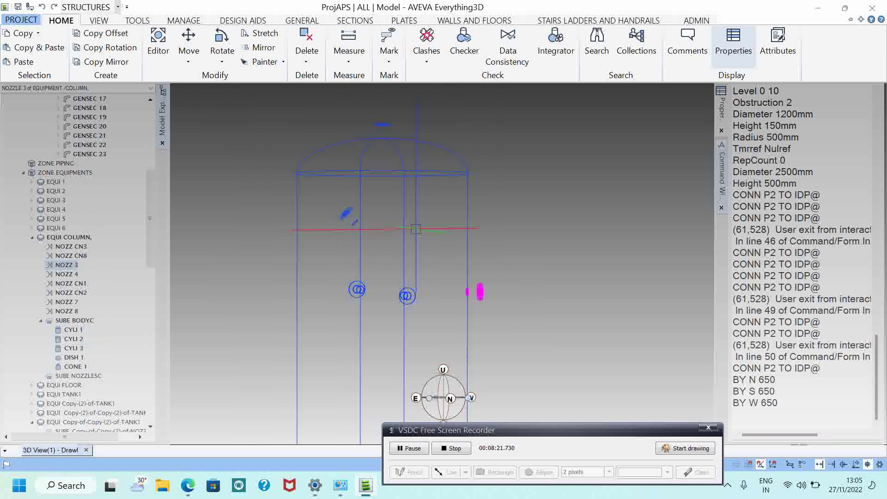
scroll(332, 222, up, 2)
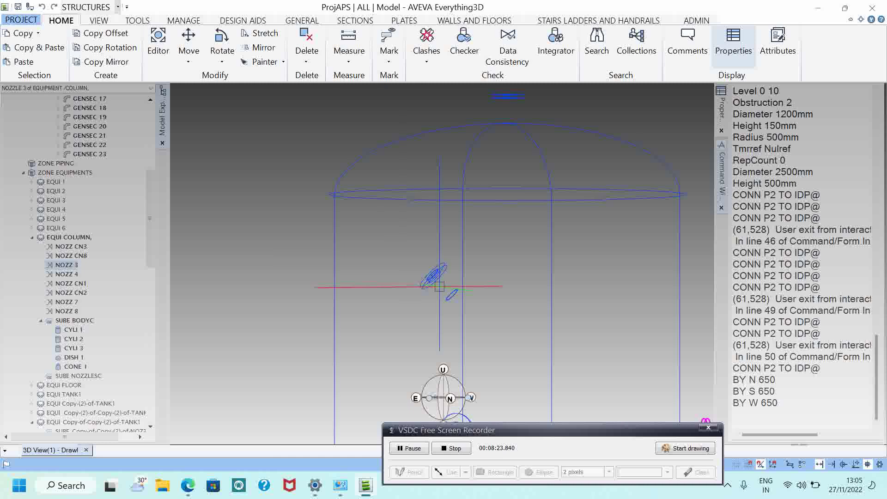
click(746, 411)
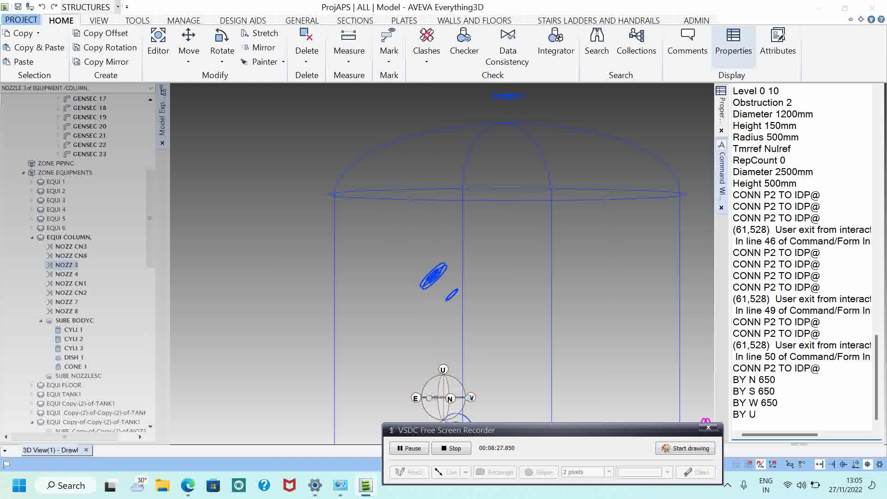
text(BY U 1000)
key(Return)
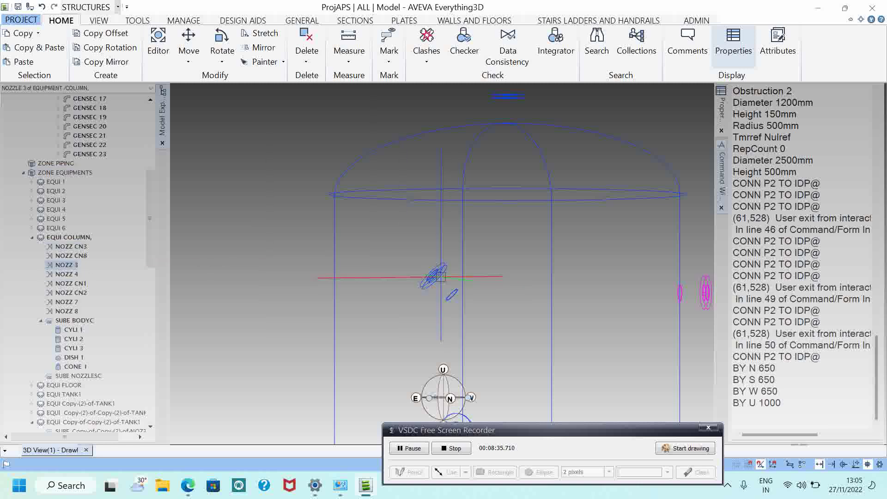
Select the inclined nozzle NOZZ CN8 and raise it to the top dish with upward BY moves of 1000, 100 and 100 mm
click(441, 276)
click(789, 398)
text(BY U 1000)
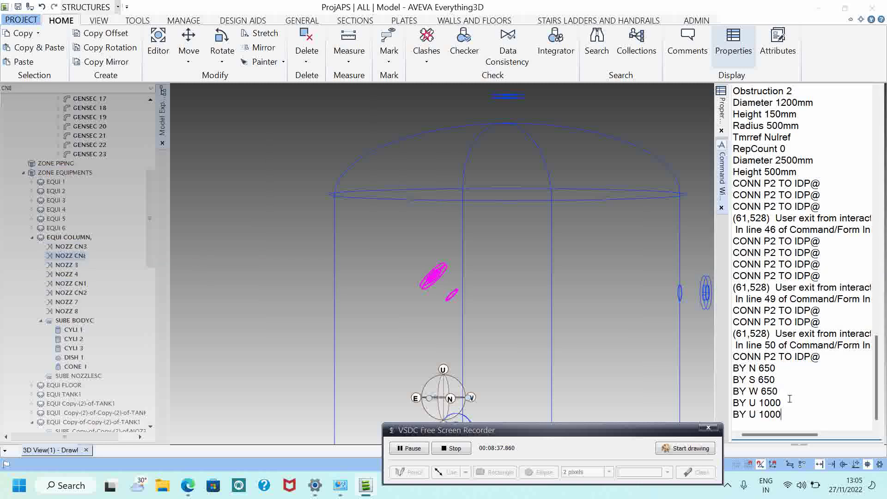
key(Return)
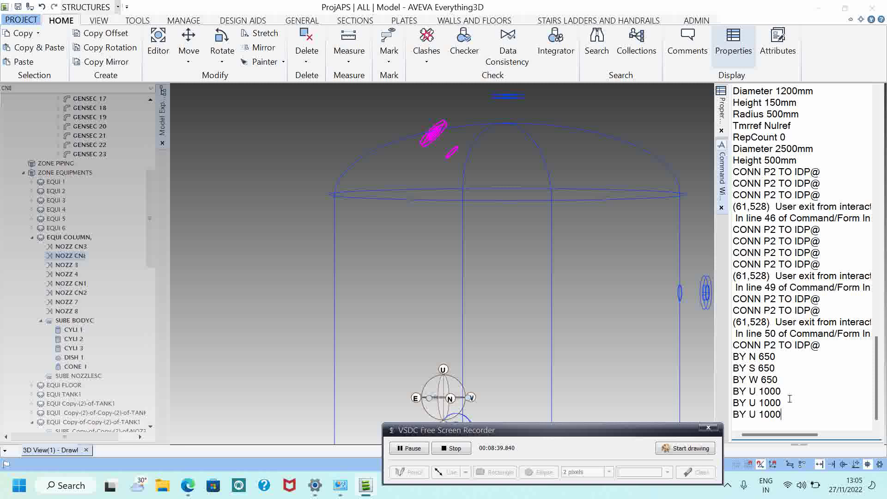
text(BY U 100)
key(Return)
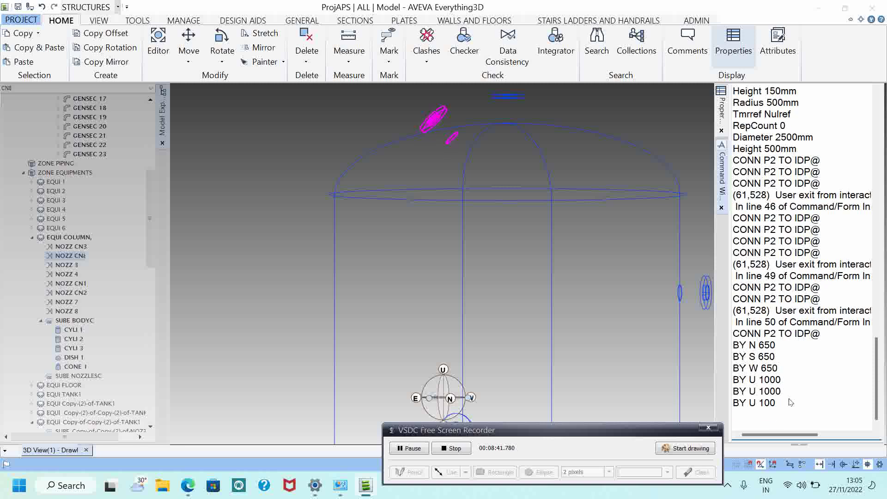
key(Return)
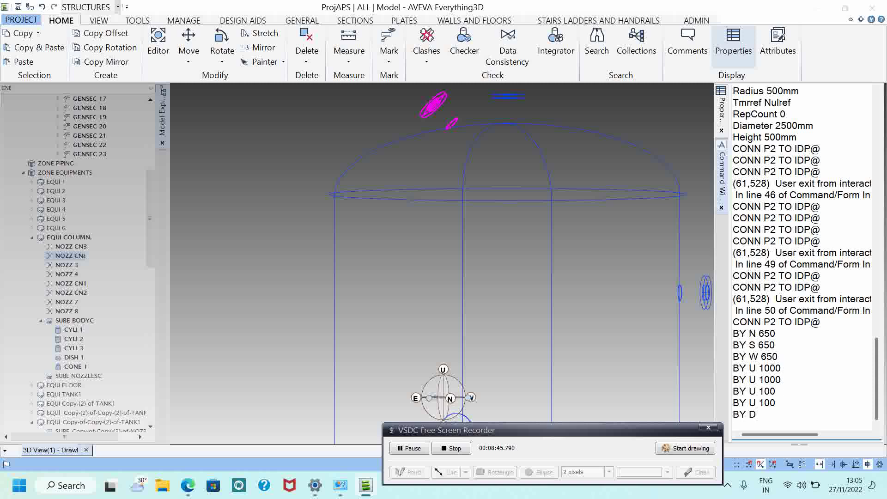
Lower NOZZ CN8 onto the dish with downward BY moves of 50 and 30 mm, saving the work after each move
key(Return)
key(ctrl+s)
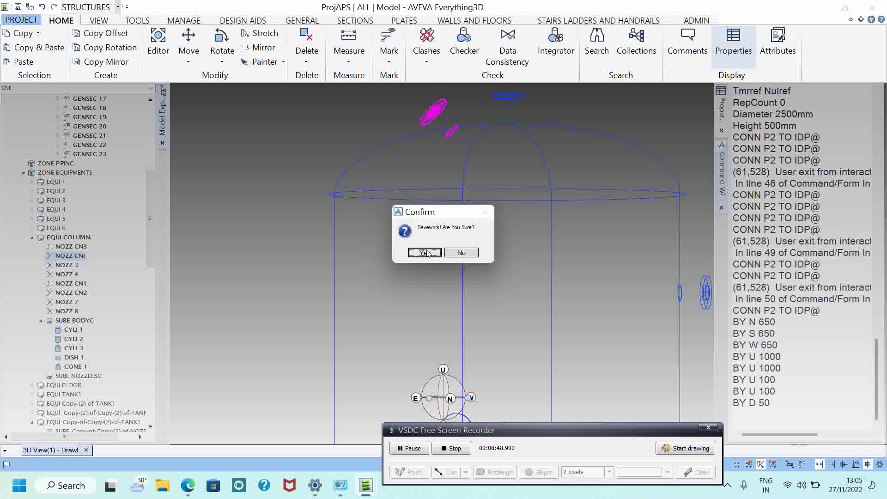
click(425, 252)
click(799, 403)
key(Up)
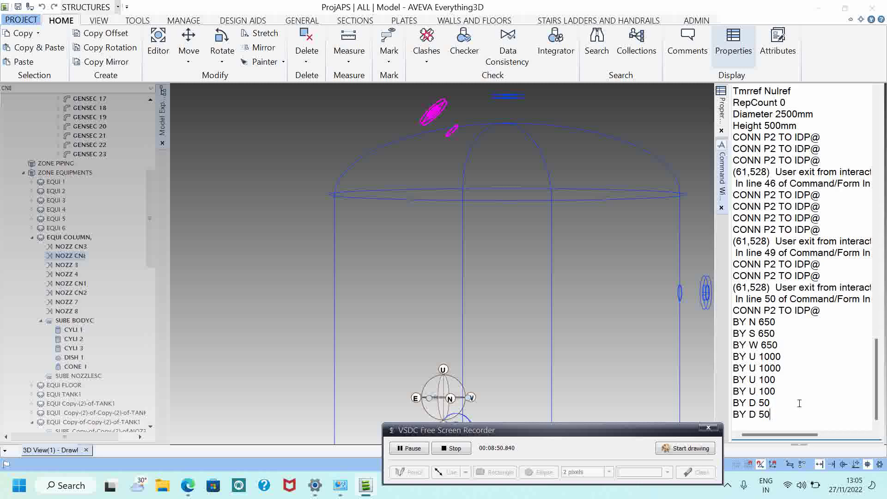
text(30)
key(Return)
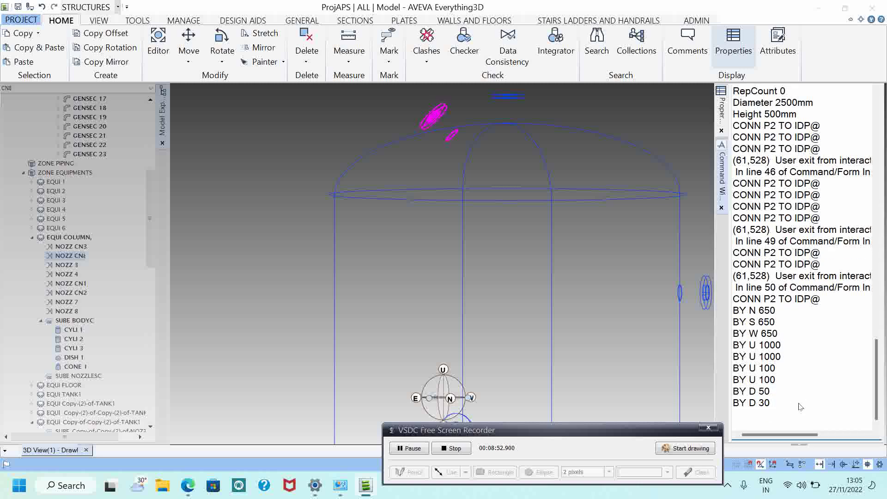
key(ctrl+s)
key(Return)
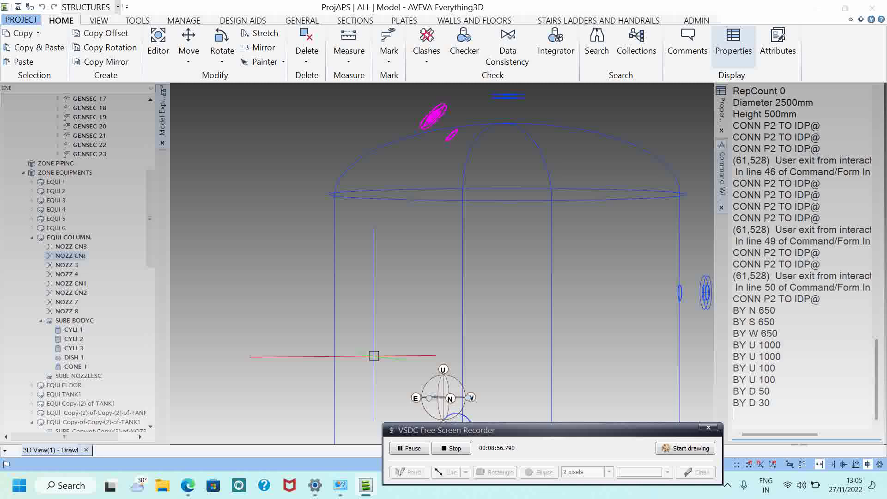
Switch the model back to shaded display and show the whole column with its surrounding equipment from above
key(F8)
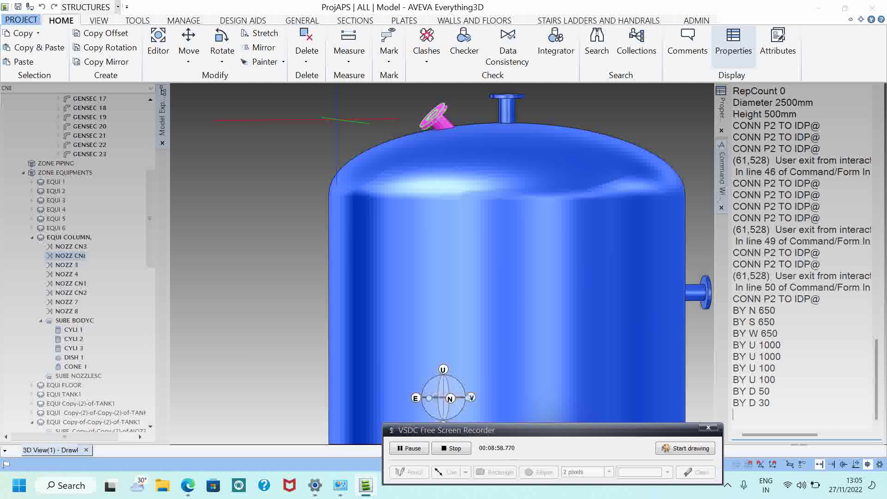
scroll(511, 279, down, 5)
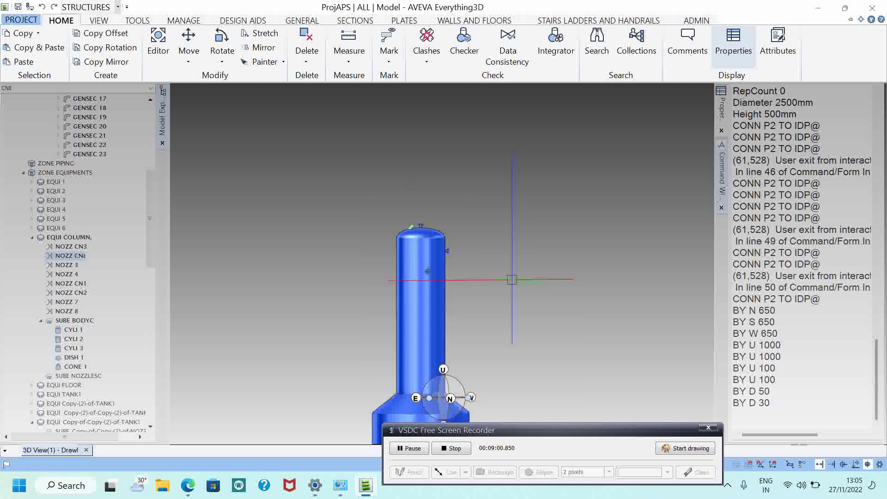
scroll(512, 279, down, 5)
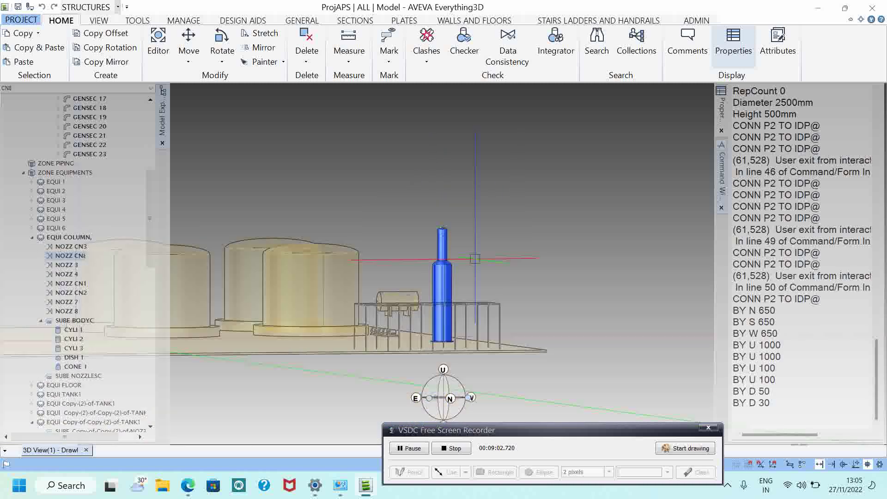
scroll(475, 259, up, 2)
middle_drag(434, 294, 702, 314)
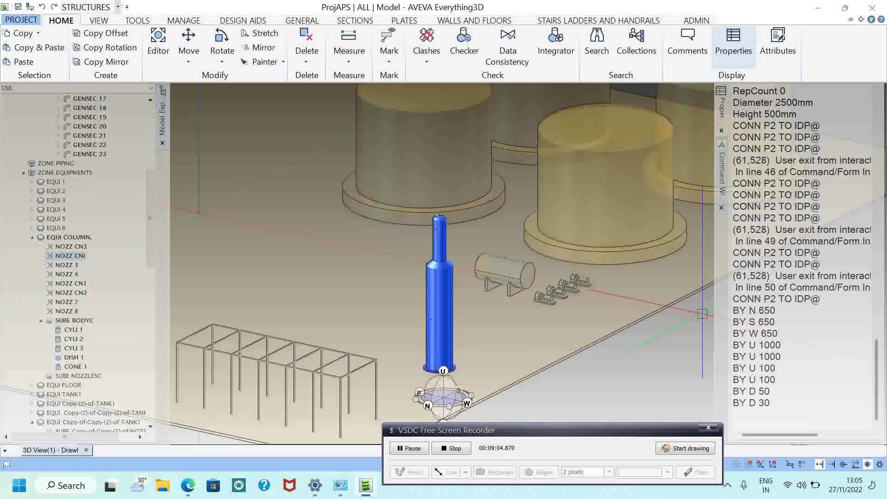
scroll(702, 314, up, 3)
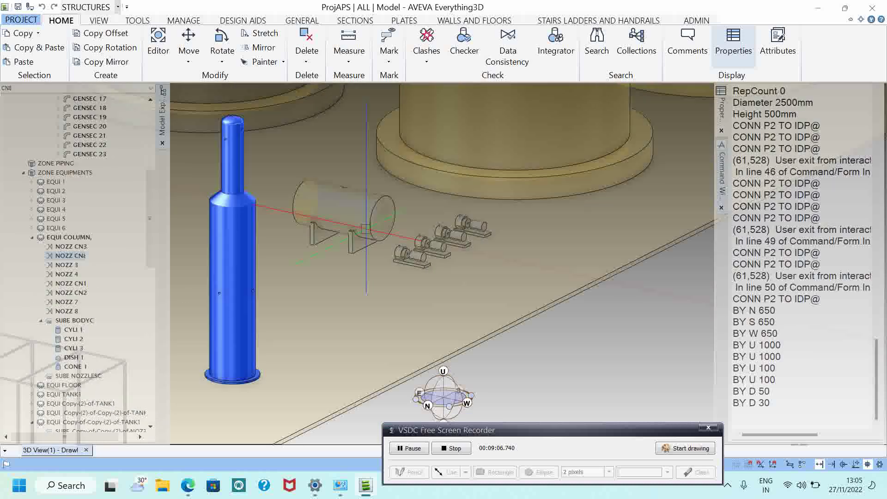
Examine the column, horizontal vessel, pumps and storage tanks up close and in an overall view of the plant
middle_drag(366, 229, 324, 288)
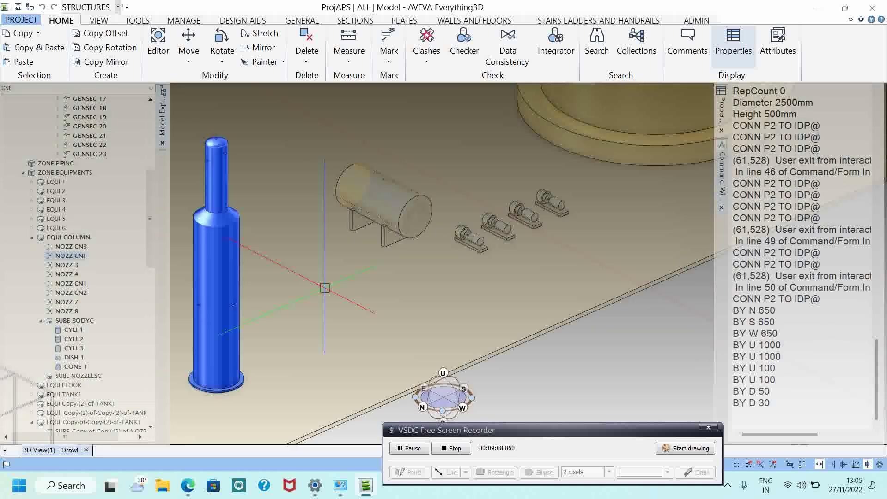
scroll(324, 288, down, 3)
scroll(325, 287, up, 5)
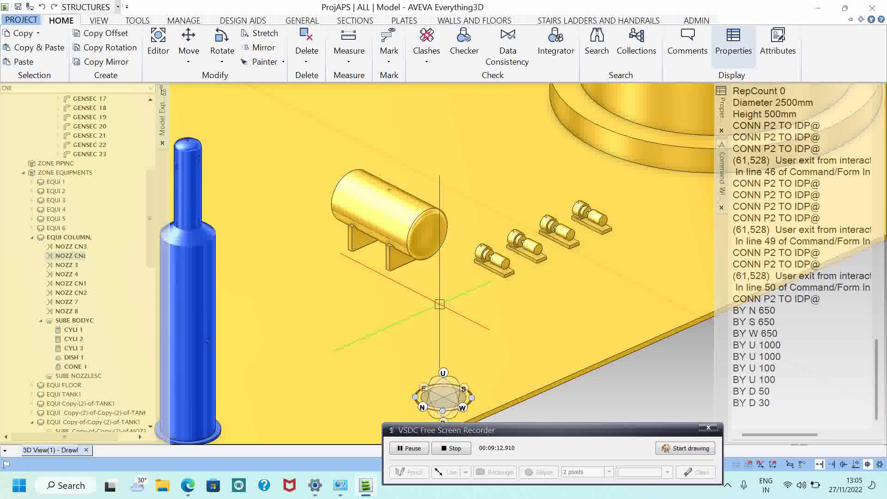
scroll(439, 304, up, 2)
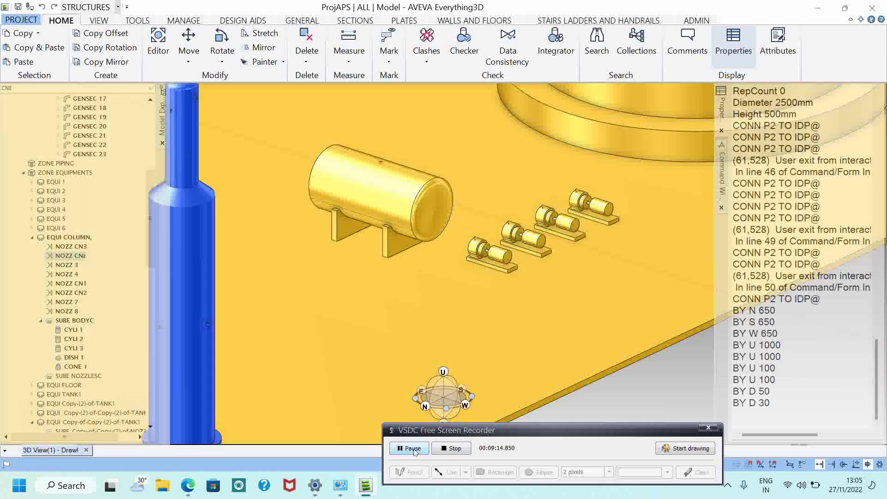
scroll(460, 249, down, 4)
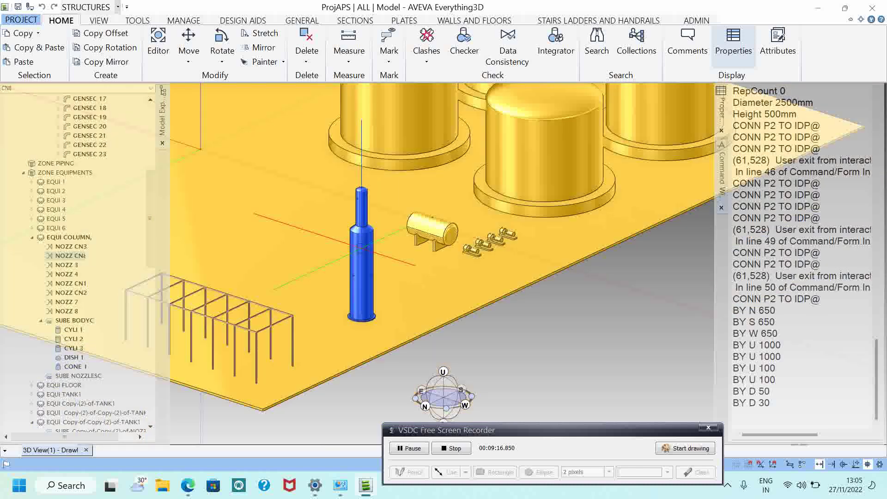
scroll(361, 248, down, 5)
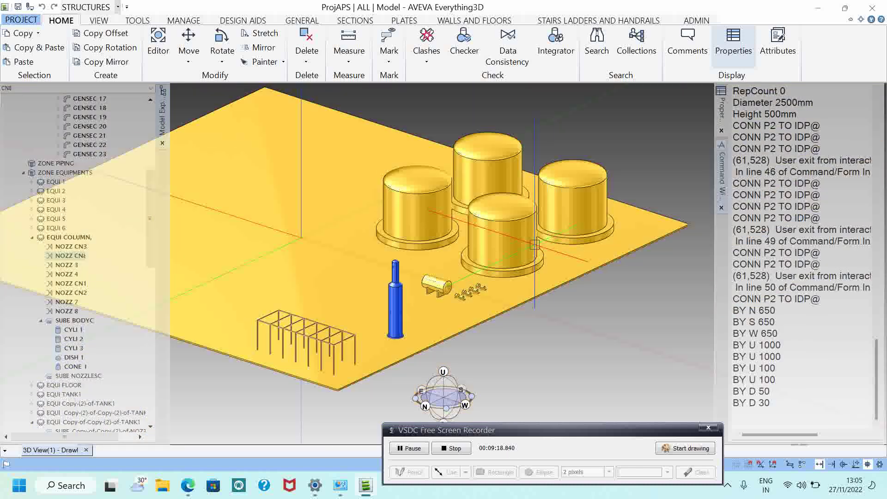
middle_drag(534, 245, 444, 238)
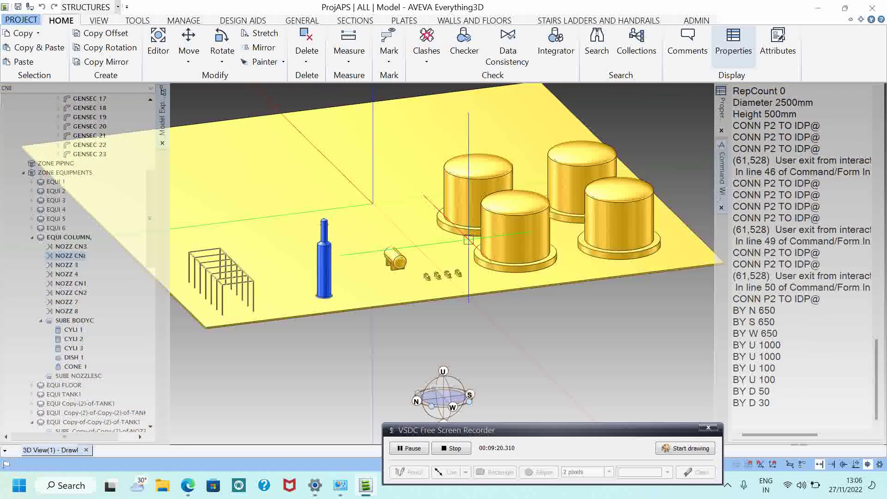
Select the front storage tank Copy-of-Copy-(2)-of-TANK1 and bring its body primitives into view in the model hierarchy
scroll(518, 226, up, 3)
click(518, 226)
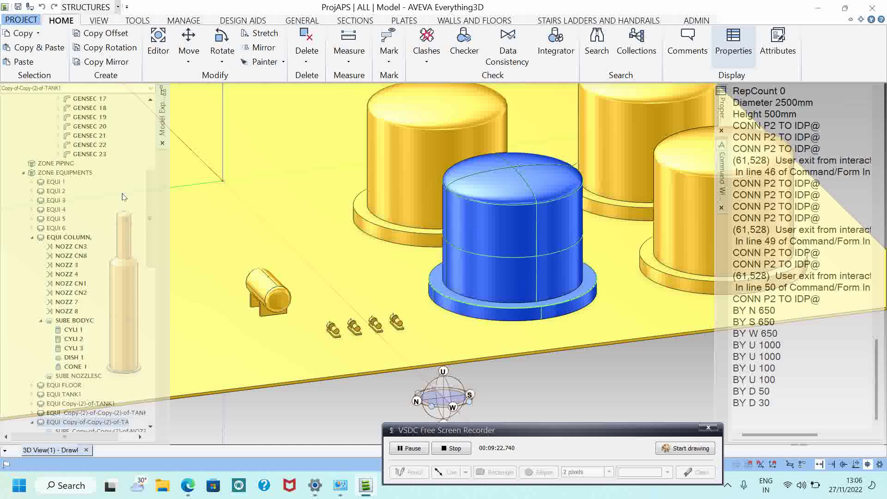
click(113, 424)
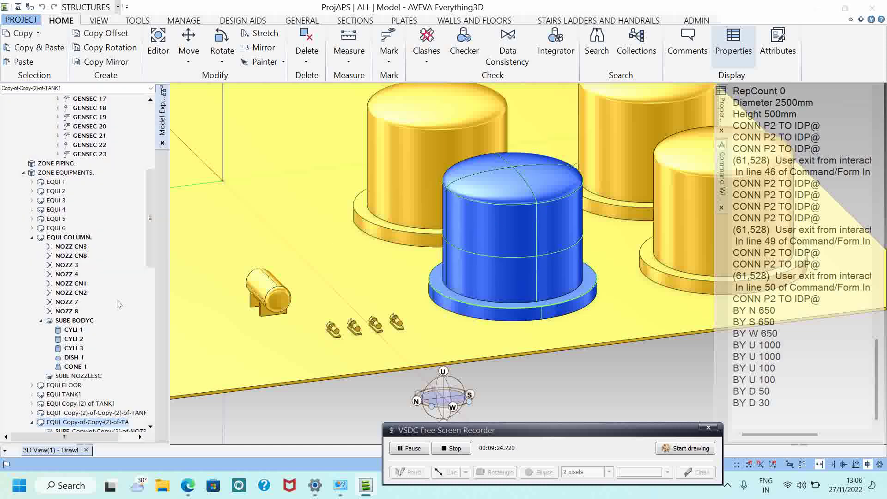
scroll(119, 306, down, 1)
scroll(119, 310, down, 1)
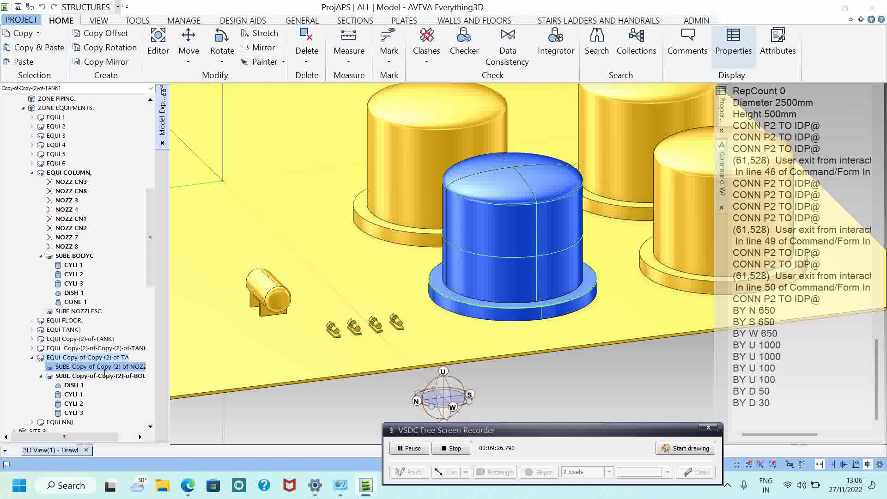
Check the tank body's primitives one by one and delete its upper shell cylinder CYLI 3
click(74, 386)
click(71, 395)
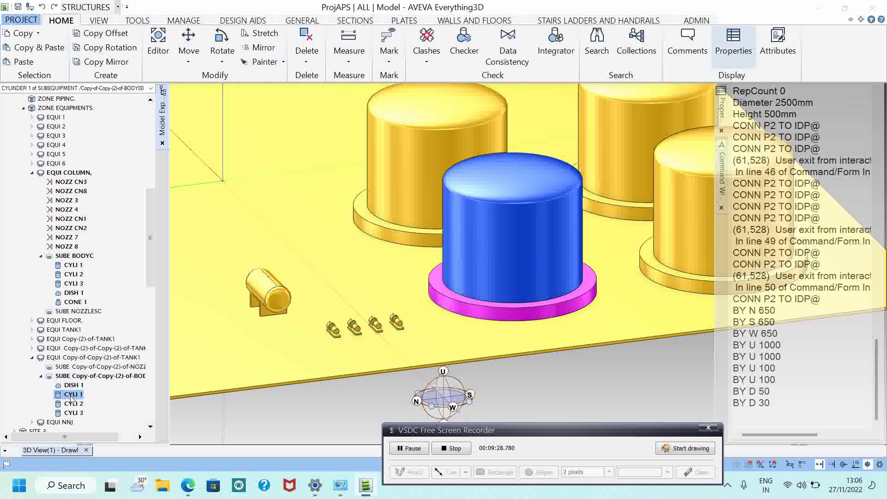
click(69, 404)
click(70, 413)
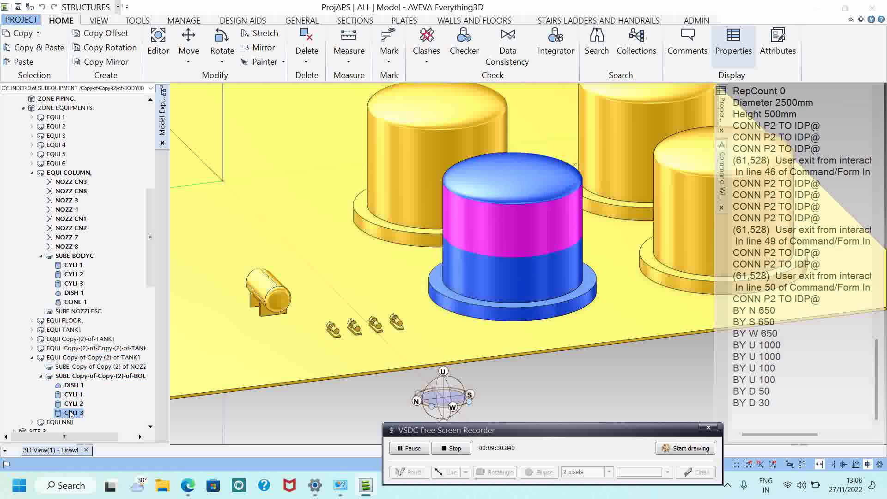
right_click(72, 412)
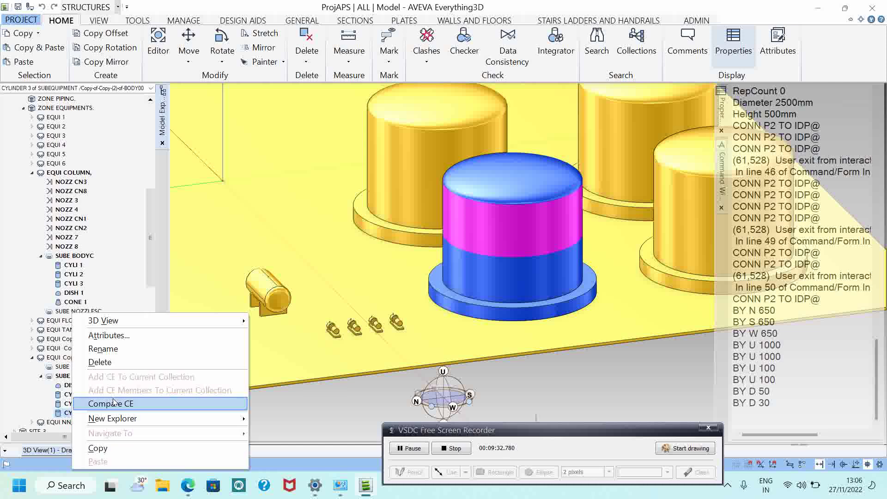
click(124, 363)
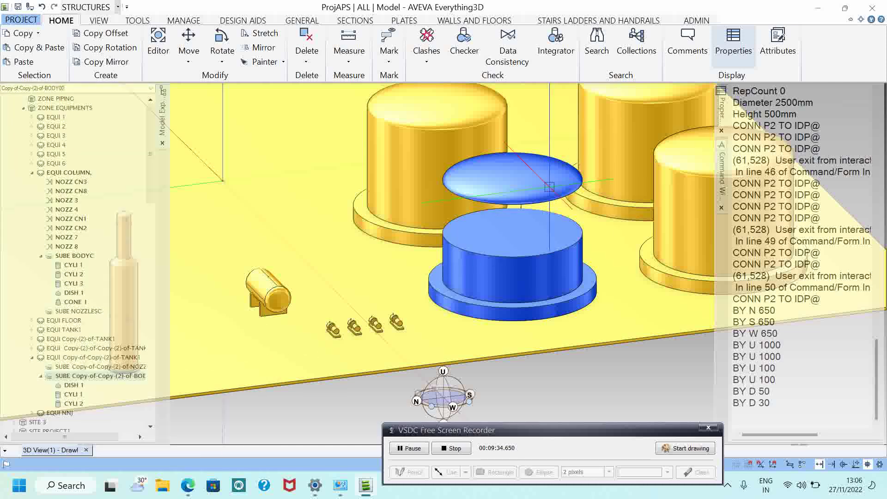
Query the attributes of the tank's base cylinder CYLI 1 and set its diameter to 1000 mm
click(86, 357)
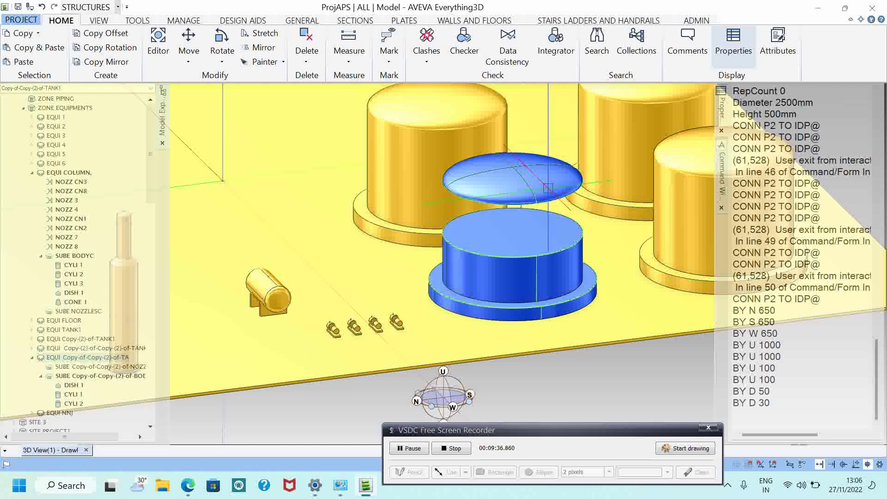
click(72, 385)
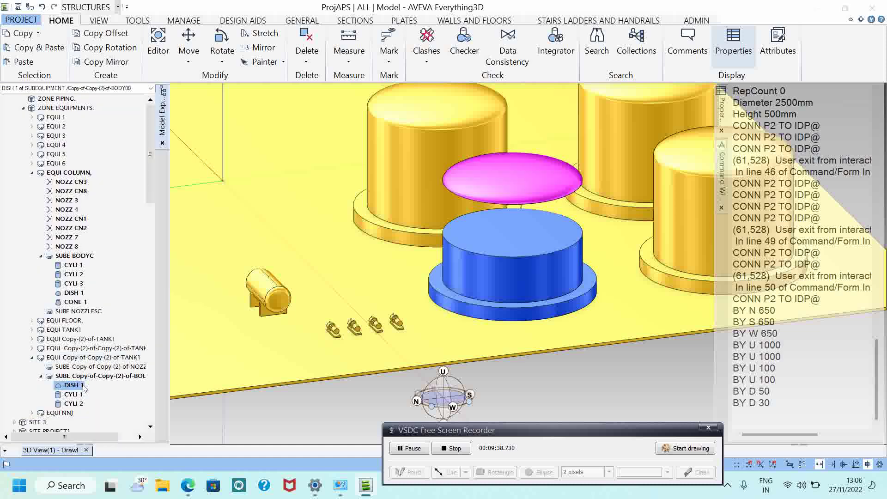
click(76, 405)
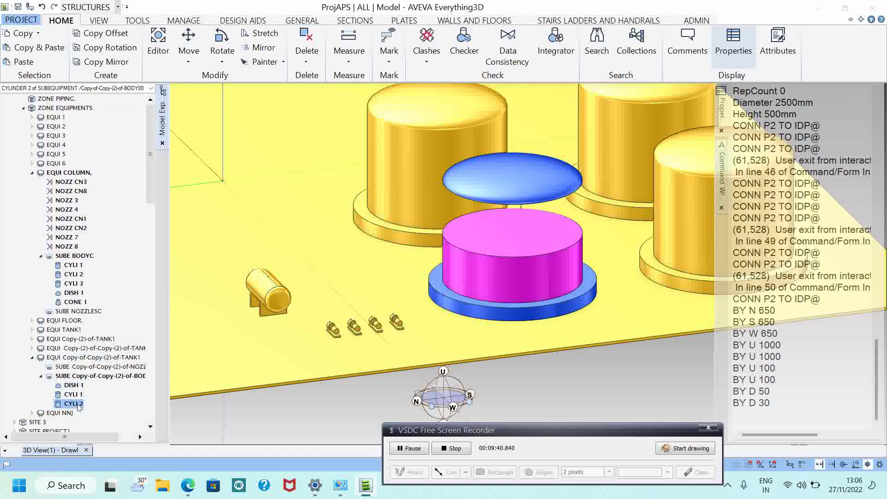
click(73, 394)
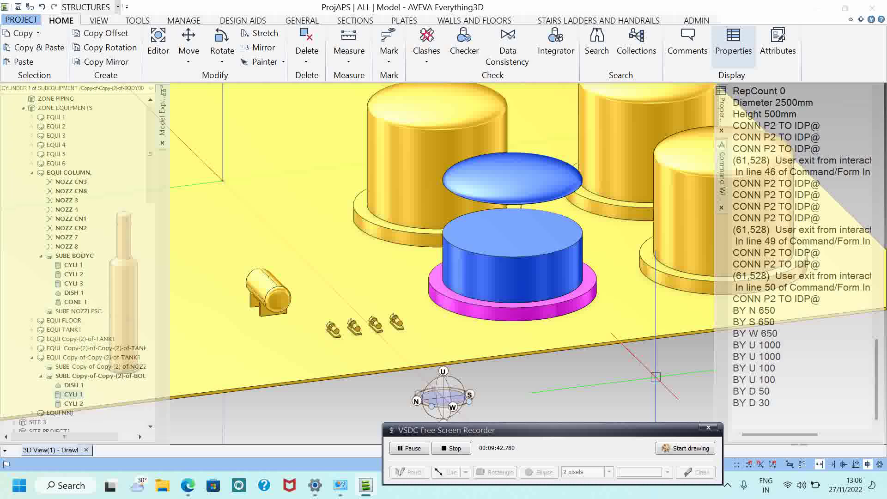
click(758, 417)
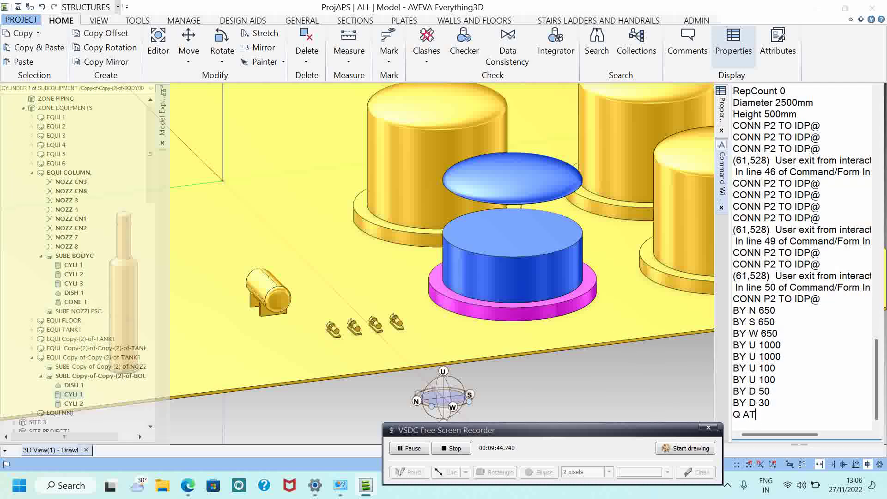
text(Q ATT)
key(Return)
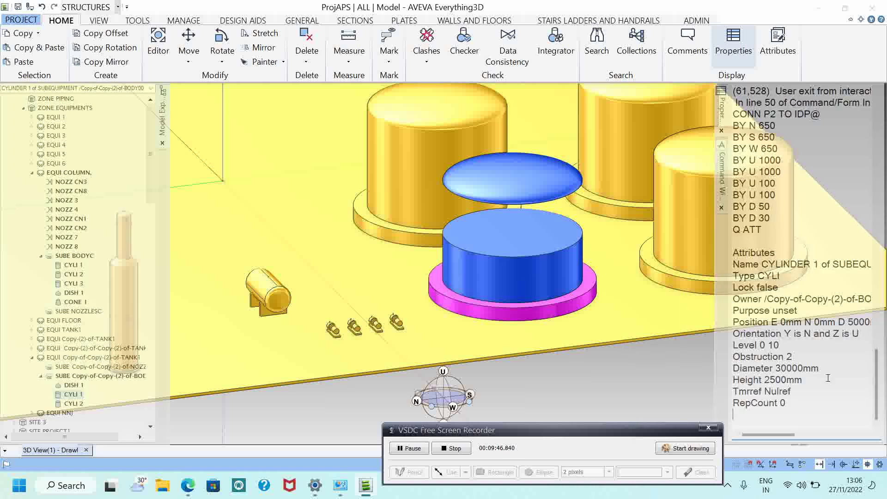
double_click(834, 369)
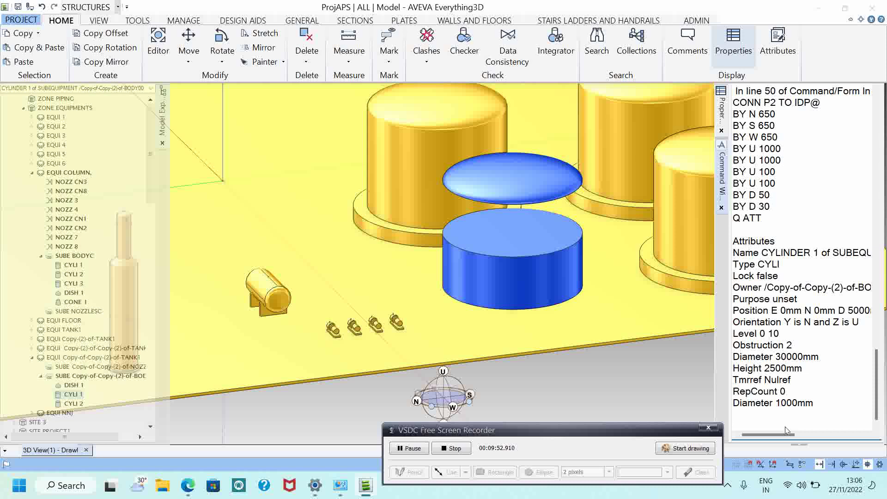
Set the diameter of the tank's remaining shell cylinder CYLI 2 to 9000 mm
click(549, 283)
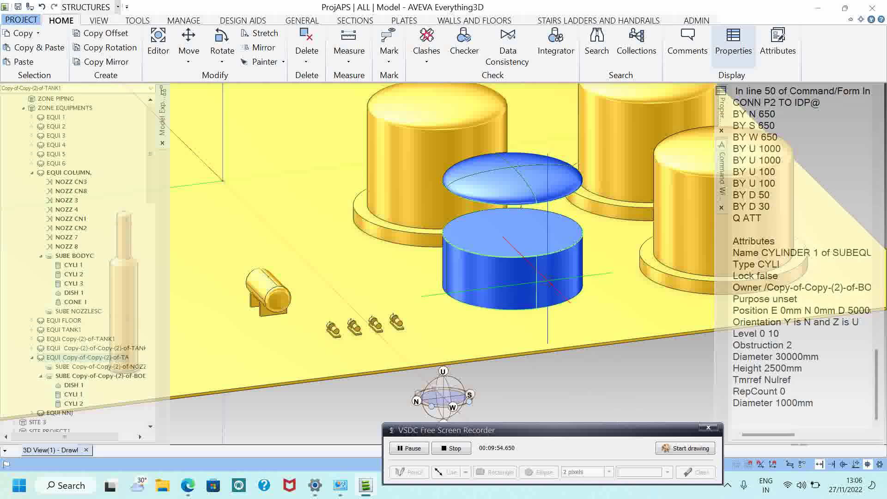
click(69, 403)
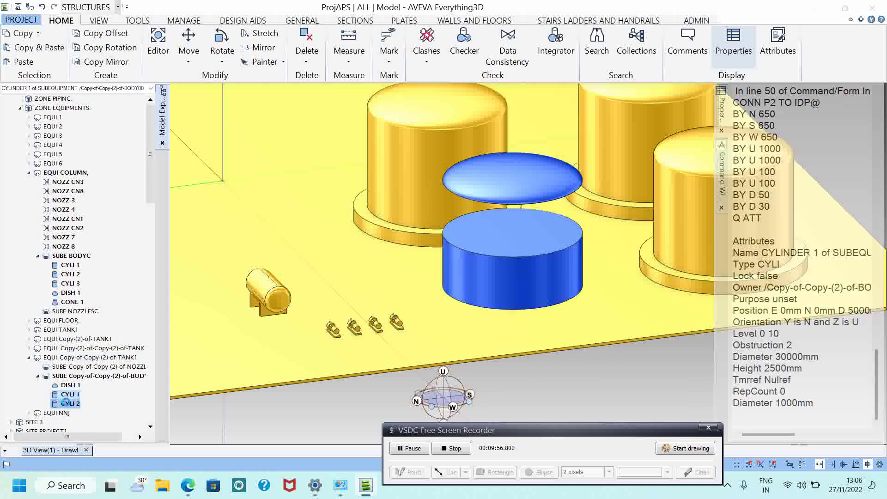
double_click(830, 401)
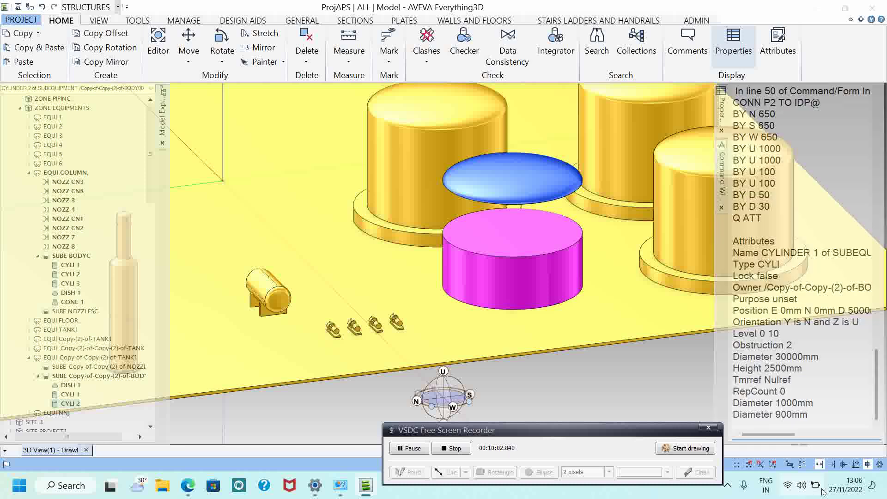
key(Return)
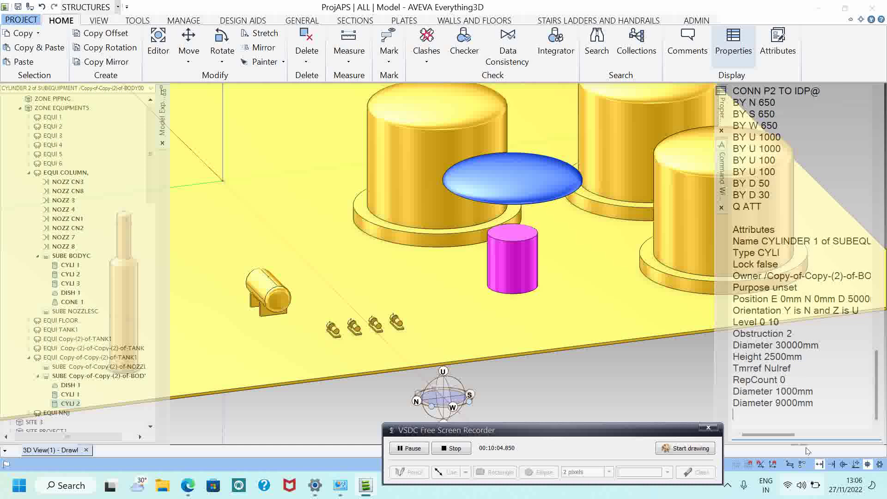
Set the diameter of the tank's base cylinder CYLI 1 to 10000 mm and save the work
scroll(527, 275, up, 3)
middle_drag(520, 255, 520, 217)
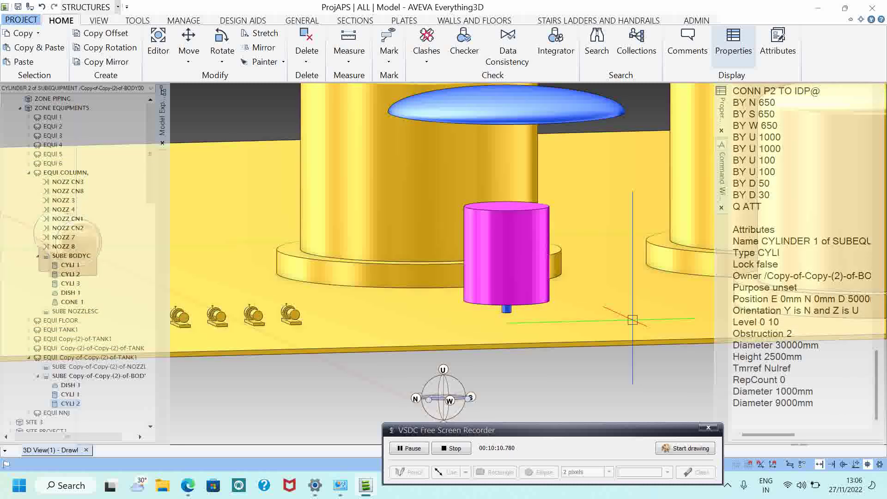
click(69, 395)
double_click(840, 393)
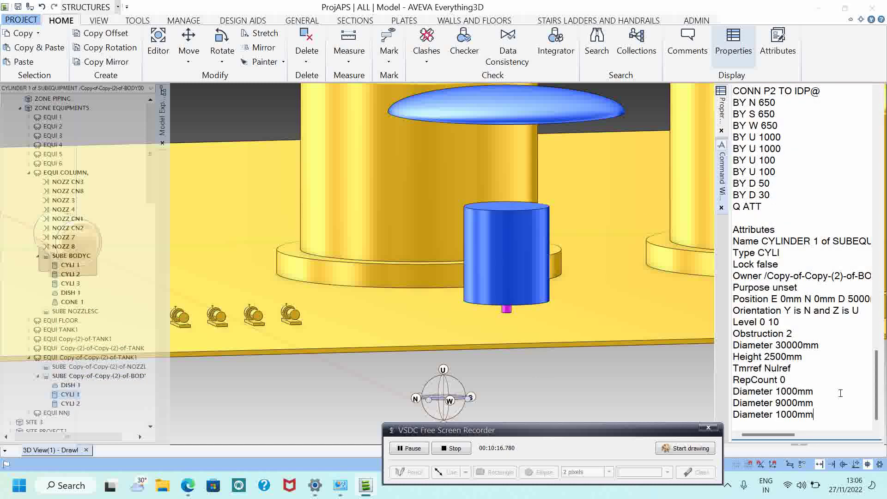
key(Return)
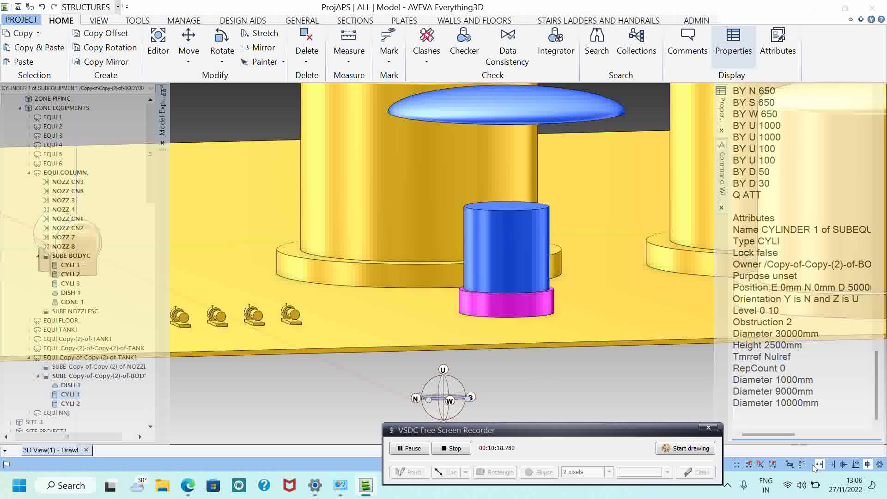
key(ctrl+s)
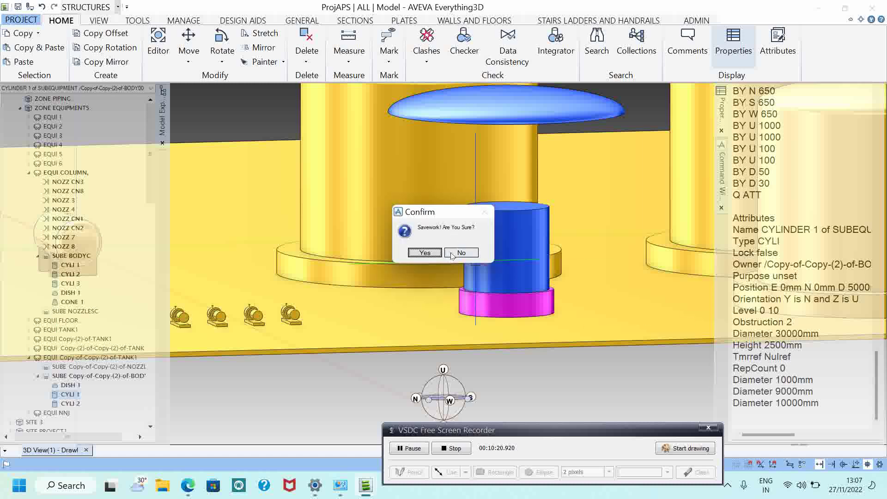
click(433, 253)
Set the diameter of the tank's top dish DISH 1 to 9000 mm
scroll(527, 234, down, 6)
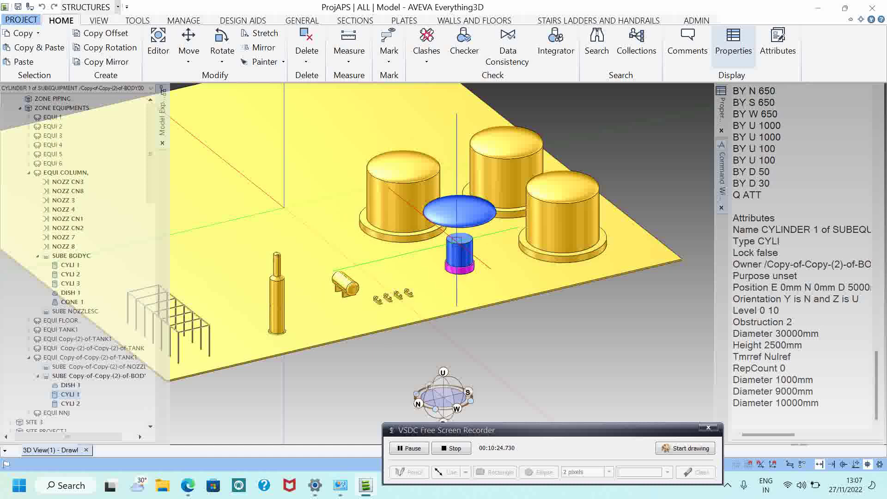
scroll(456, 241, up, 6)
click(469, 224)
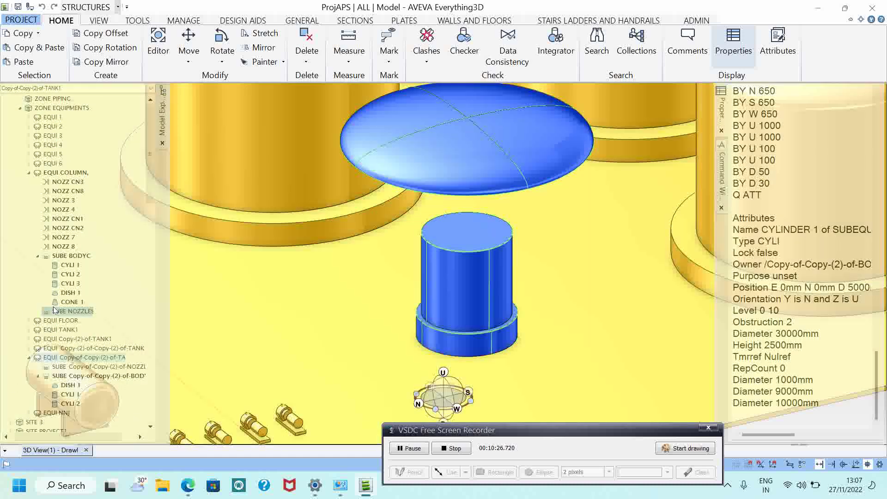
click(68, 385)
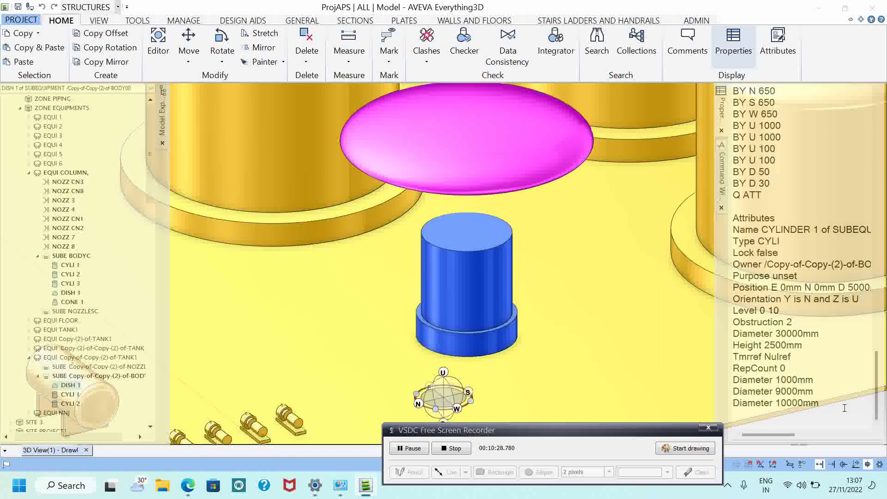
key(Return)
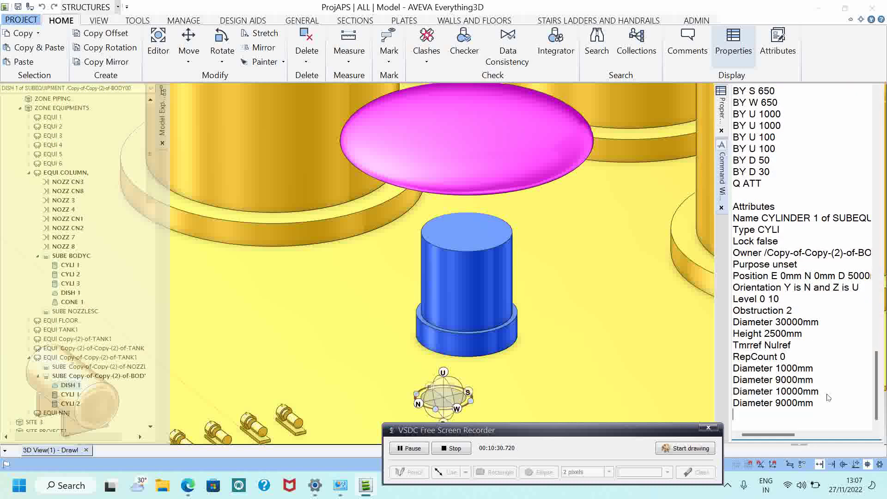
Measure the vertical distance between the top of the tank's shell cylinder CYLI 2 and the underside of DISH 1
middle_drag(446, 254, 446, 201)
scroll(446, 253, up, 4)
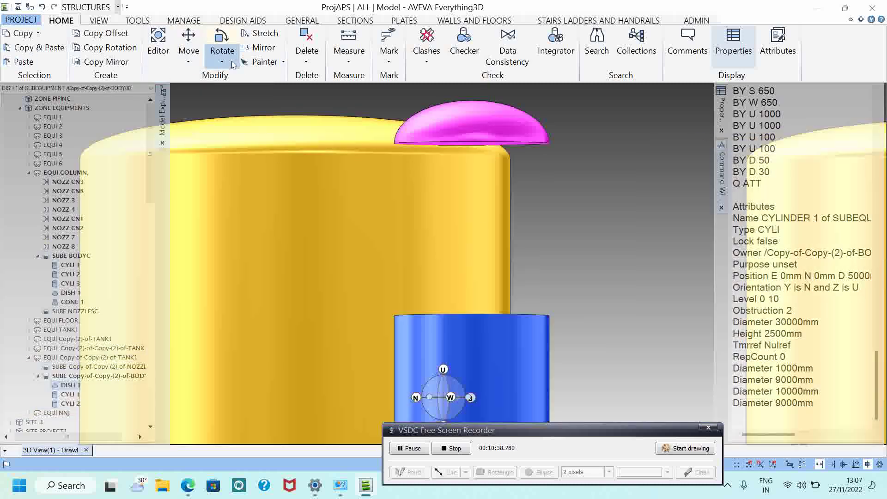
click(349, 53)
click(356, 80)
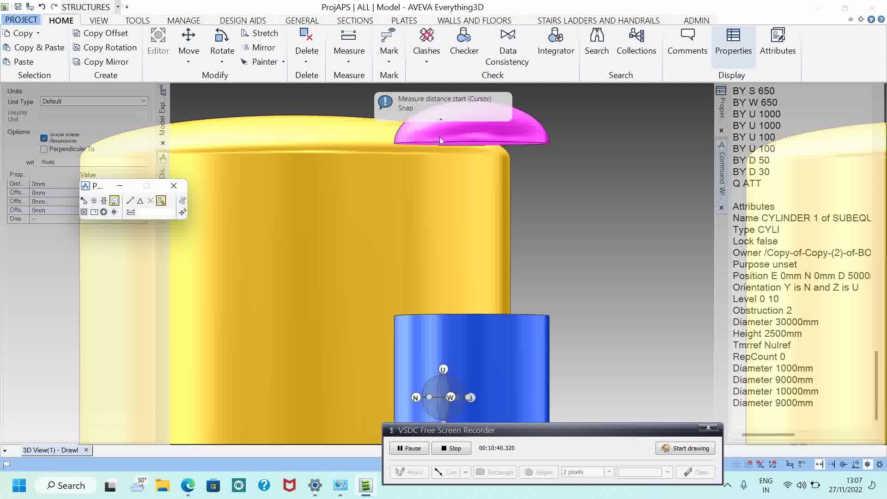
click(472, 141)
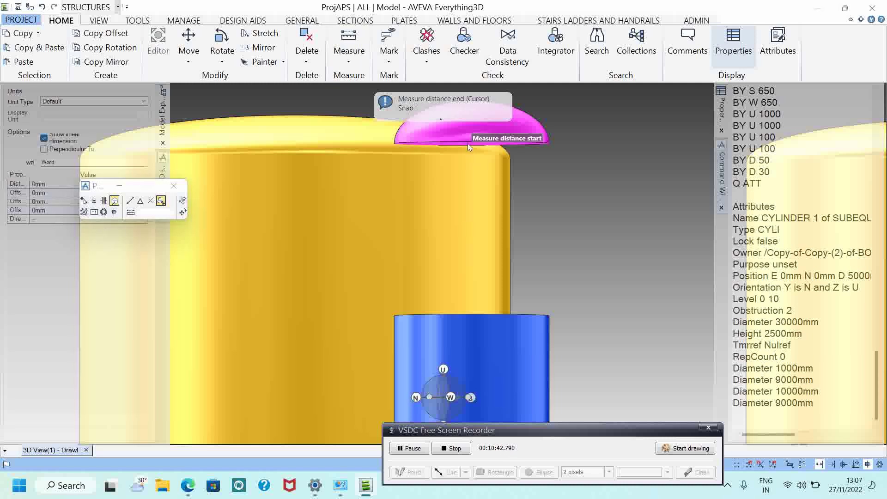
click(480, 298)
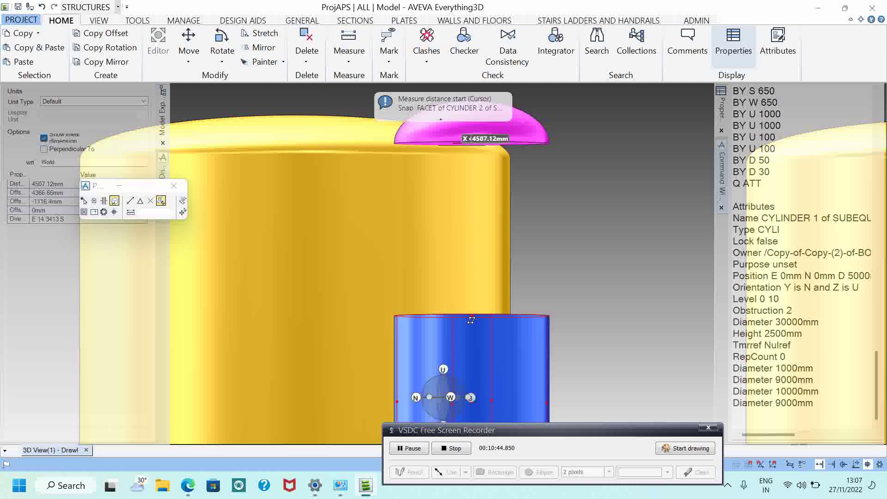
click(471, 316)
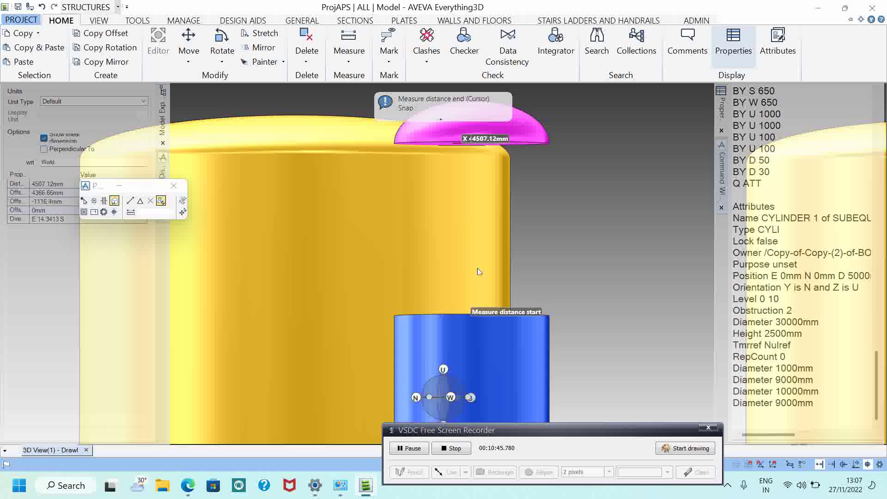
click(471, 144)
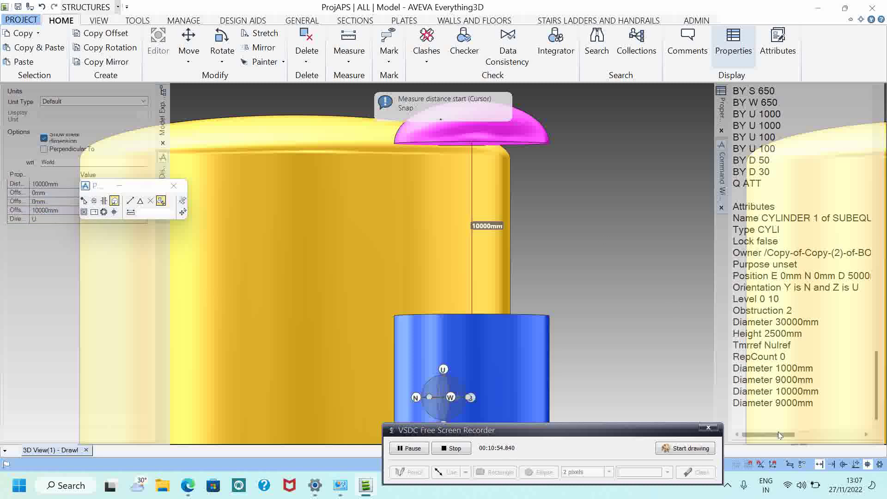
Move the tank's DISH 1 down by 10000 mm and save the work
click(792, 427)
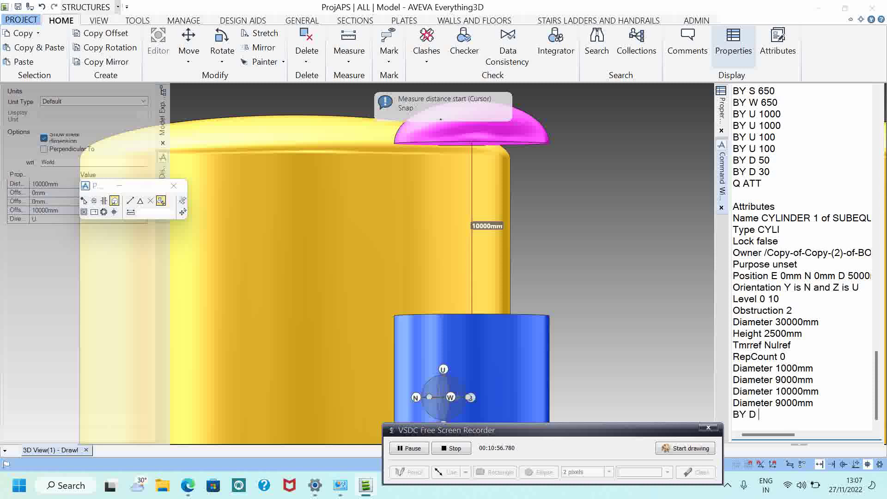
key(Return)
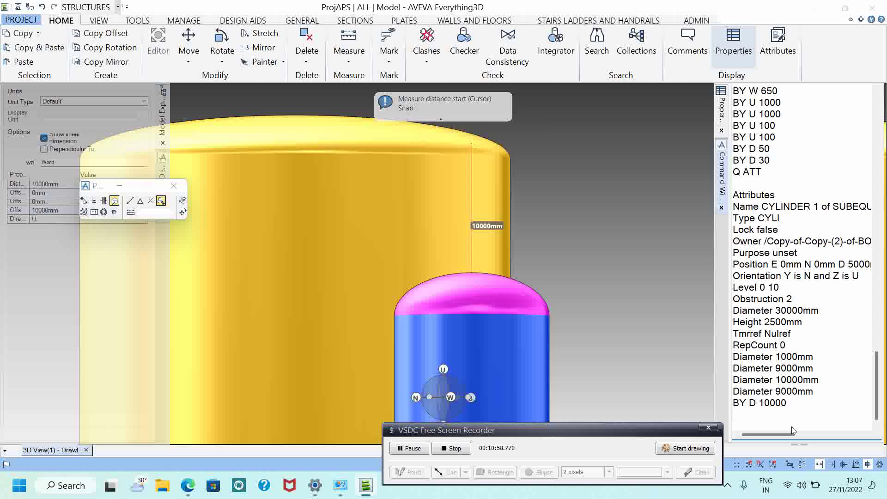
key(ctrl+s)
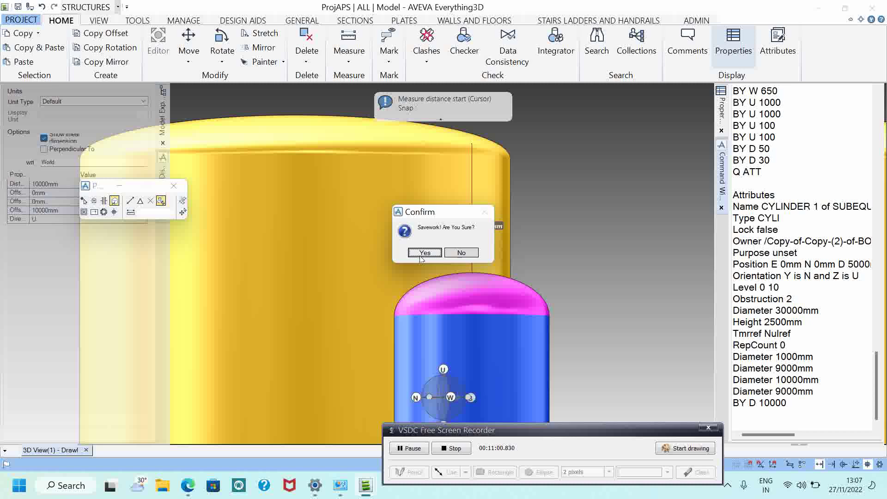
click(423, 253)
Try to move the small tank's DISH 1 down by 15000 mm with a BY D command
scroll(440, 308, down, 5)
middle_drag(458, 308, 458, 370)
scroll(458, 307, up, 5)
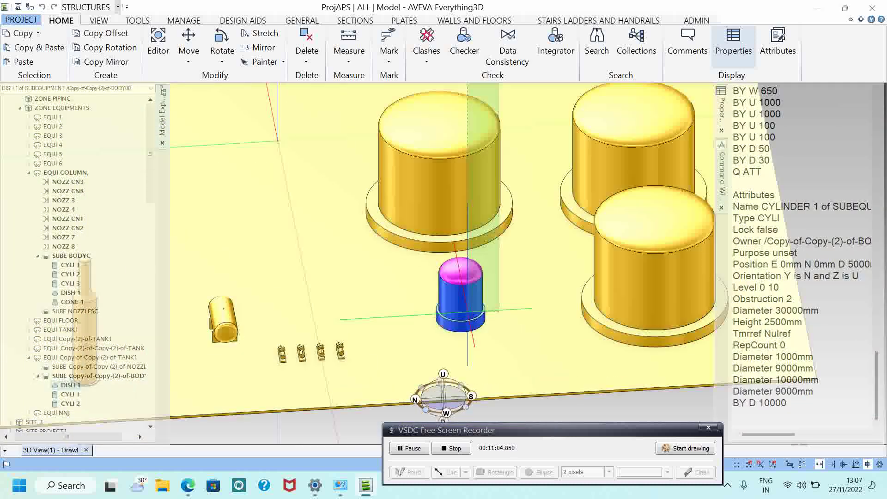
mouse_move(464, 286)
middle_down()
mouse_move(450, 258)
mouse_move(482, 263)
mouse_move(465, 299)
middle_up()
scroll(448, 283, down, 4)
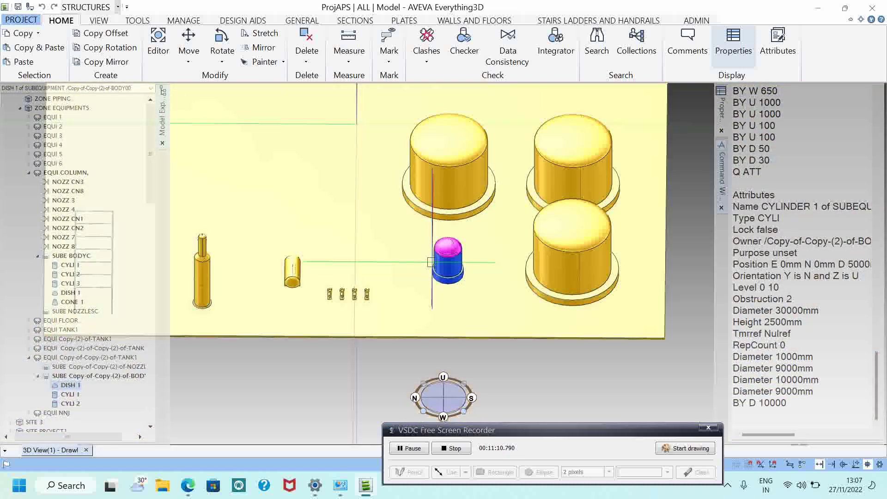
middle_drag(449, 256, 461, 227)
scroll(459, 245, up, 5)
click(419, 310)
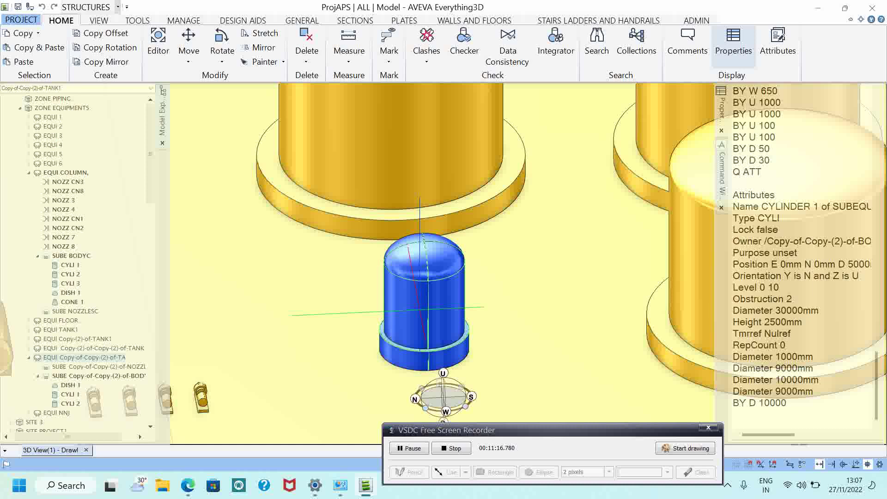
click(65, 386)
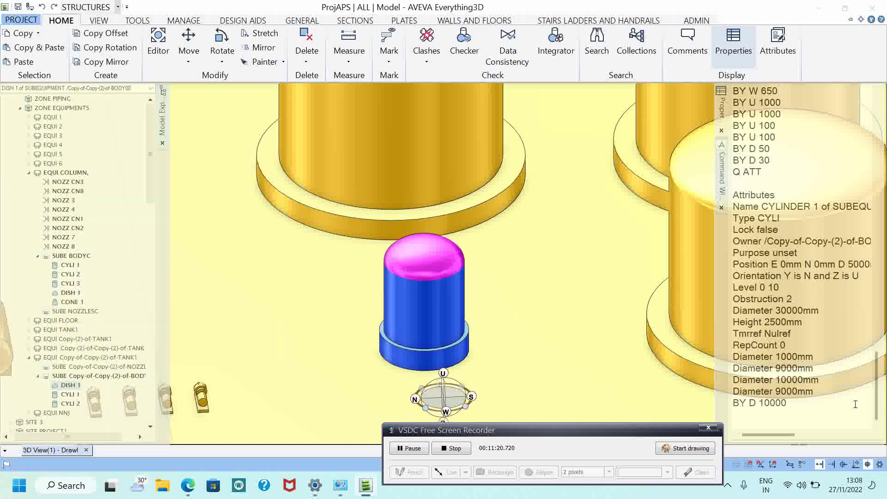
click(807, 400)
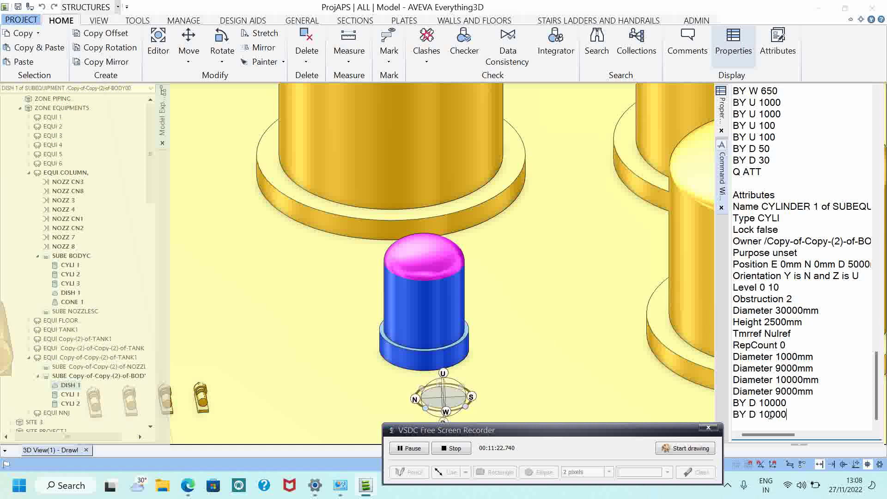
key(Return)
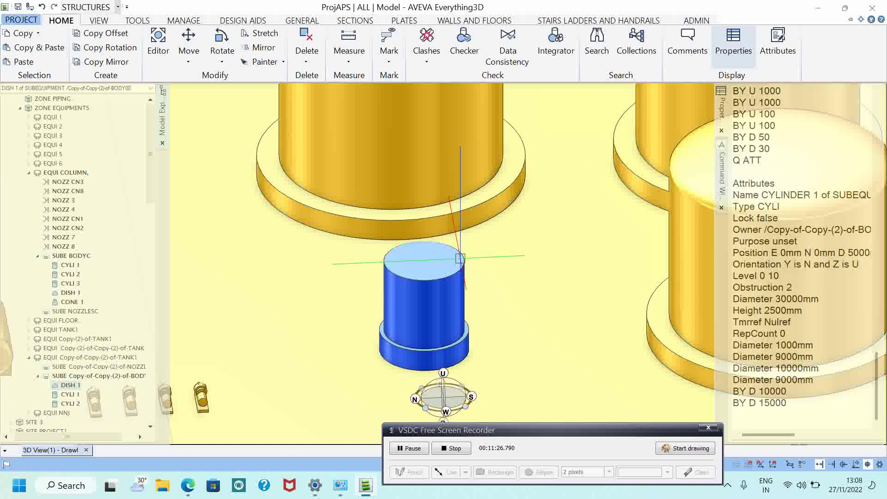
Try to move the small tank's base cylinder CYLI 1 down by 16000 mm
scroll(459, 261, down, 5)
scroll(425, 313, up, 1)
scroll(425, 314, up, 5)
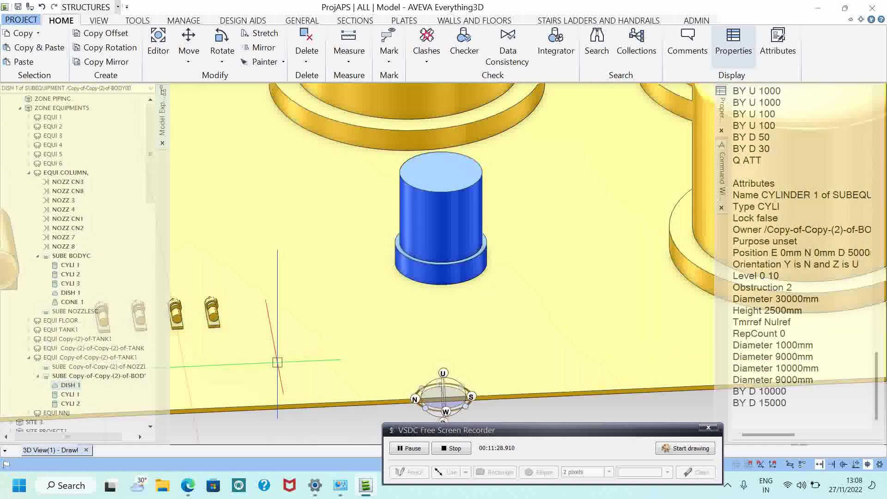
click(64, 397)
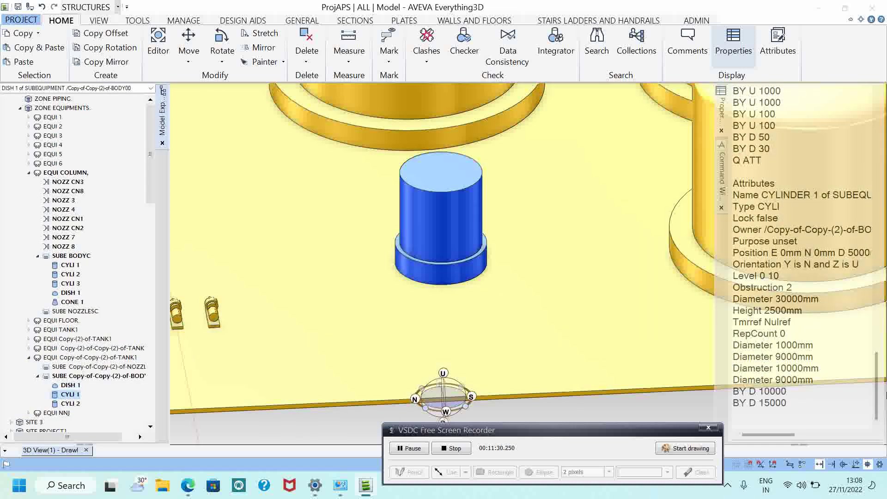
click(808, 404)
key(Up)
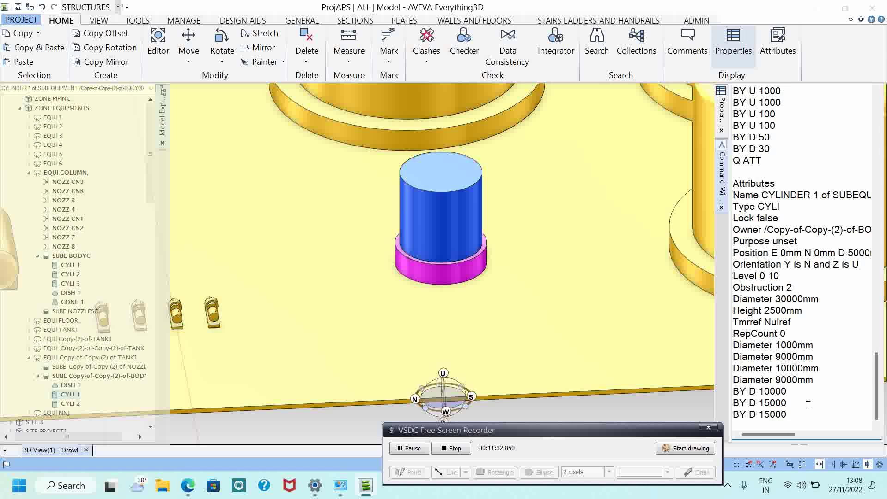
click(770, 418)
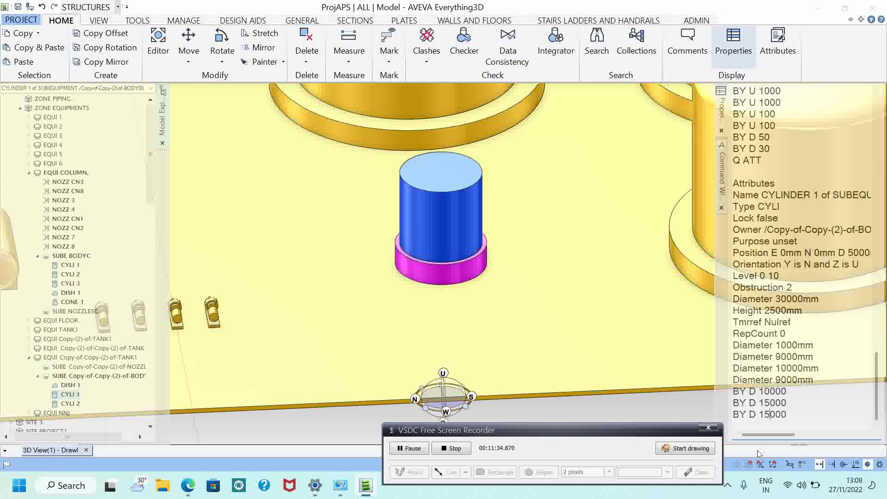
key(BackSpace)
text(6)
key(Return)
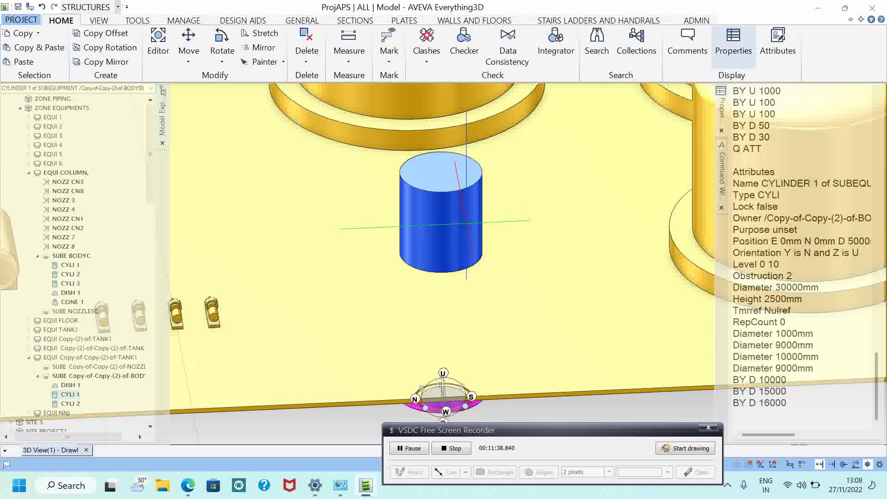
Try to move the small tank's shell cylinder CYLI 2 down by 15000 mm
click(83, 357)
click(71, 395)
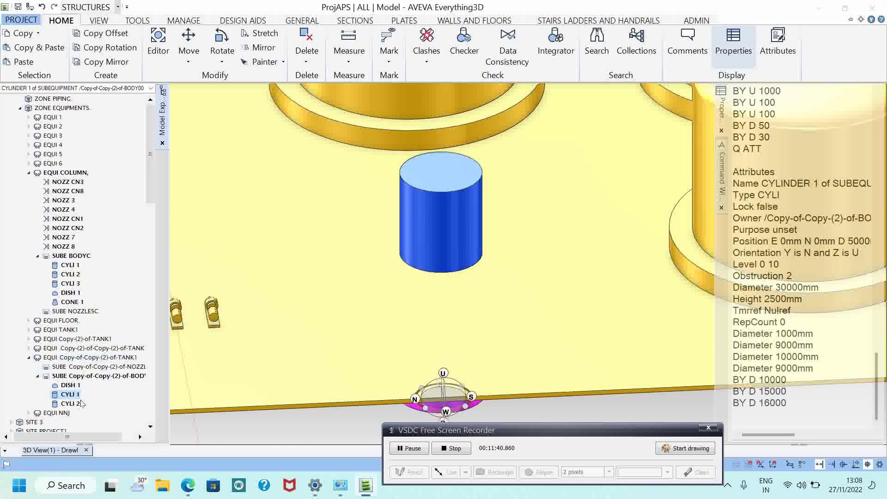
click(79, 404)
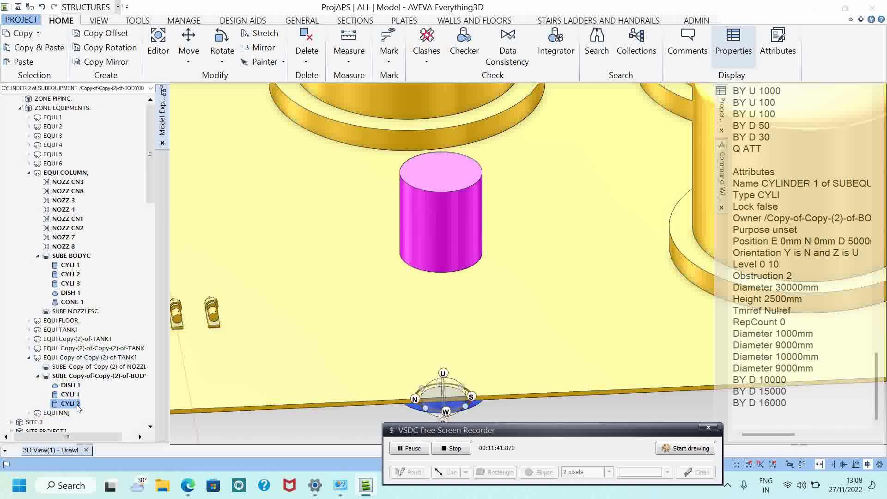
click(803, 396)
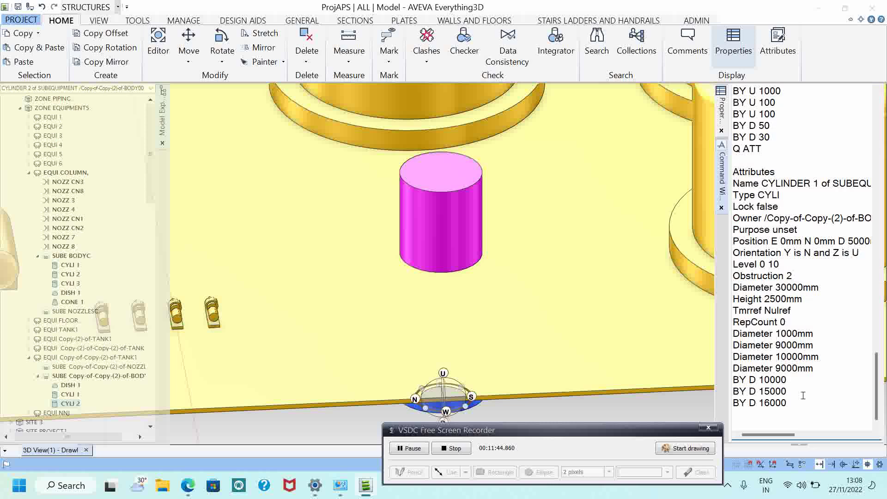
key(Return)
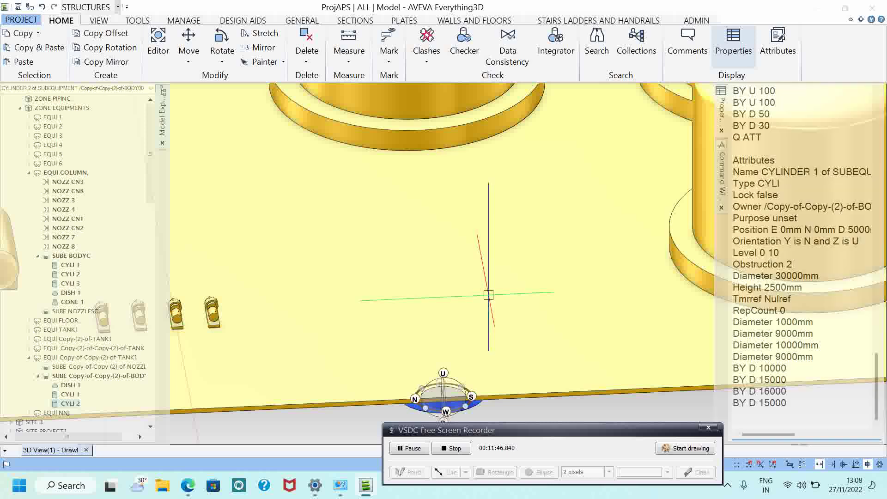
Undo the last downward moves of the small tank's dish and both cylinders
scroll(442, 306, down, 3)
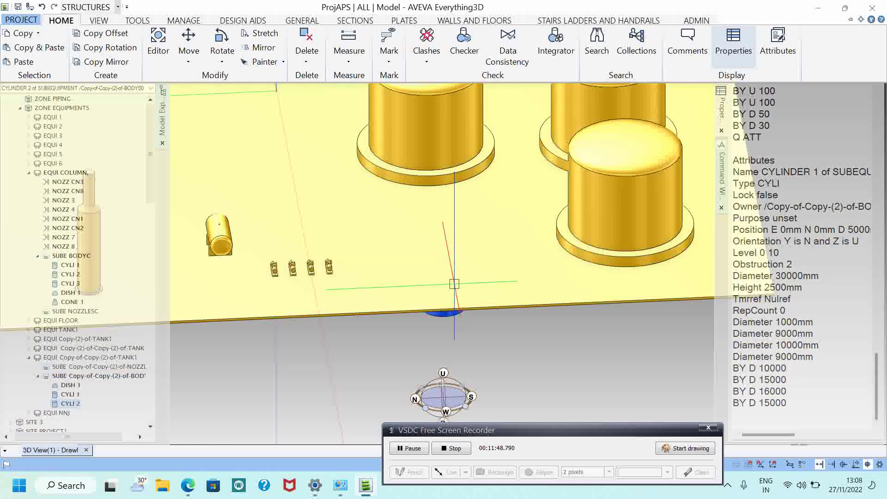
middle_drag(453, 282, 462, 233)
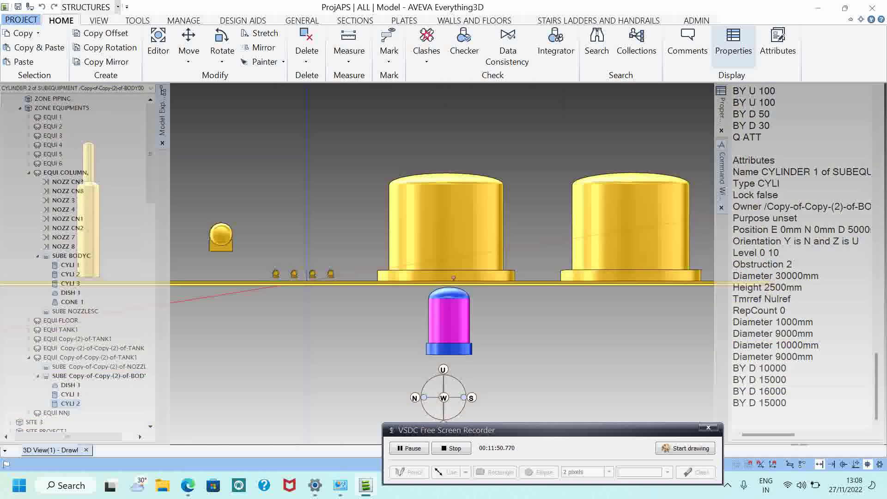
shift+middle_drag(306, 279, 306, 265)
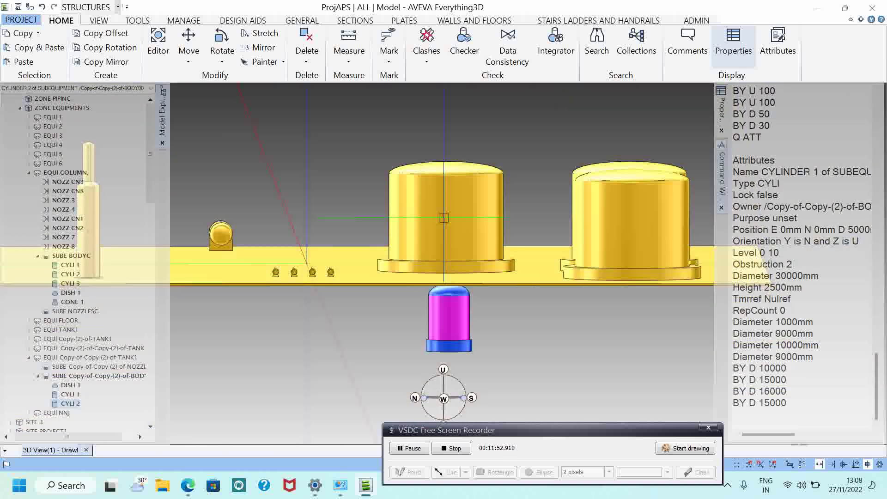
key(ctrl+z)
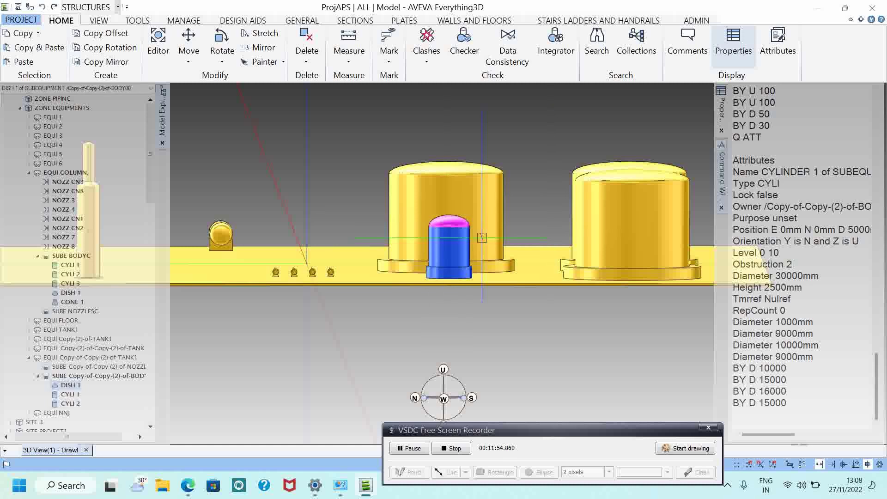
Clear the command history and query the attributes of the small tank's DISH 1 with Q ATT
scroll(482, 237, up, 4)
middle_drag(434, 235, 433, 266)
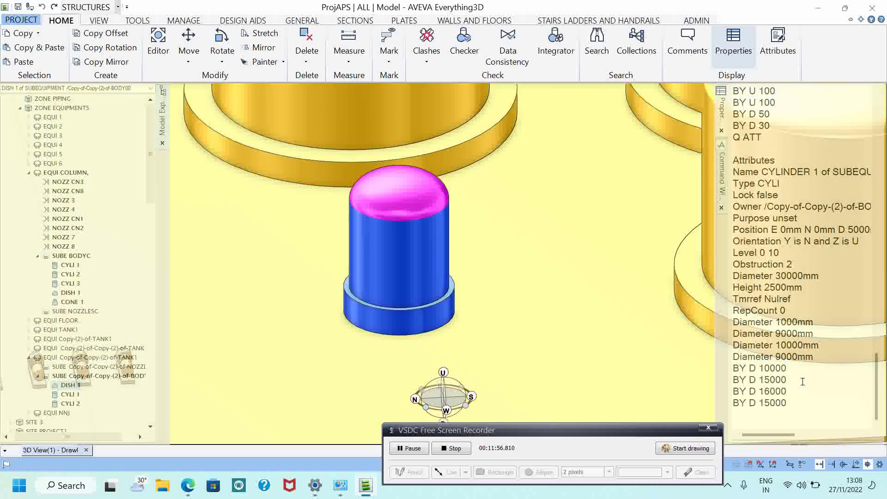
right_click(868, 392)
click(799, 384)
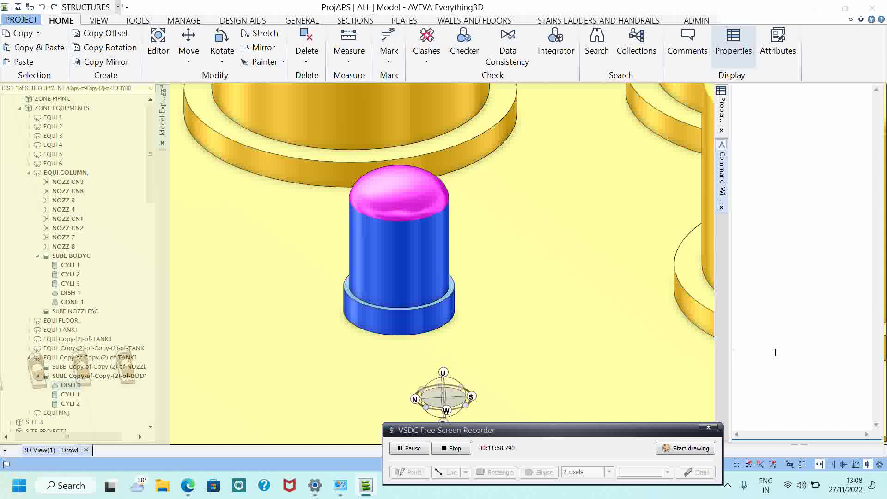
text(Q ATT)
key(Return)
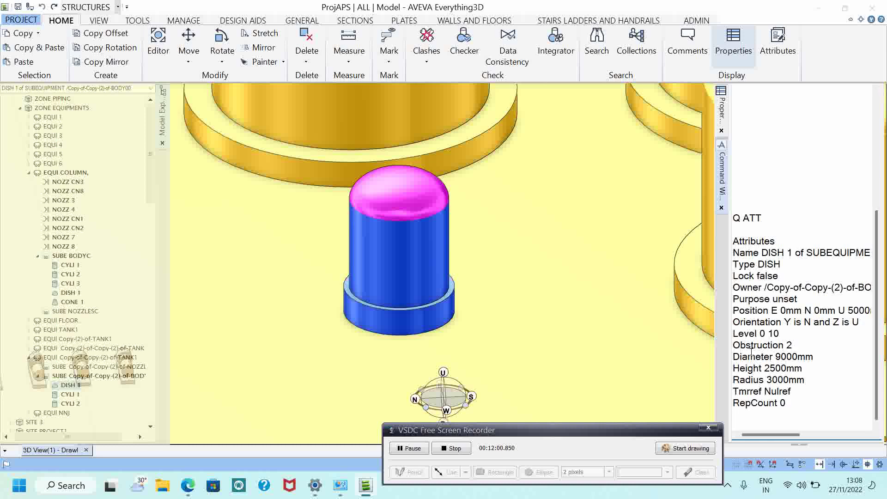
Set the diameter of the small tank's DISH 1 to 15000 mm
key(Return)
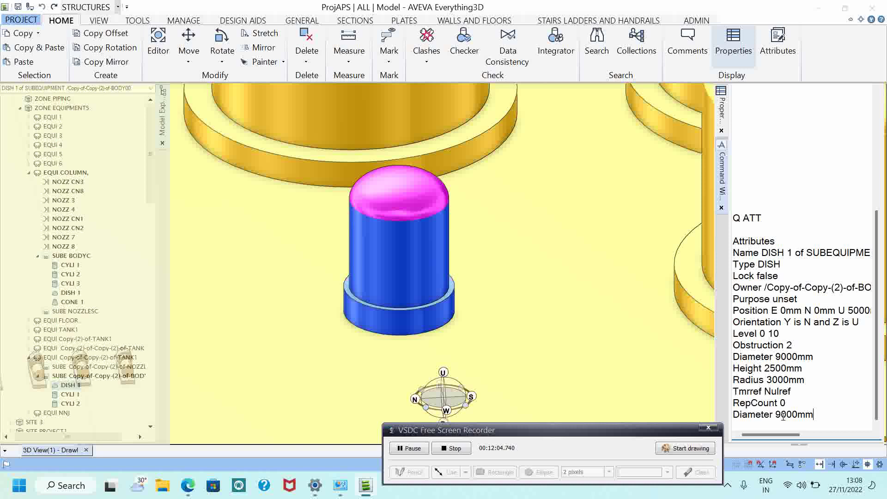
click(782, 414)
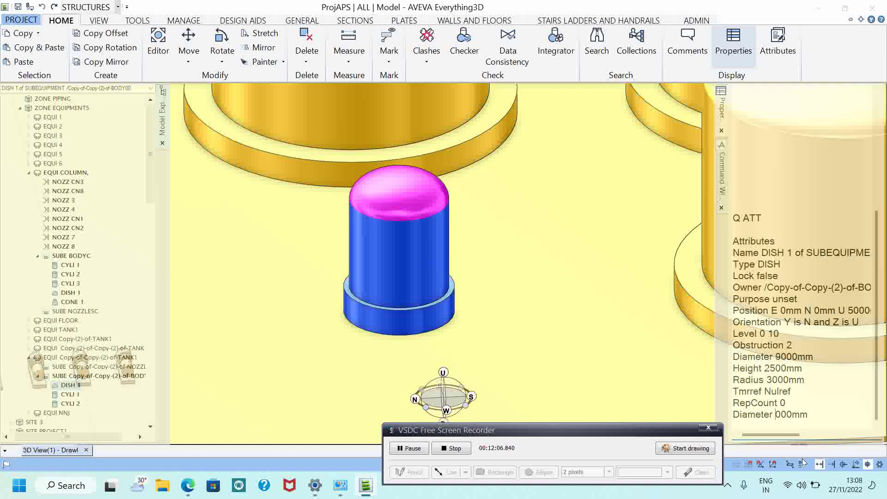
key(Return)
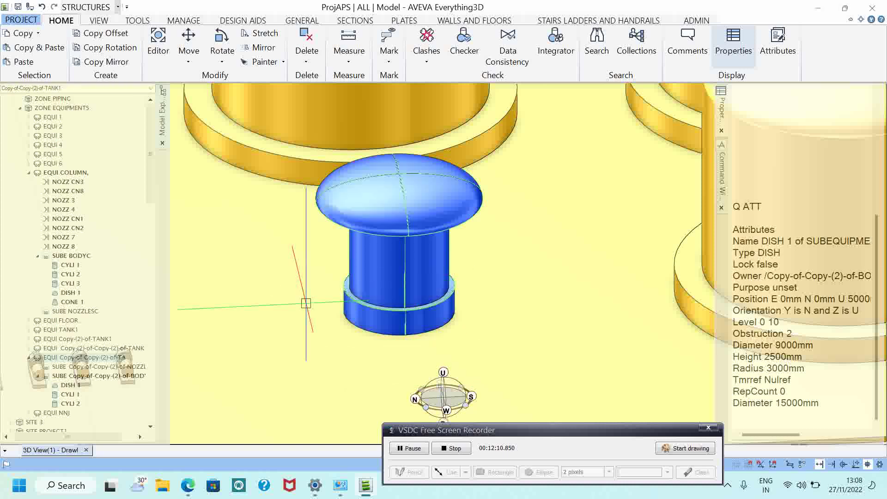
Set the diameter of the small tank's base cylinder CYLI 1 to 16000 mm
click(69, 394)
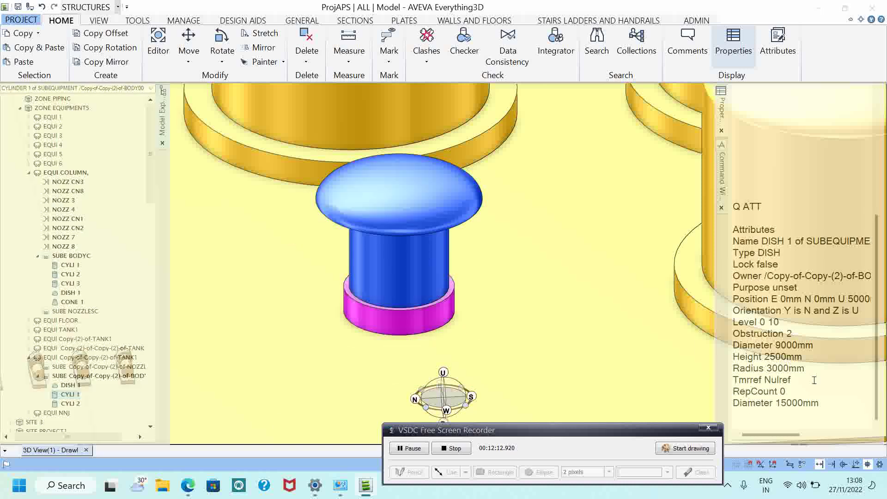
double_click(818, 400)
click(786, 417)
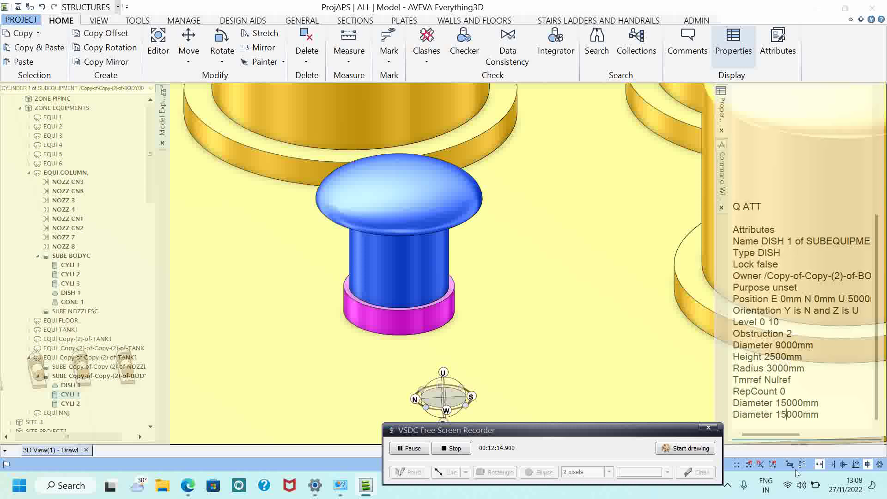
key(Return)
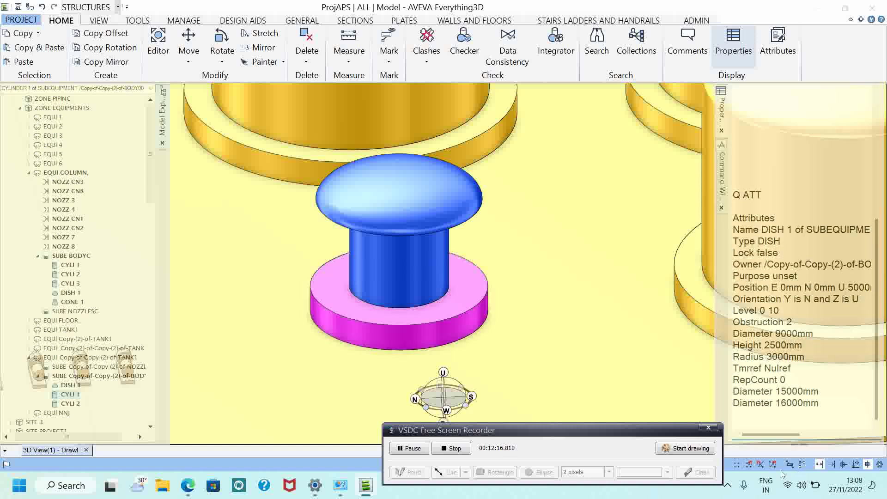
Set the diameter of the small tank's shell cylinder CYLI 2 to 15000 mm
click(418, 272)
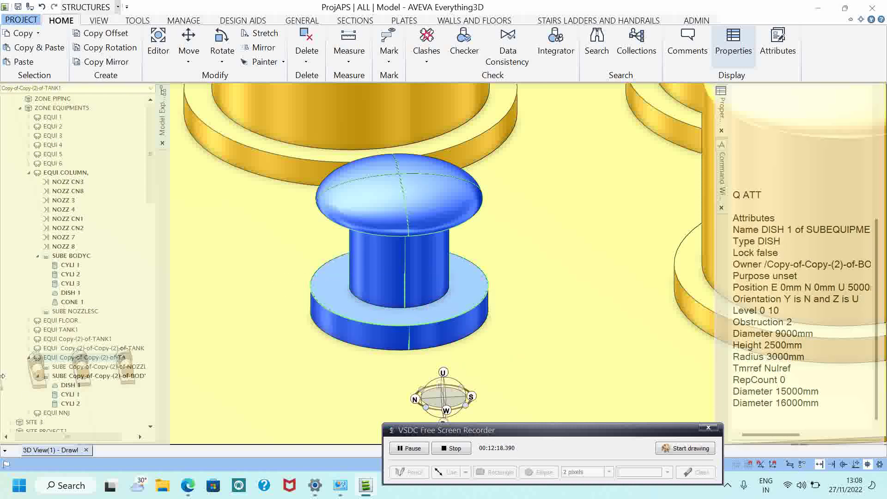
click(70, 403)
double_click(832, 388)
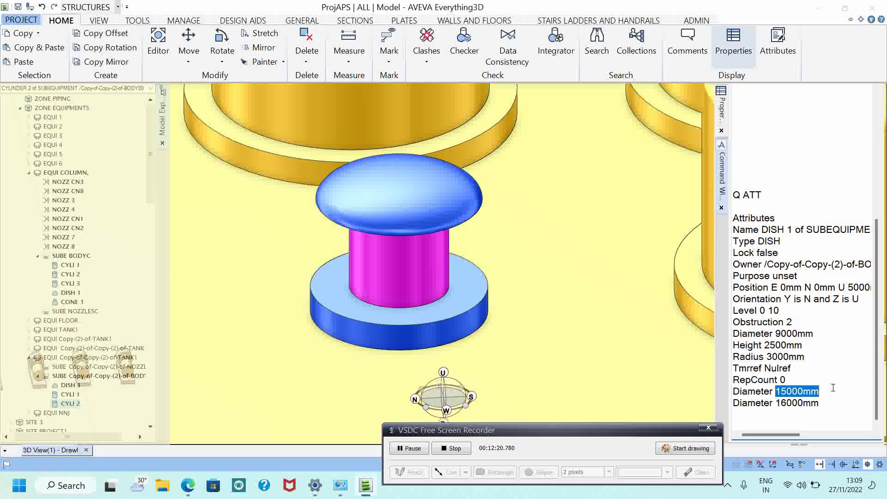
key(Return)
Save the work and confirm, checking the resized small tank between the two saves
key(ctrl+s)
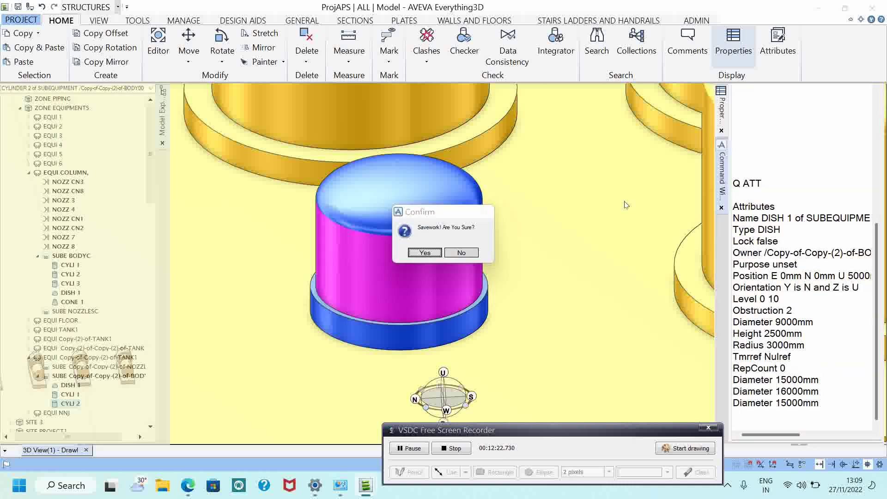
click(425, 253)
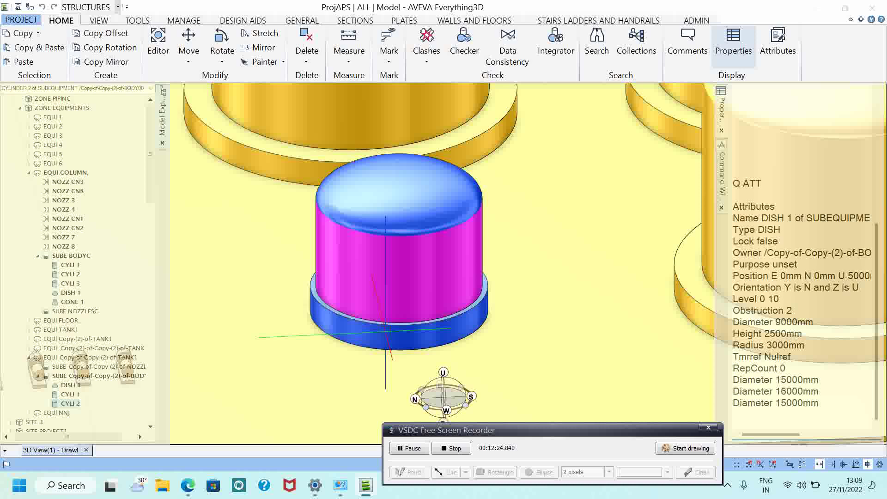
middle_drag(381, 290, 391, 271)
middle_click(403, 277)
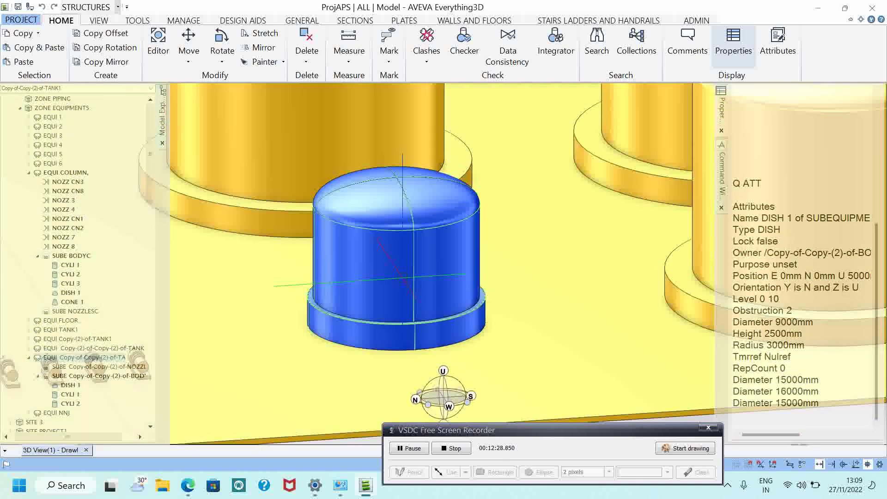
scroll(451, 318, down, 4)
key(ctrl+s)
click(424, 252)
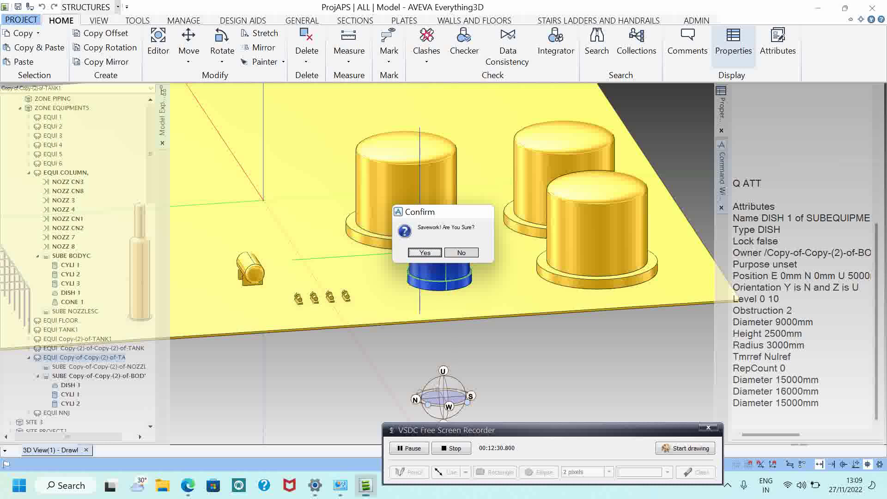
Delete the large tank equipment Copy-(2)-of-Copy-(2)-of-TANK1 directly behind the small tank
middle_drag(414, 170, 371, 161)
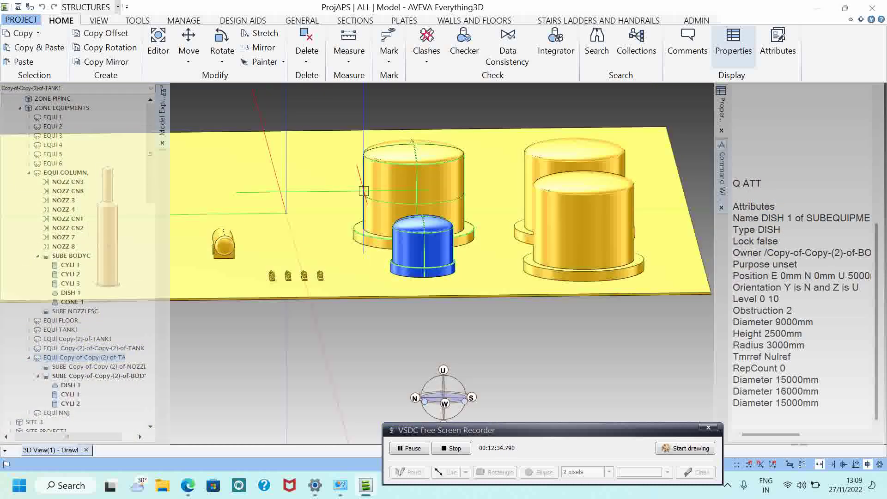
scroll(411, 247, down, 4)
middle_drag(412, 247, 455, 270)
scroll(524, 276, up, 4)
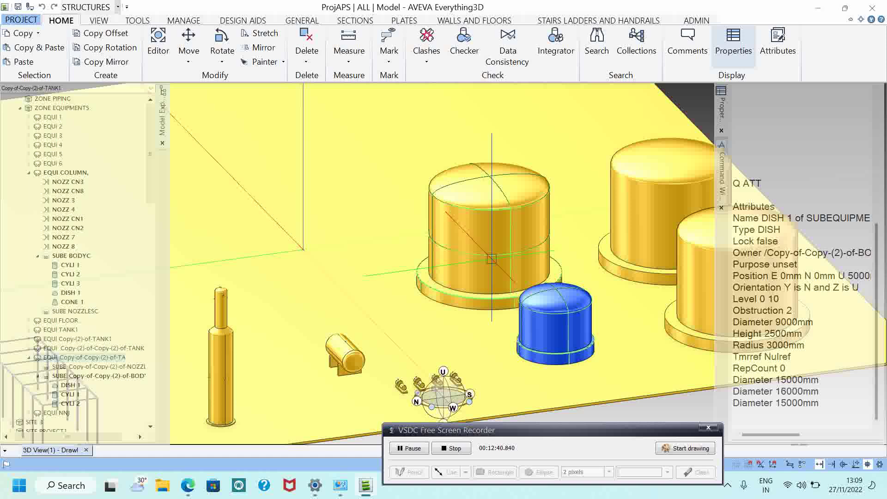
click(503, 241)
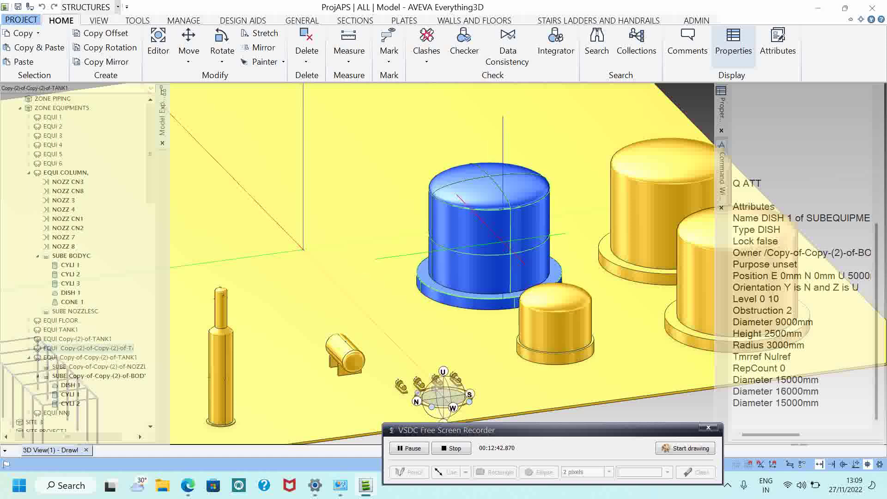
right_click(117, 348)
click(149, 362)
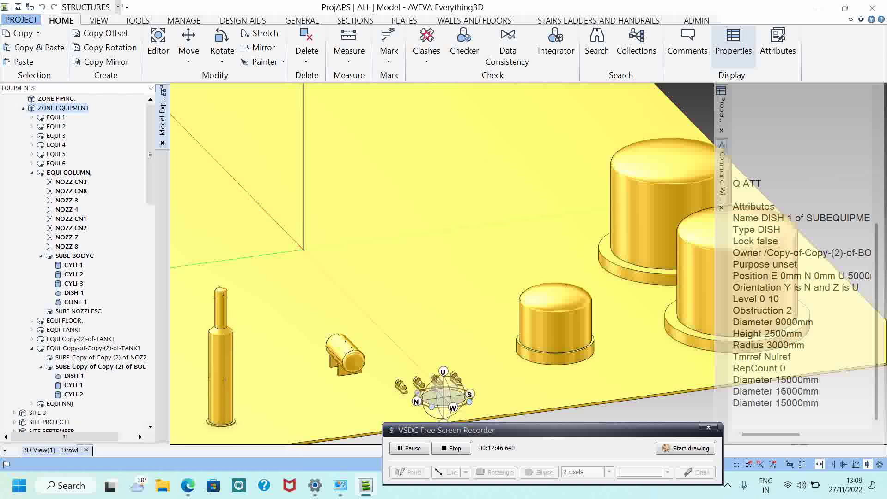
Delete the large tank equipment Copy-(2)-of-TANK1
click(83, 340)
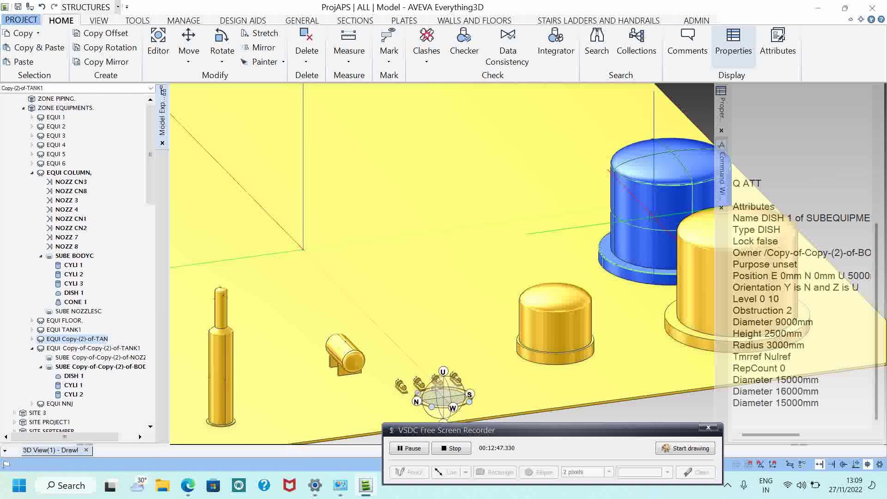
right_click(98, 340)
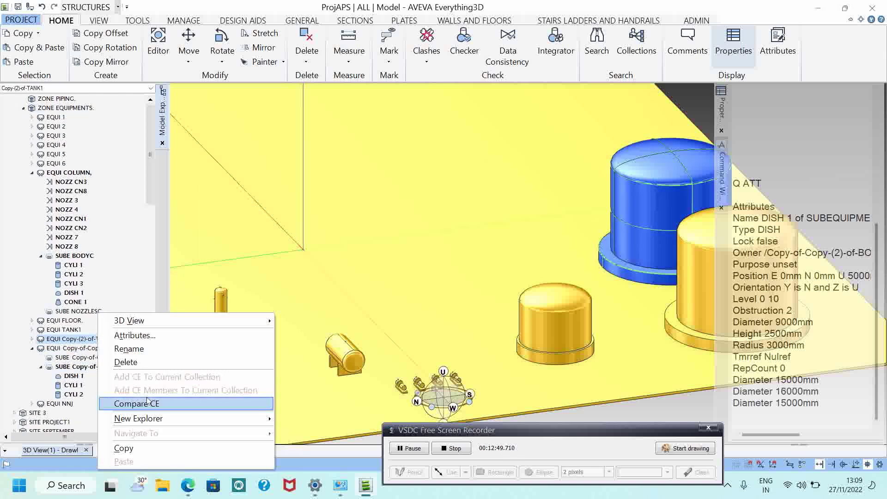
click(147, 361)
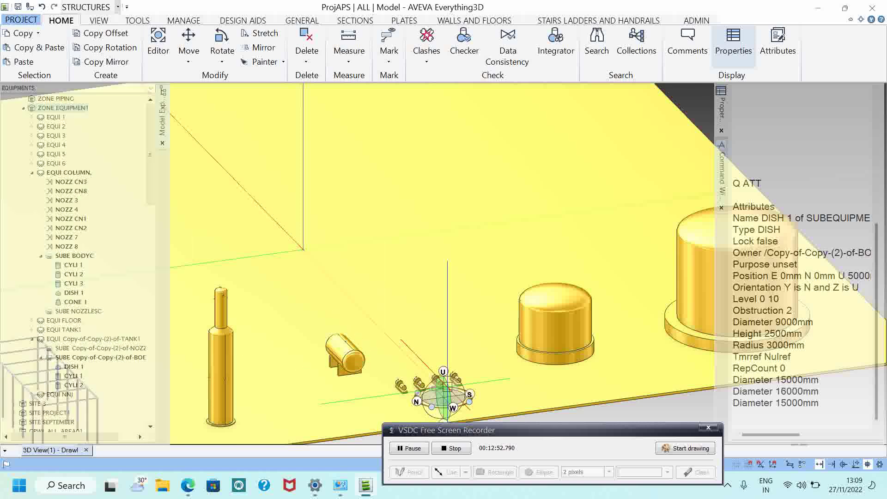
Delete the original large tank equipment TANK1
click(699, 287)
right_click(699, 288)
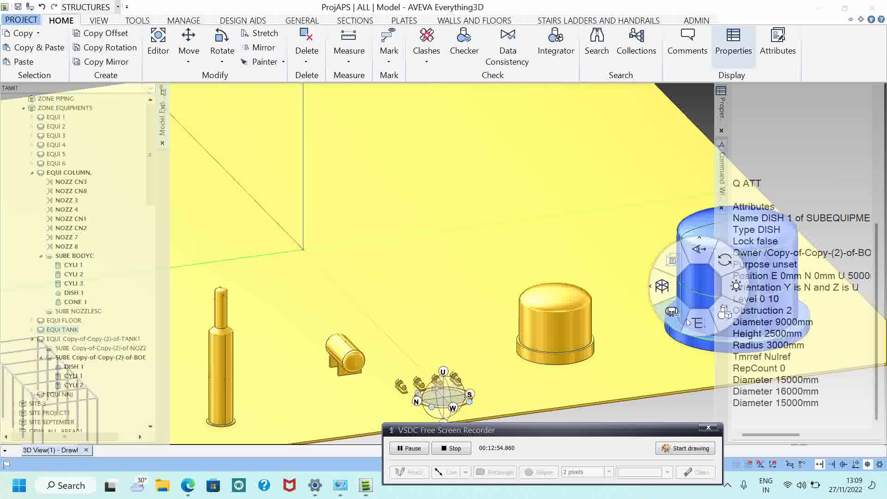
right_click(65, 329)
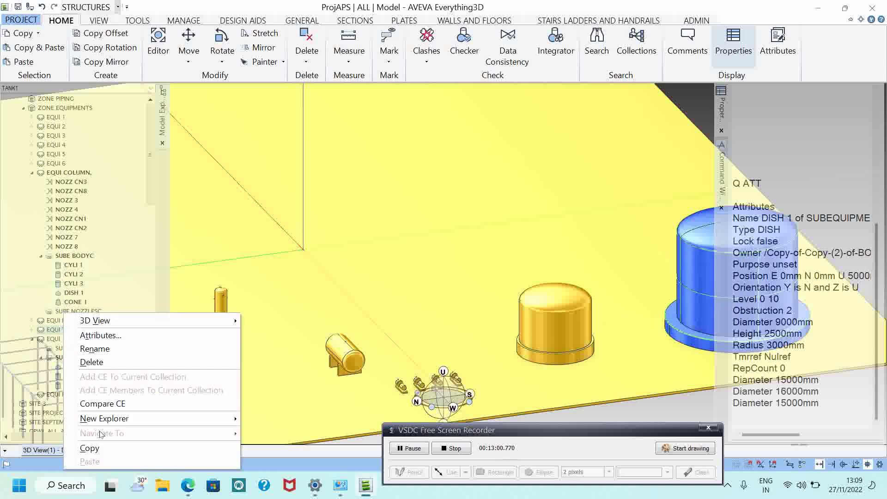
click(113, 362)
Start an offset copy of the remaining small tank, Copy-of-Copy-(2)-of-TANK1
click(74, 329)
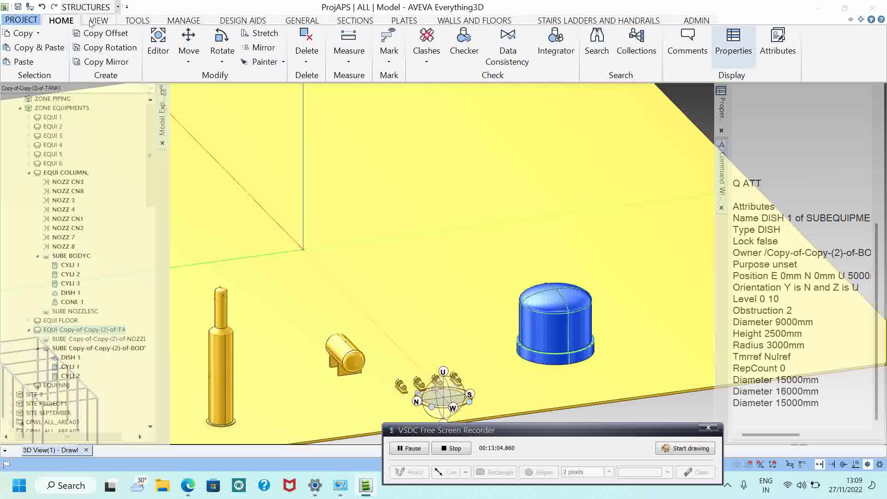
click(106, 33)
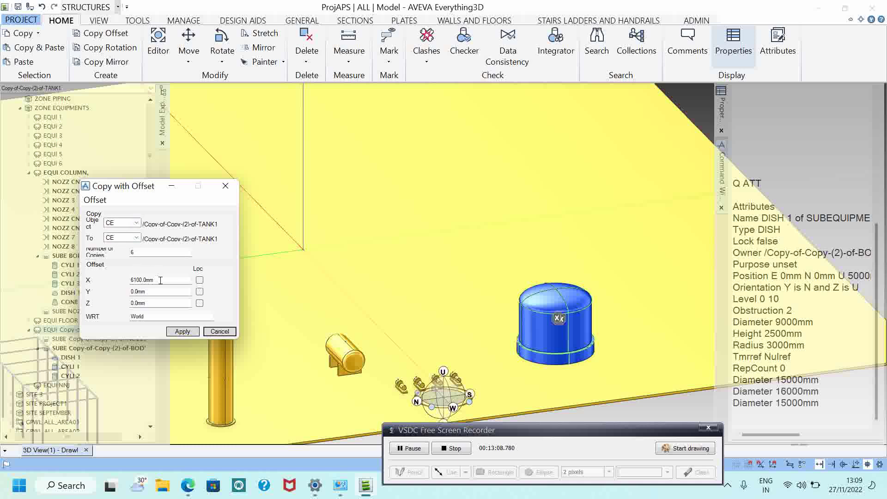
scroll(546, 343, up, 3)
middle_drag(594, 194, 335, 240)
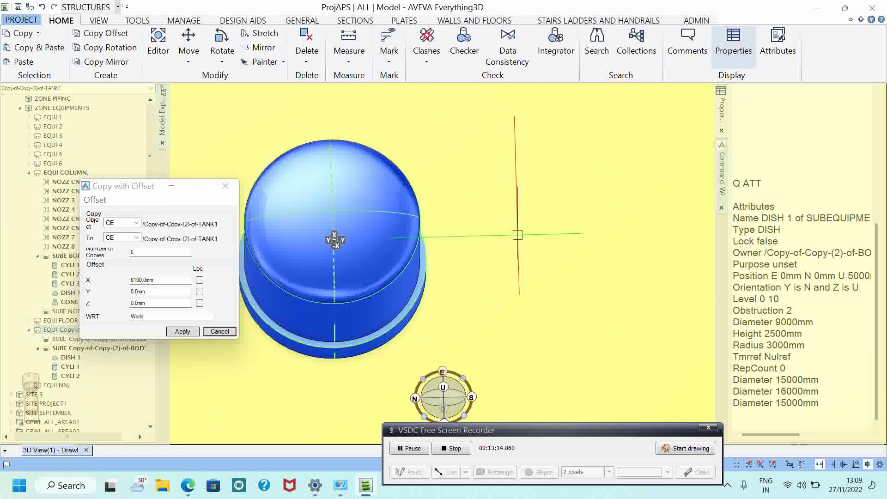
scroll(558, 233, down, 3)
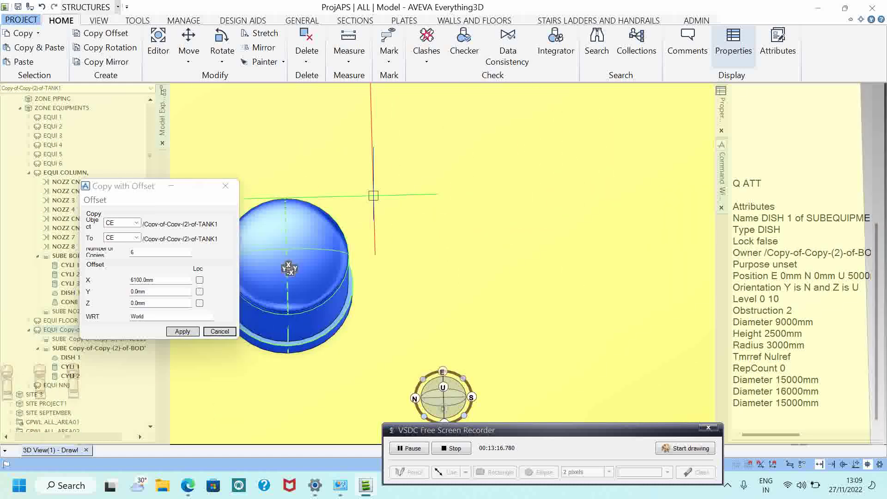
middle_drag(373, 195, 446, 264)
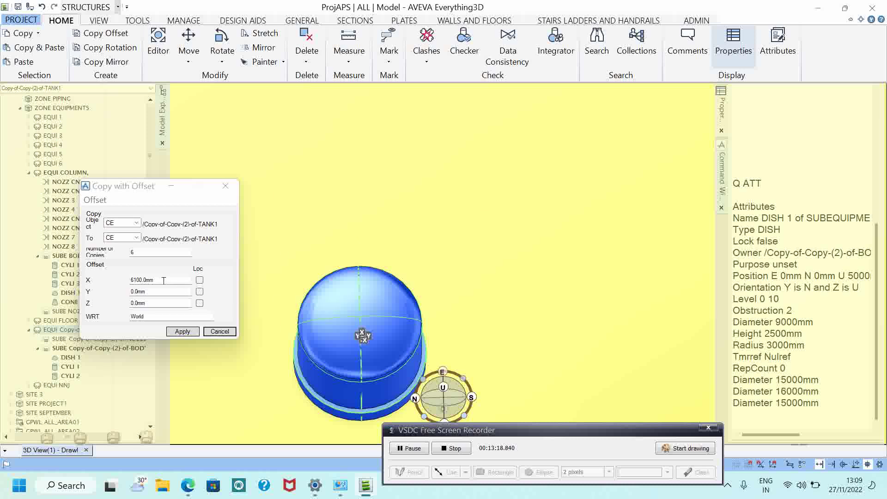
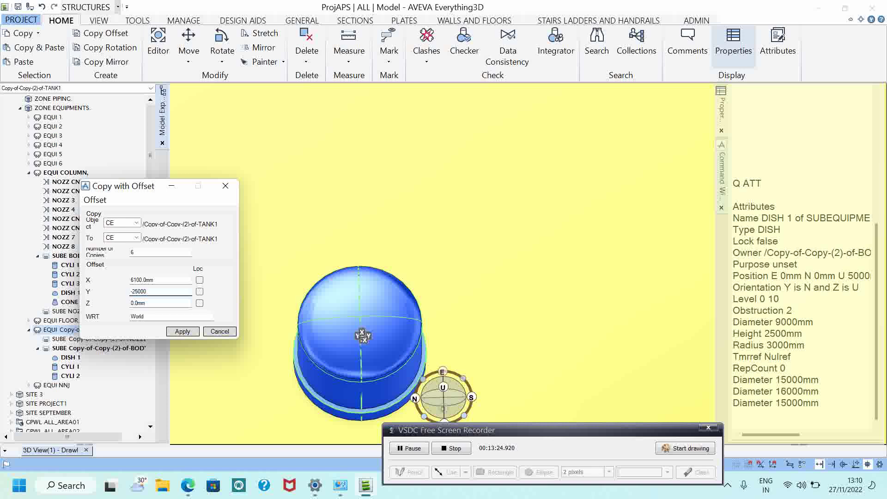
Create and retain 6 copies of the small tank with offsets of X 25000 mm and Y -25000 mm
click(161, 279)
text(25000)
key(Tab)
click(182, 331)
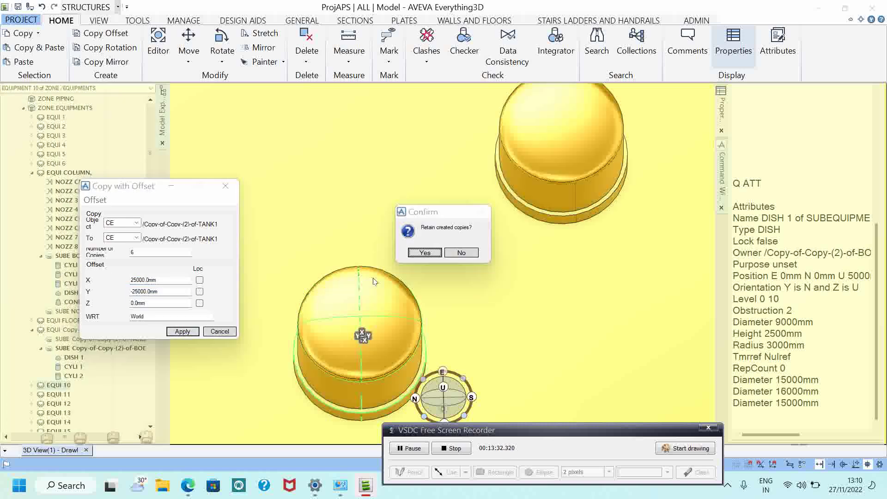
click(424, 252)
scroll(370, 329, down, 5)
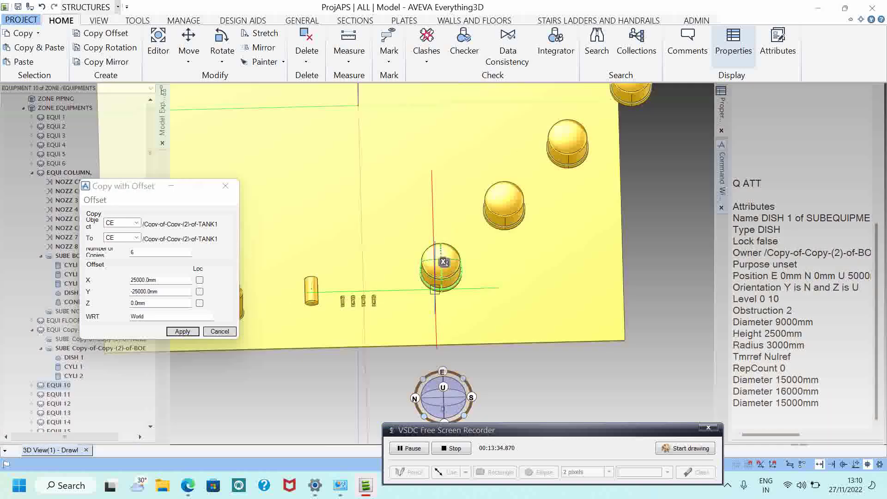
scroll(422, 280, down, 2)
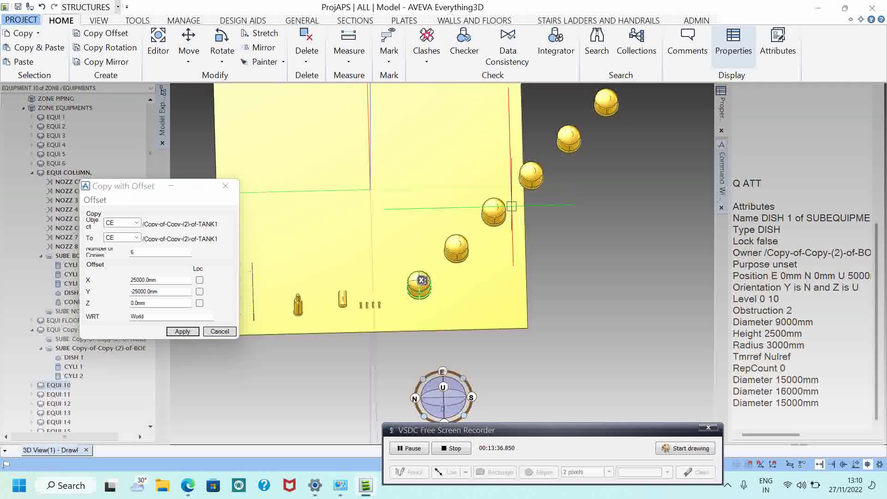
scroll(480, 231, down, 3)
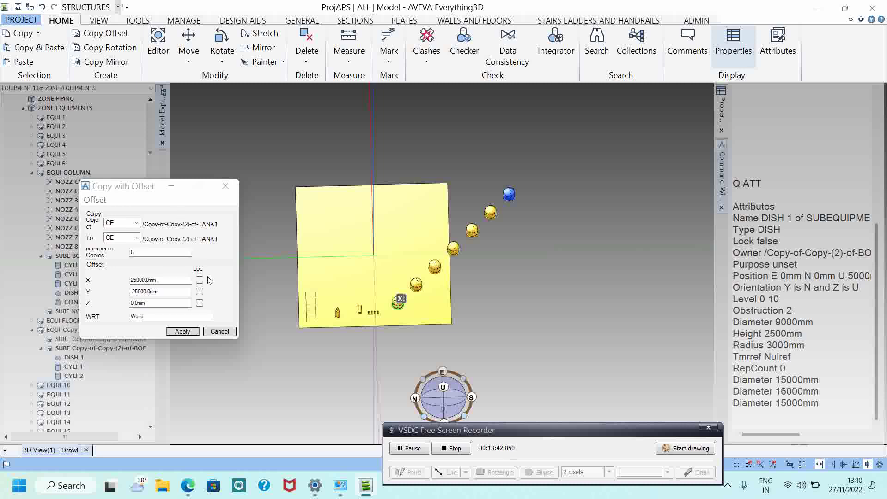
Undo the six diagonal copies of the small tank
click(42, 6)
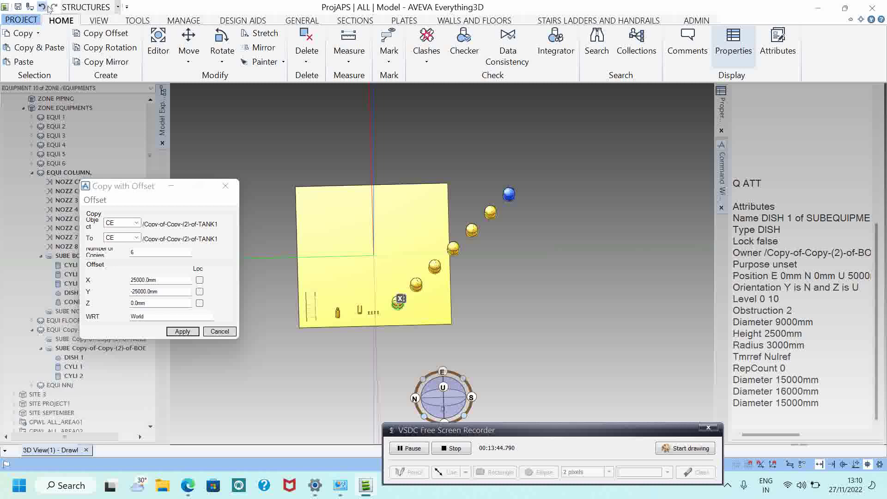
scroll(504, 306, up, 5)
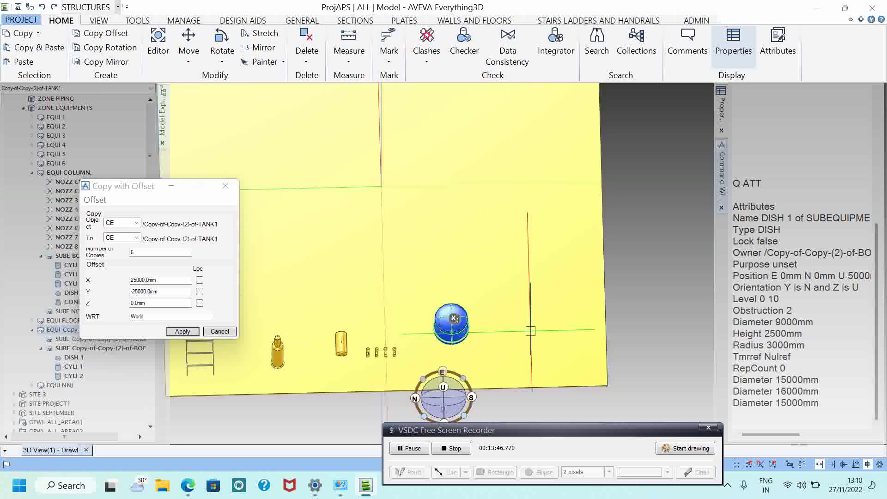
scroll(391, 229, up, 5)
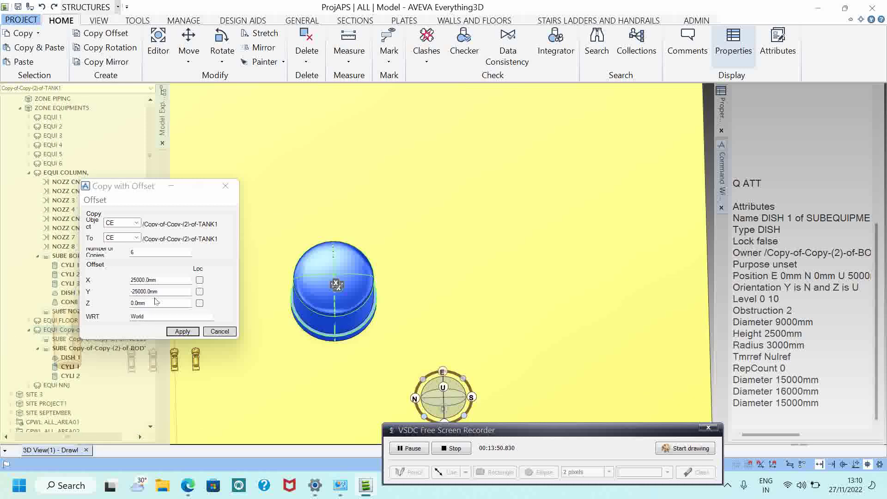
Create and retain 1 copy of the small tank with offsets of X 0 mm and Y -25000 mm
click(118, 279)
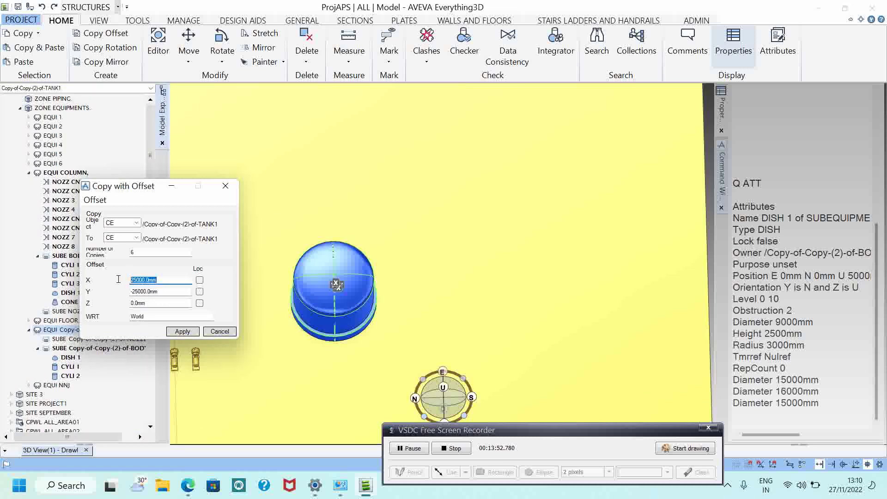
text(0)
key(Tab)
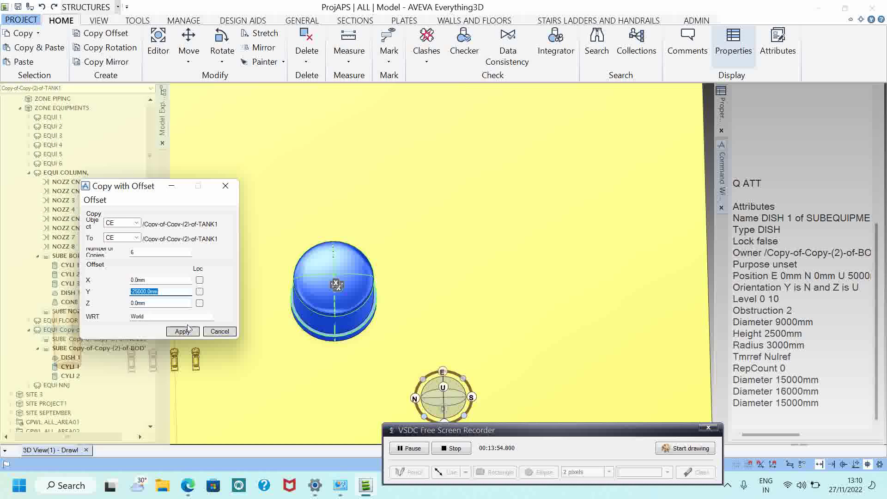
click(140, 253)
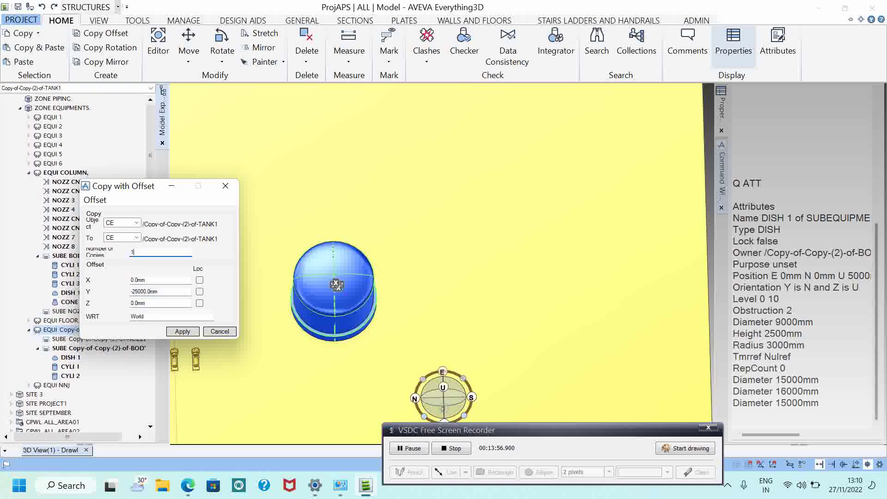
text(1)
click(183, 331)
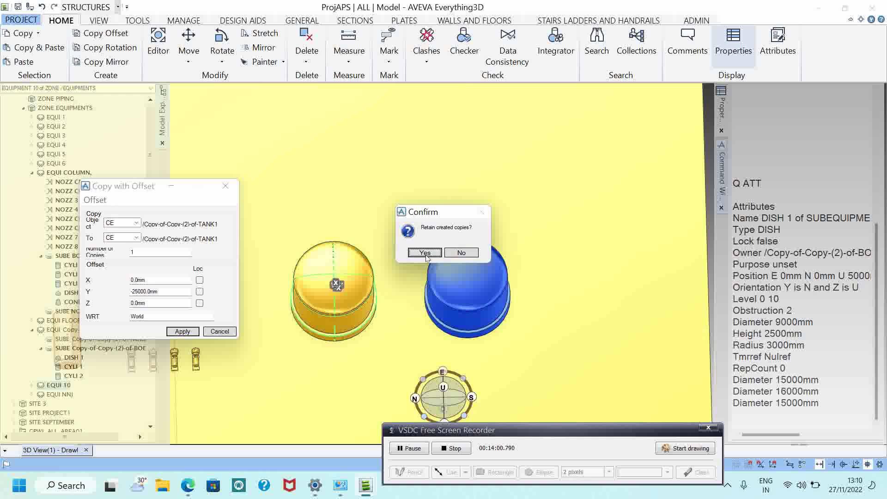
click(425, 255)
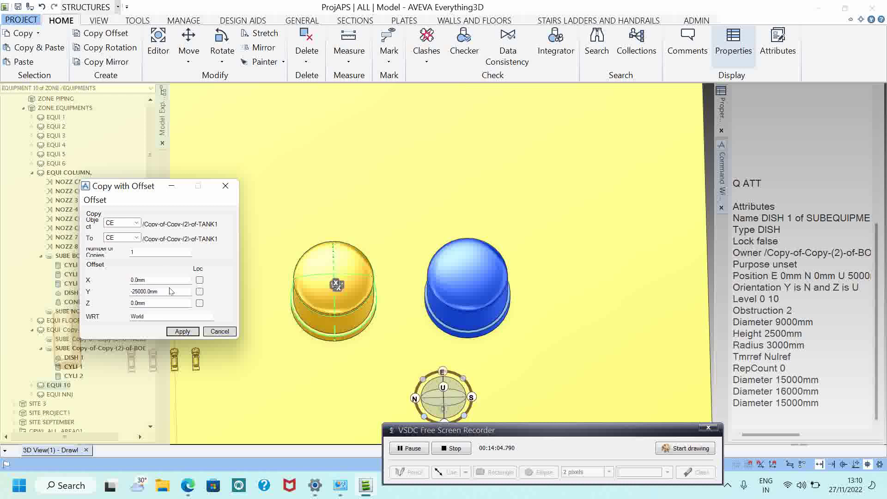
Create and retain 1 copy of the small tank with offsets of X 25000 mm and Y 0 mm
drag(155, 279, 119, 280)
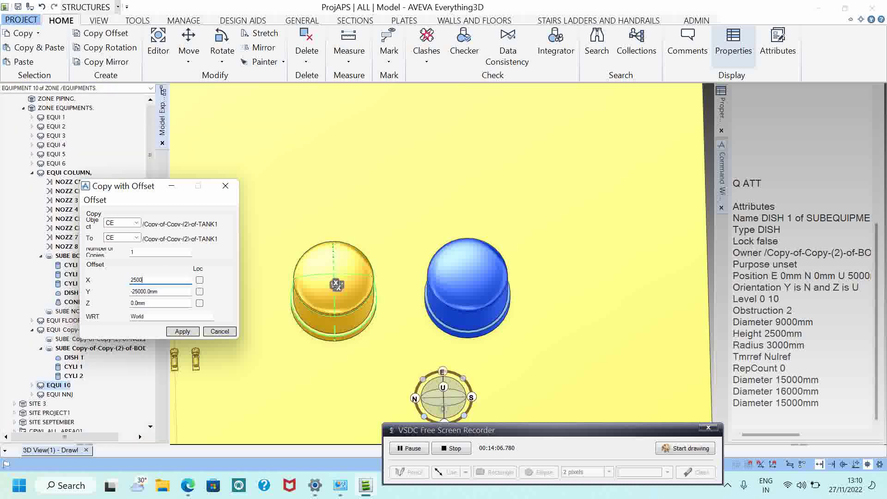
key(Tab)
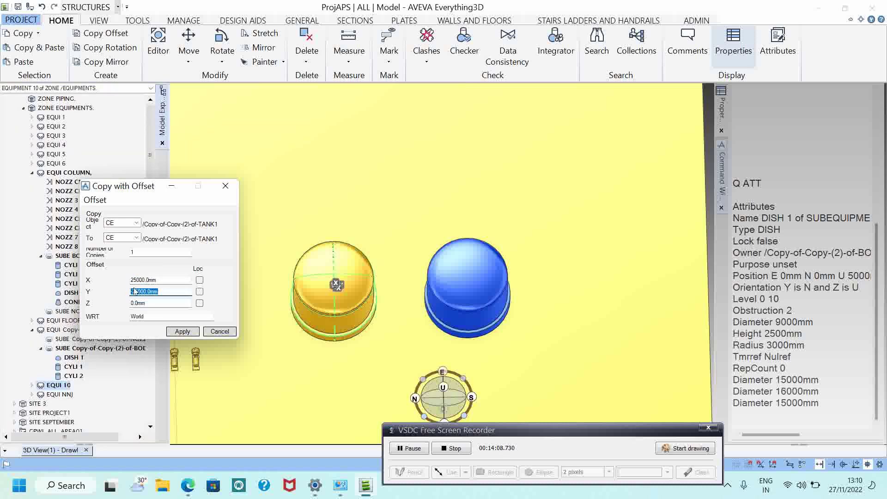
text(0)
key(Tab)
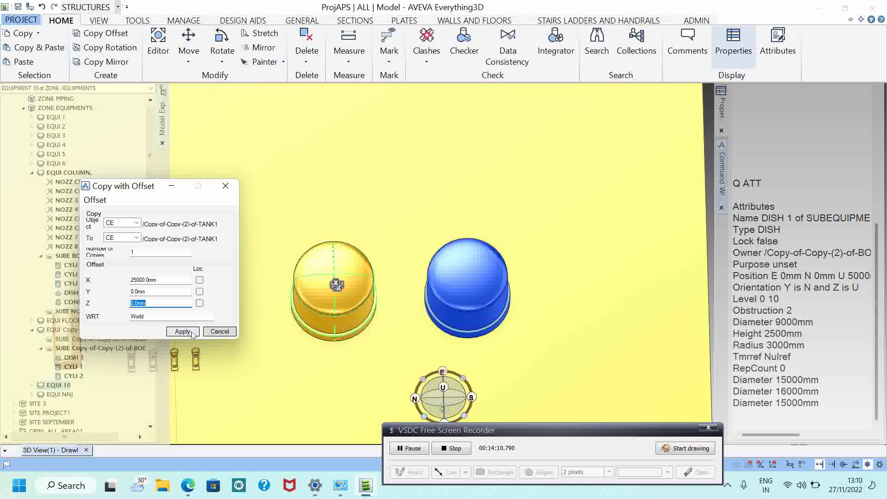
click(183, 331)
click(416, 250)
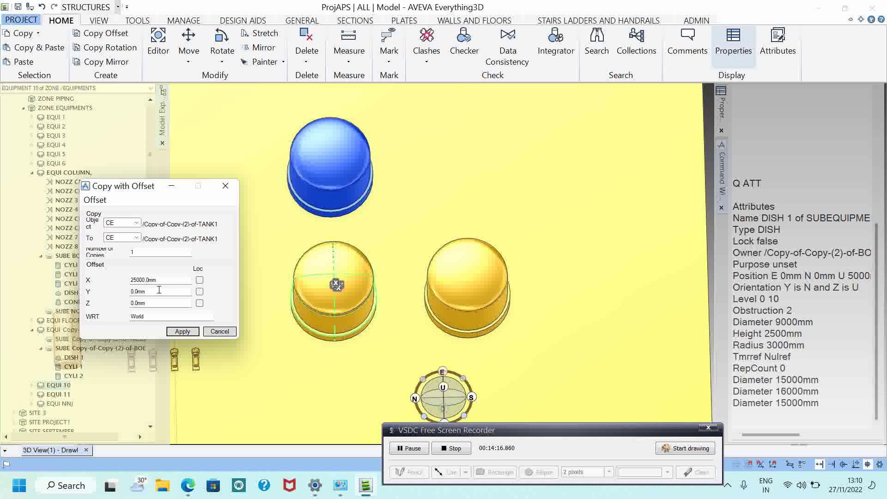
Create and retain 1 diagonal copy of the small tank with offsets of X 25000 mm and Y -25000 mm
drag(159, 290, 123, 292)
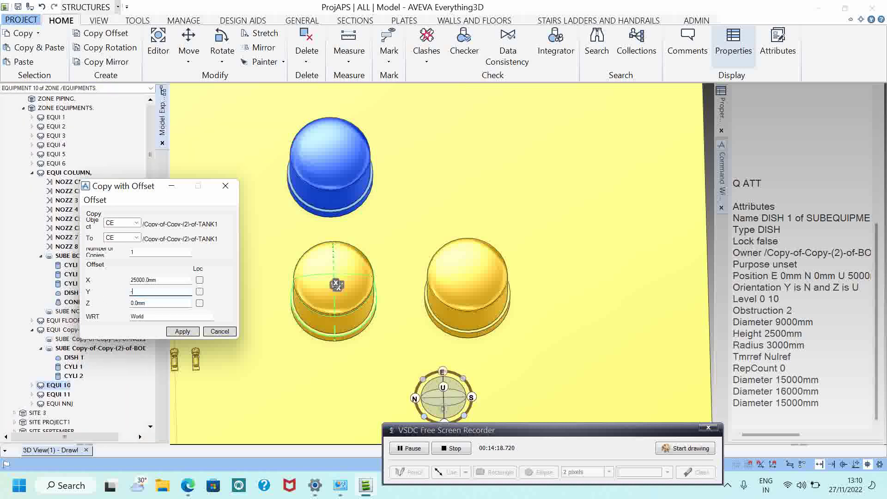
key(Tab)
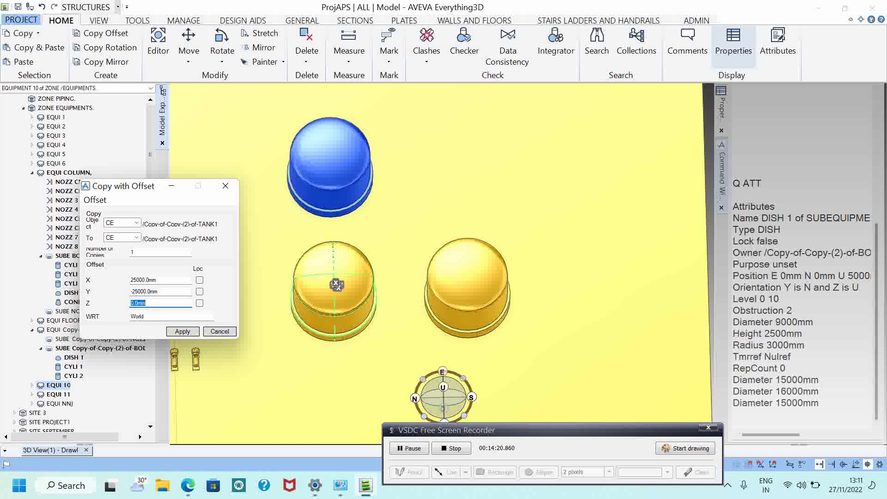
click(169, 331)
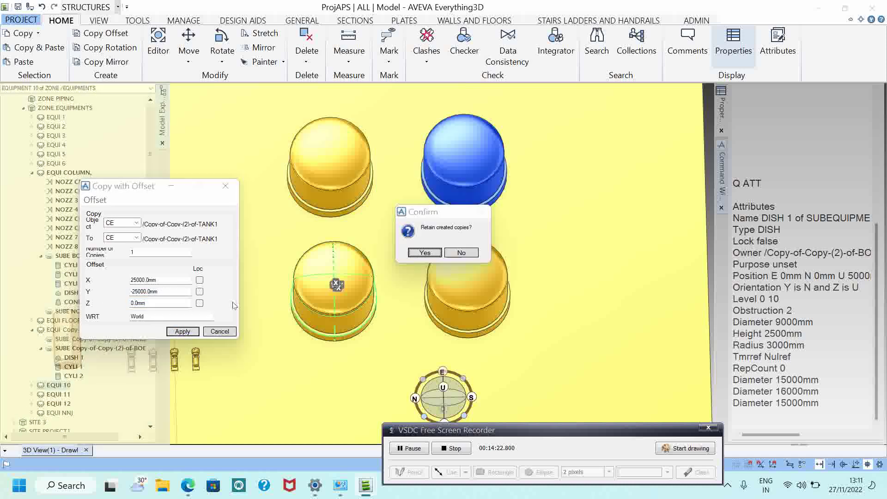
click(429, 253)
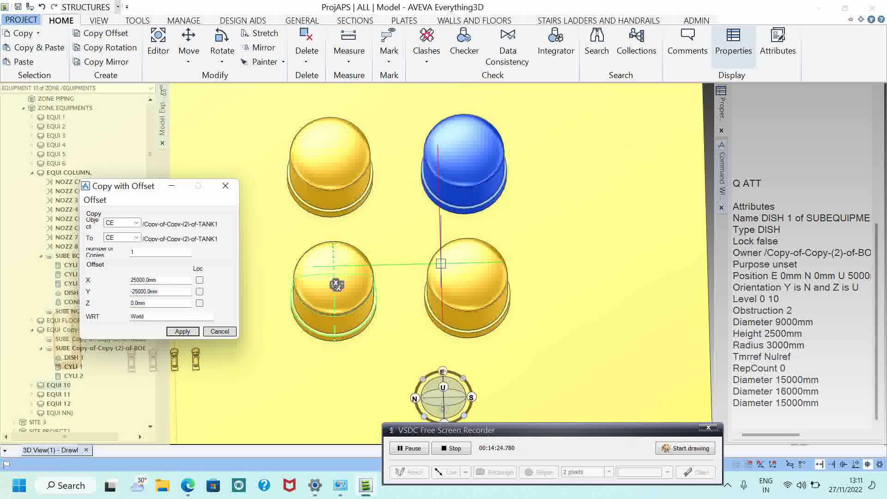
Save the model work with the four small tanks on the floor
middle_drag(441, 263, 429, 291)
scroll(429, 291, down, 6)
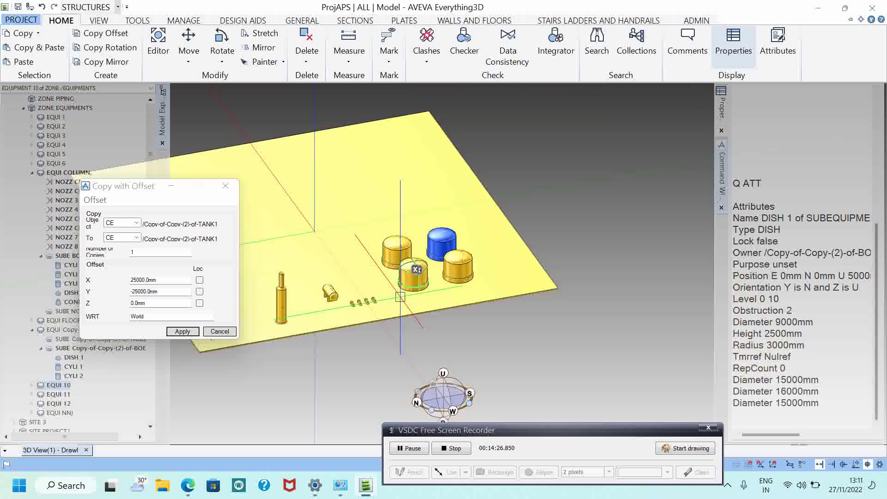
middle_drag(406, 277, 355, 347)
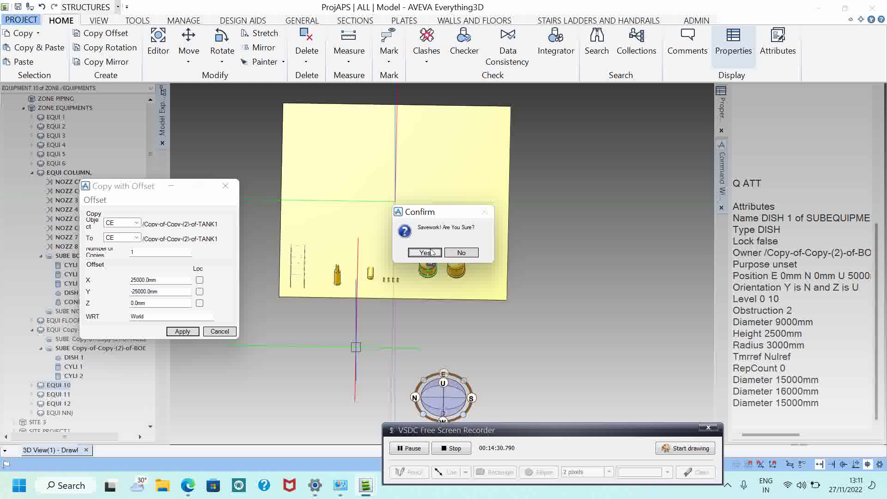
click(424, 252)
click(424, 253)
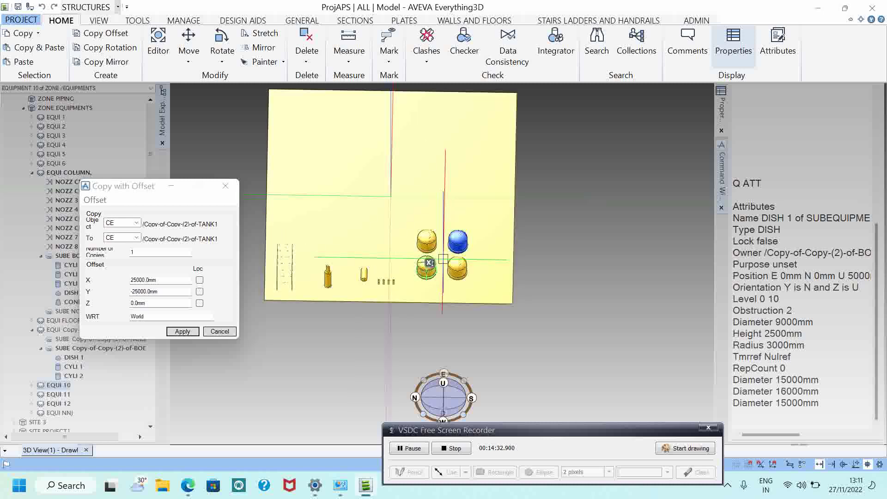
Restart the offset copy from the original small tank, with the object set to Pick and the number of copies to 1
middle_drag(464, 225, 461, 289)
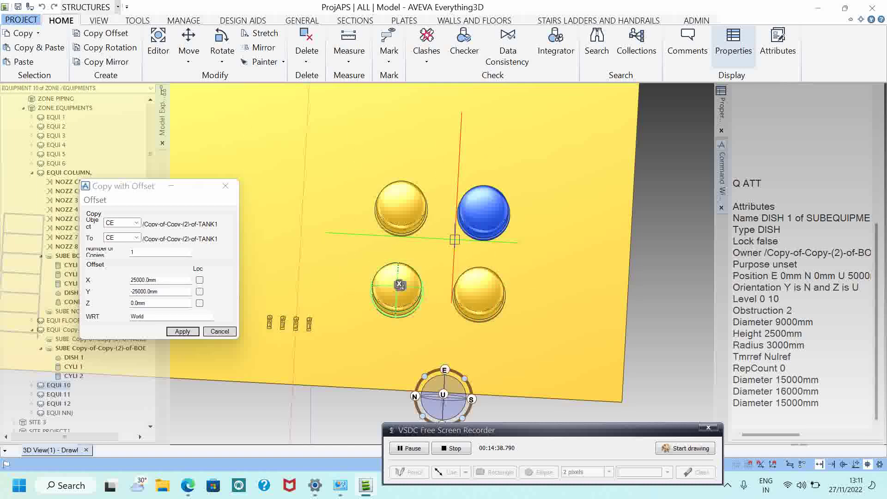
click(398, 285)
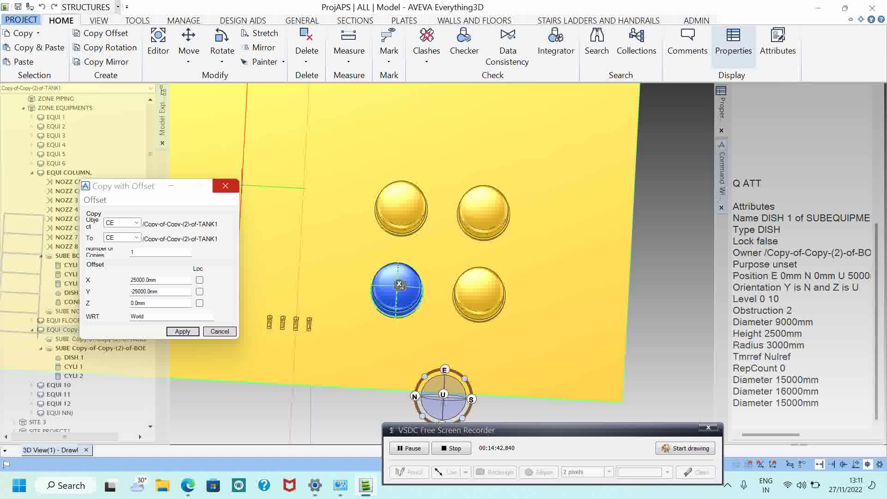
click(225, 186)
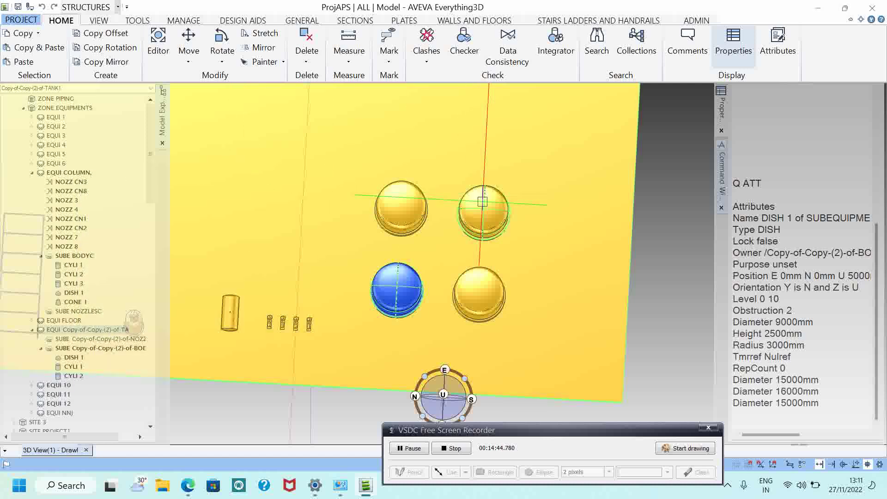
click(106, 34)
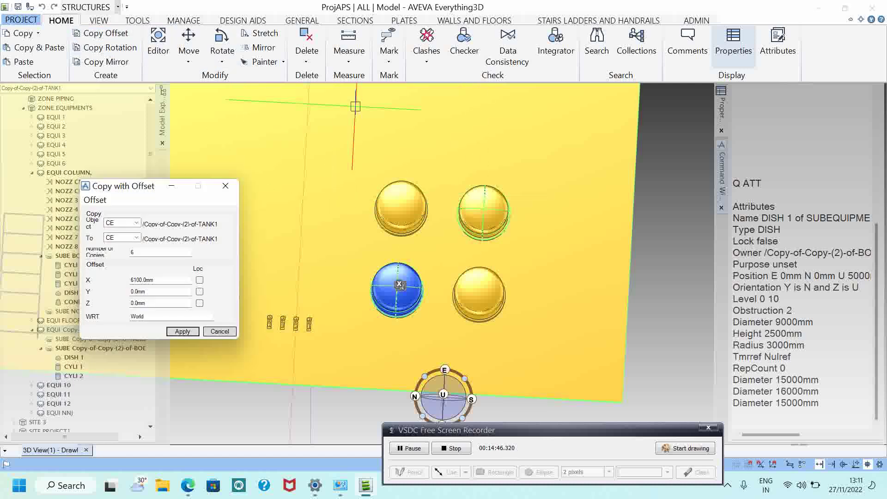
click(121, 225)
click(112, 243)
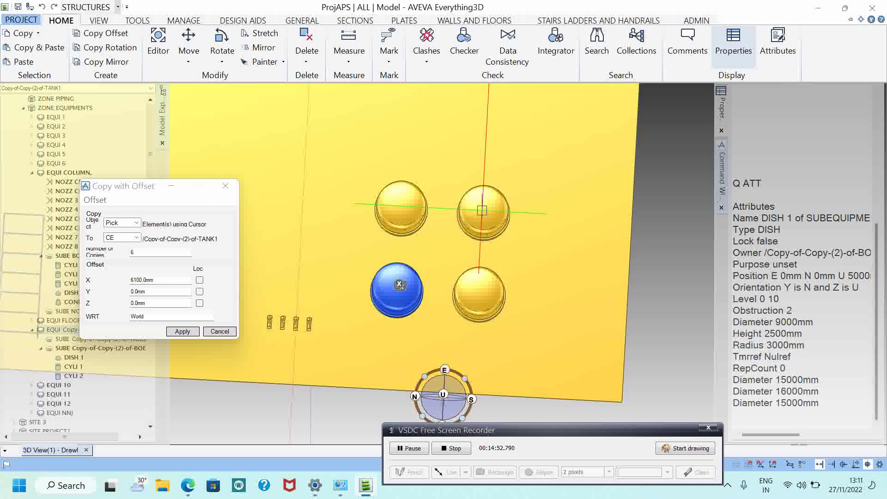
click(481, 210)
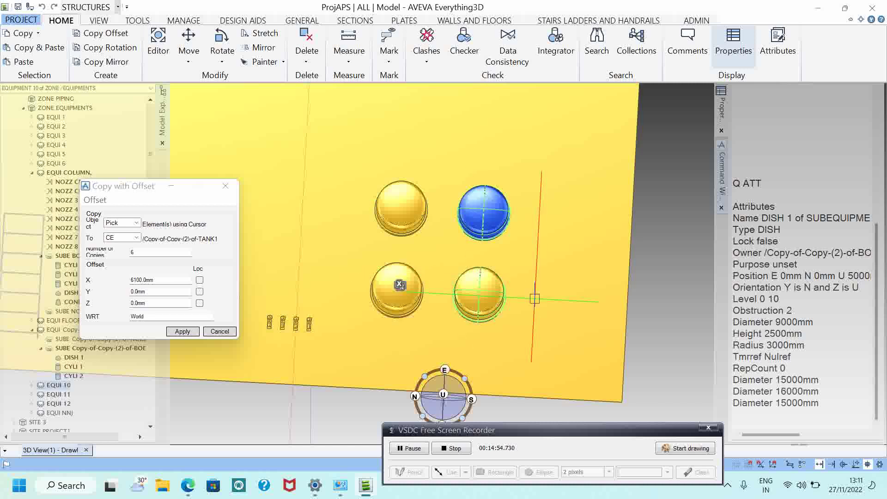
double_click(141, 252)
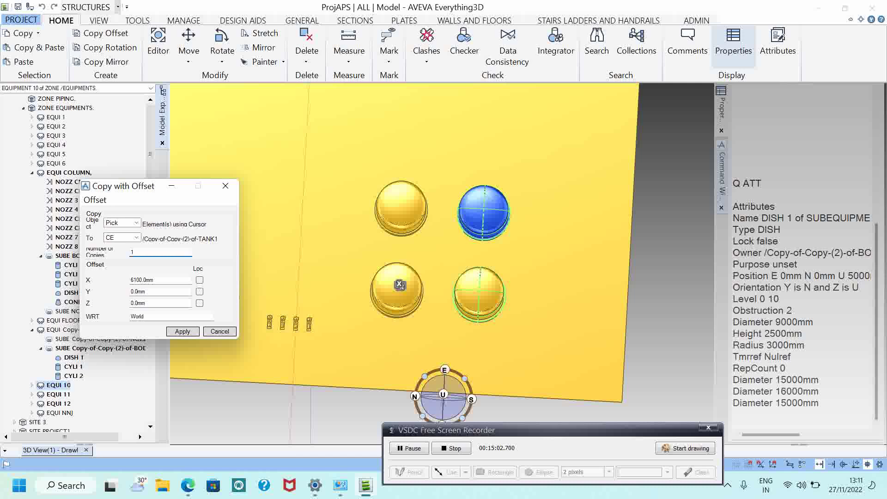
Set the offsets for the picked-element copy to X 0 mm and Y -25000 mm
scroll(411, 279, up, 5)
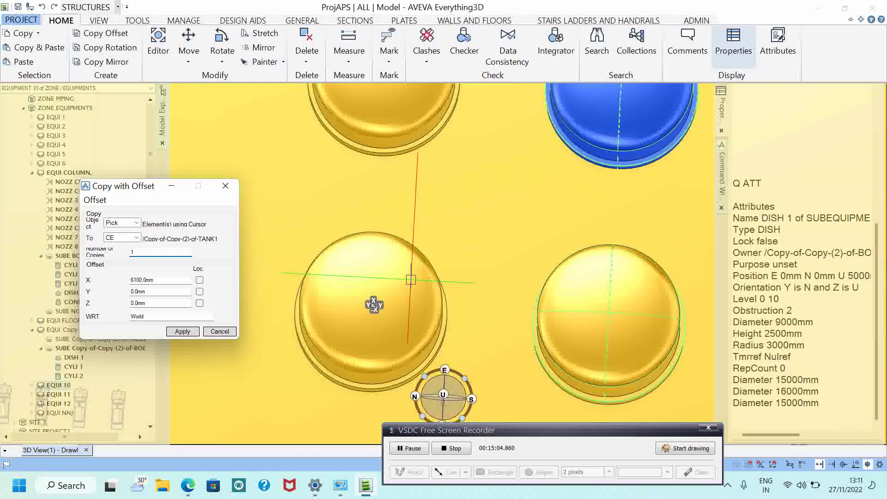
drag(153, 291, 124, 291)
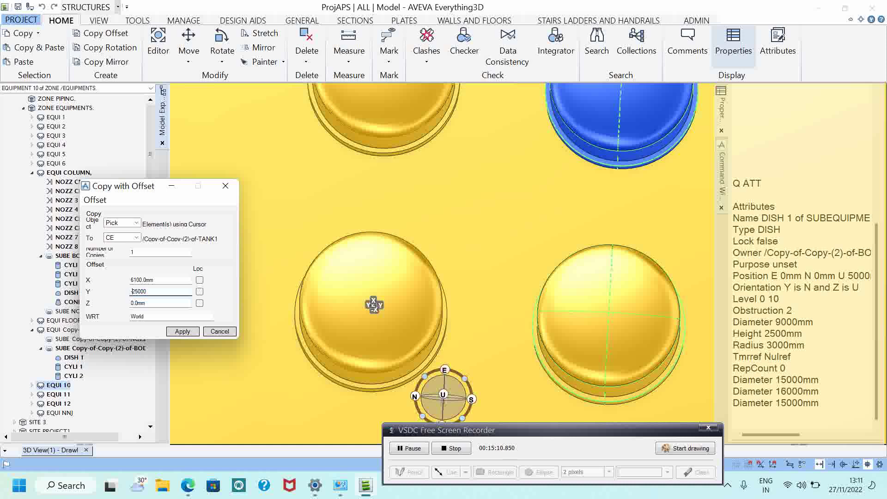
drag(157, 279, 115, 278)
text(0)
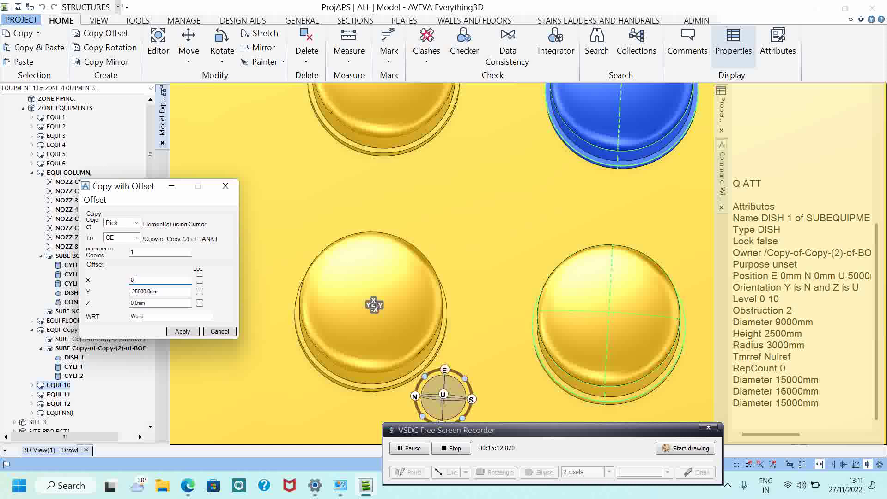
key(Tab)
click(373, 305)
scroll(373, 304, down, 5)
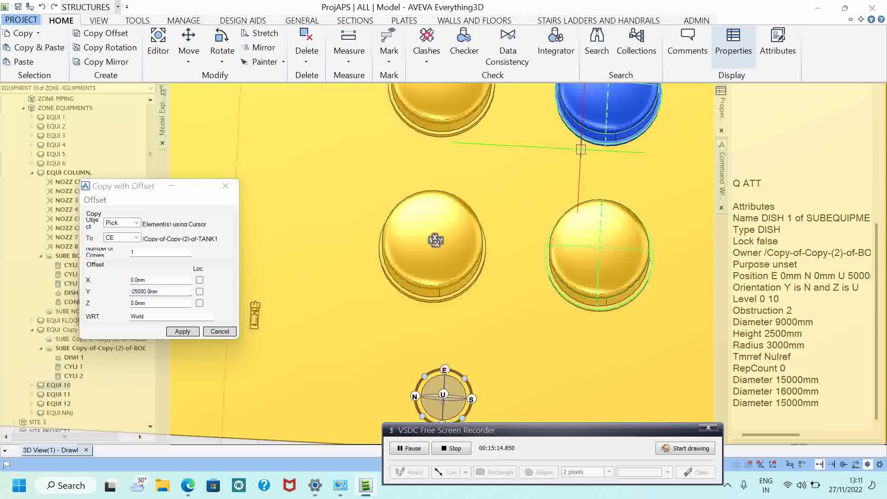
Pick the dish and cylinders of the two southern tanks and copy them once at the Y -25000 mm offset, retaining the copies
click(183, 331)
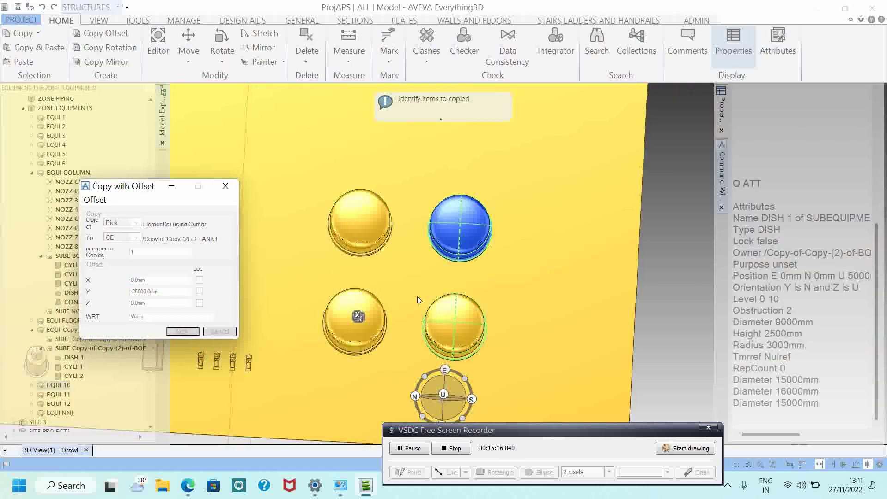
click(469, 229)
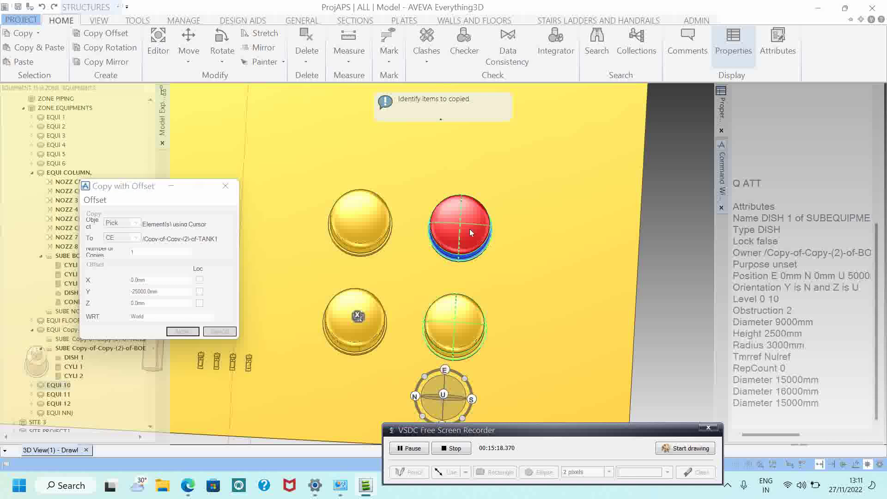
click(469, 303)
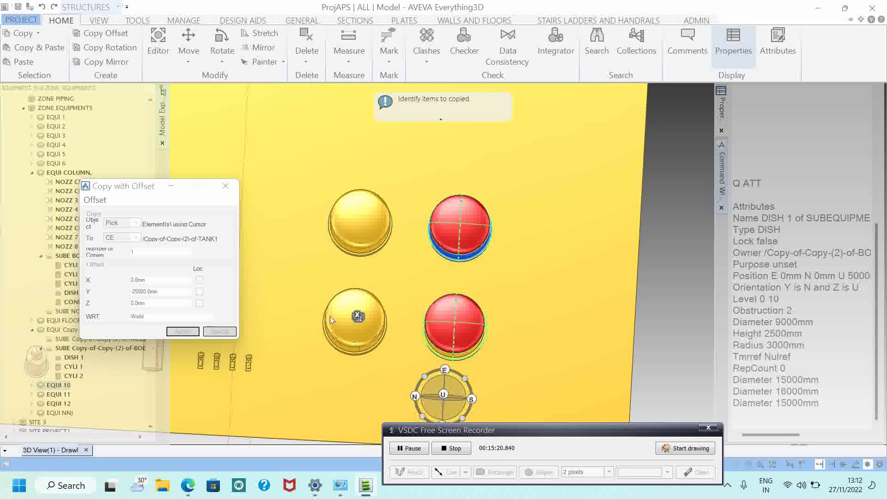
middle_drag(443, 304, 445, 250)
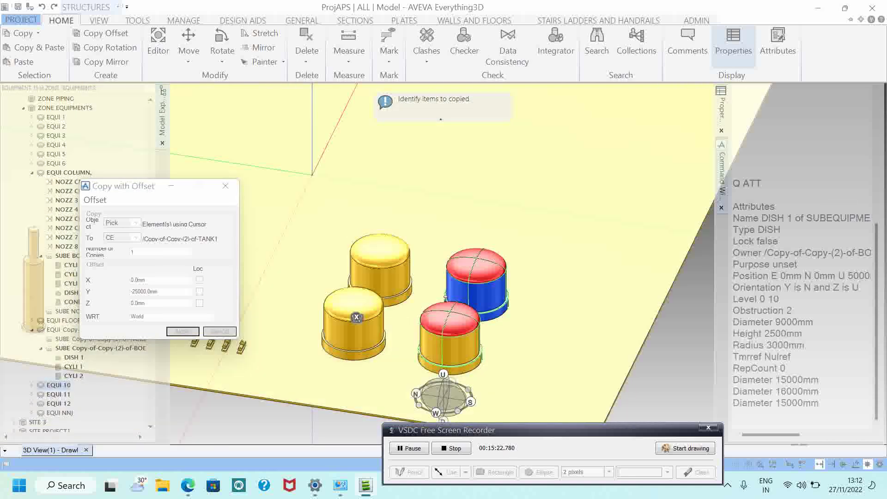
click(462, 344)
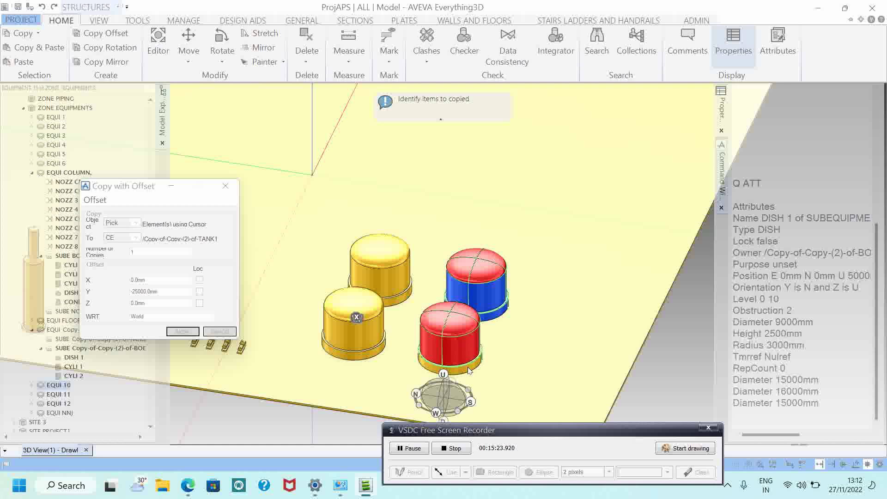
click(500, 311)
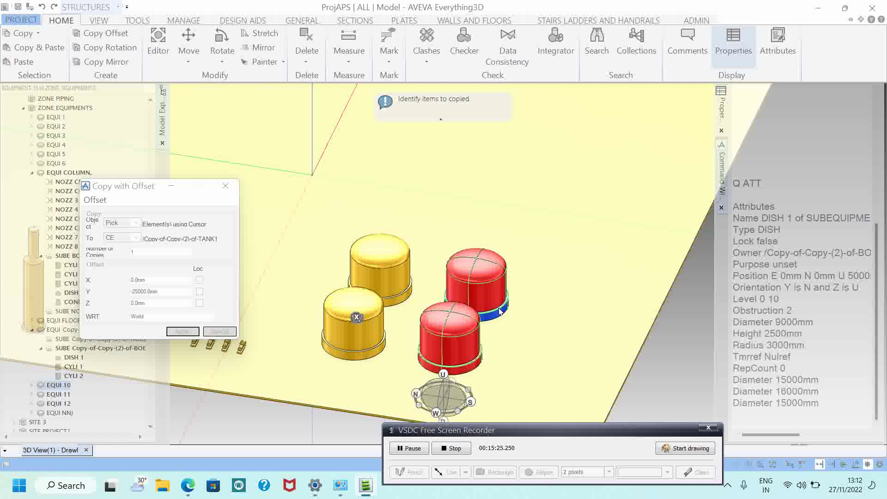
click(185, 331)
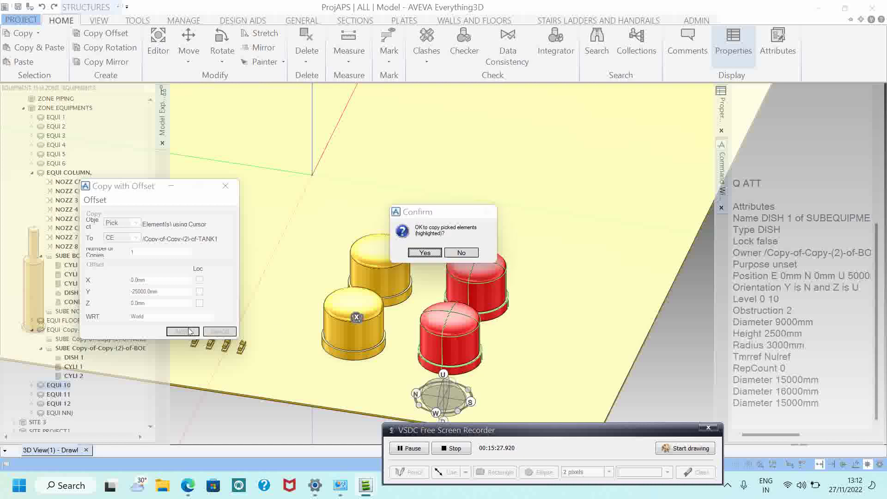
click(425, 253)
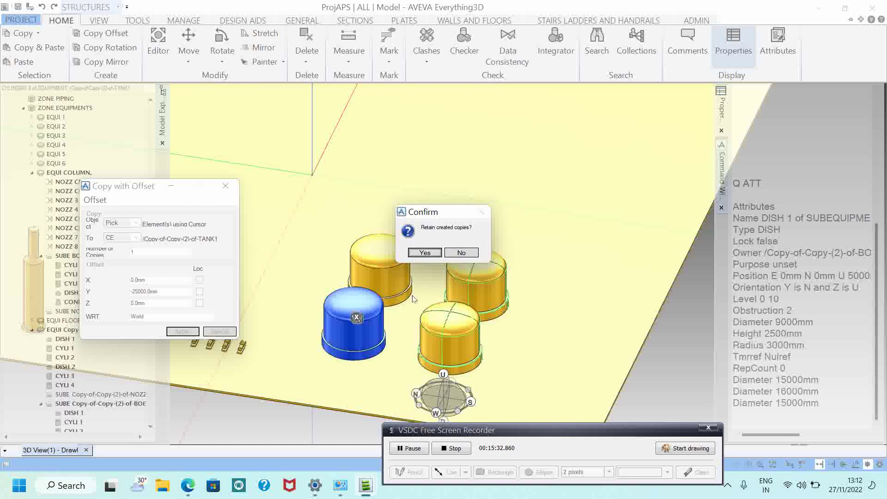
click(425, 253)
Check the tank group for the new copies and undo the copy of the picked tank parts
middle_drag(424, 293, 465, 247)
scroll(467, 265, down, 5)
scroll(479, 275, up, 5)
scroll(465, 247, down, 5)
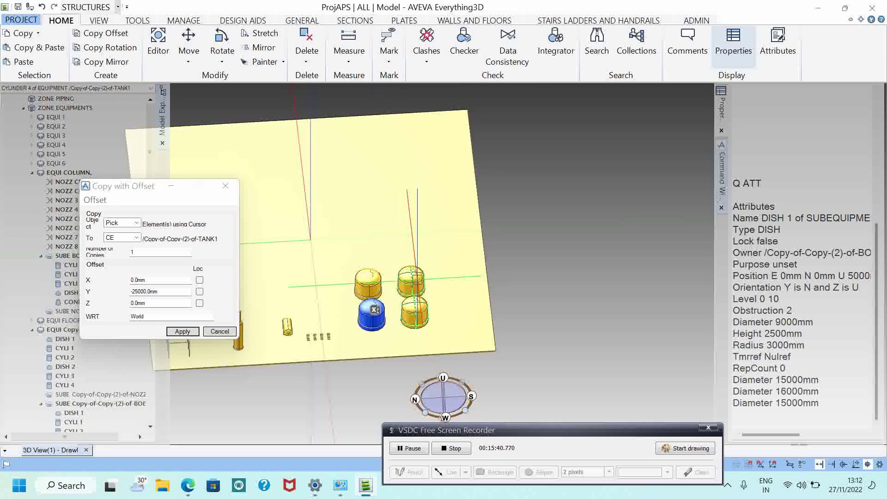
click(418, 278)
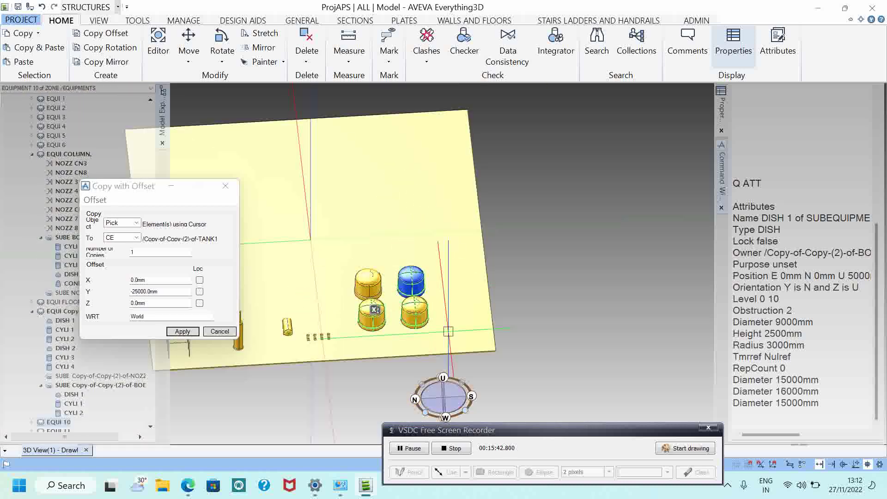
scroll(323, 318, up, 4)
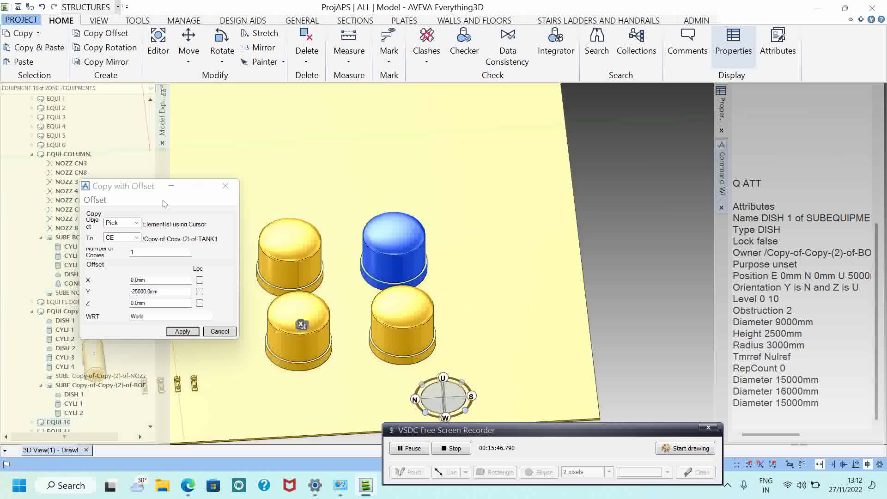
click(301, 325)
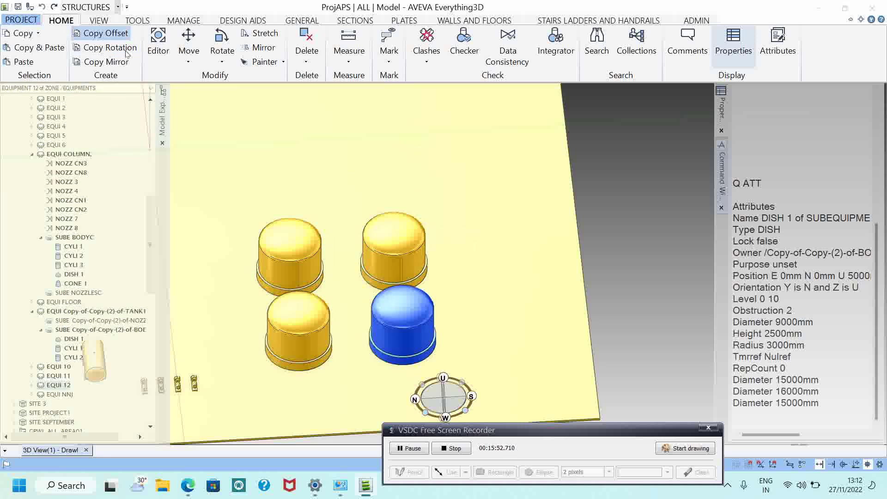
Restart the offset copy with the southwest tank as the destination, the object set to Pick and the number of copies to 1
click(105, 33)
click(124, 224)
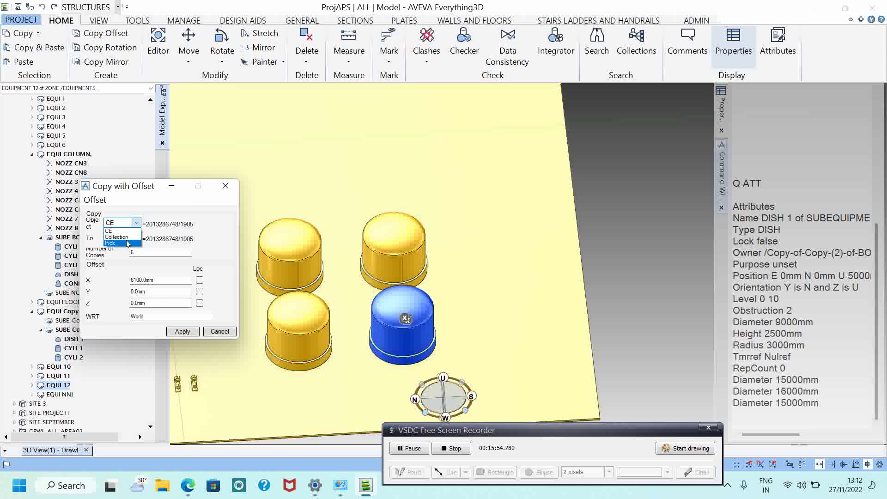
click(116, 237)
click(371, 248)
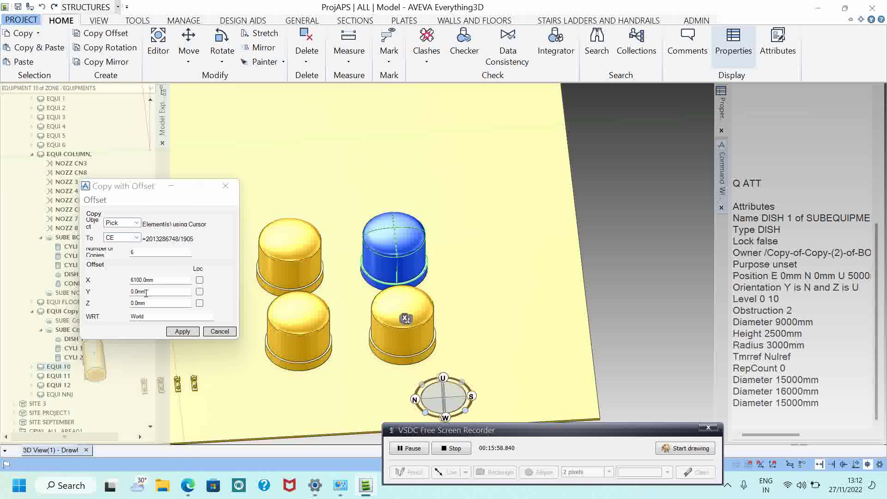
click(128, 251)
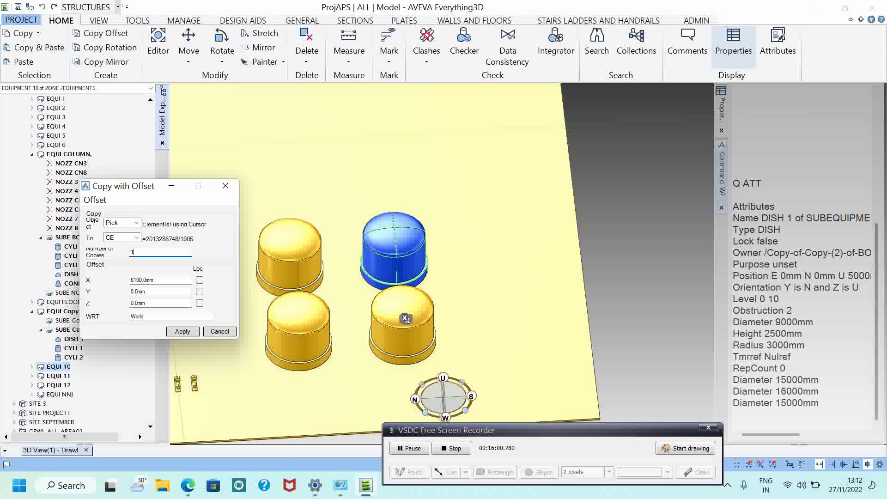
Set the offsets for the new picked-element copy to X 0 mm and Y -25000 mm
key(Tab)
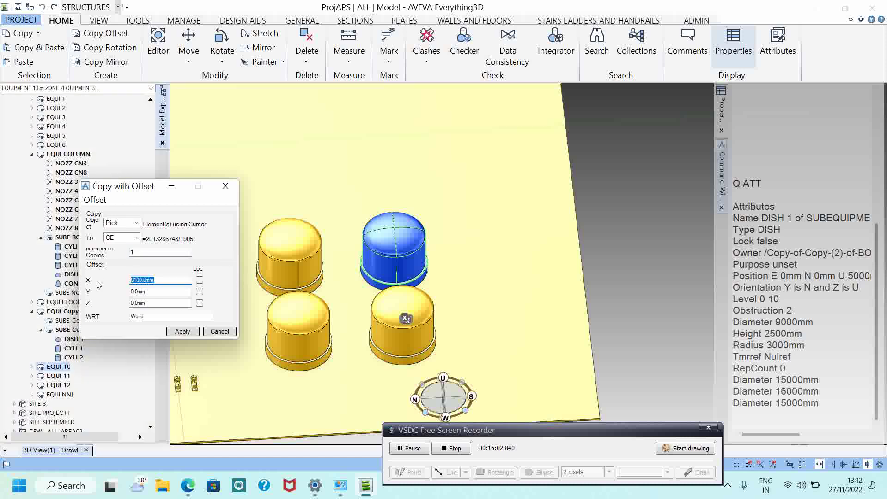
text(0)
key(Tab)
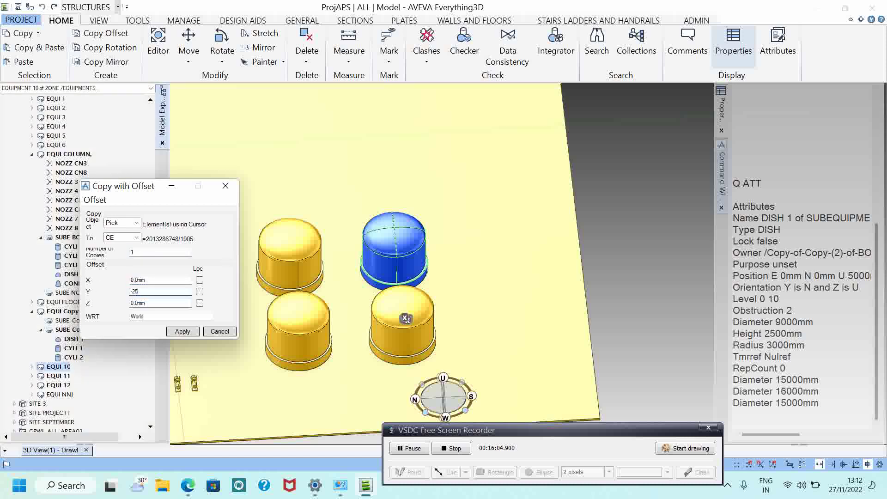
key(Tab)
Pick the dishes and cylinders of the southwest and southeast tanks, copy them with the set offset, and retain the created copies
click(181, 331)
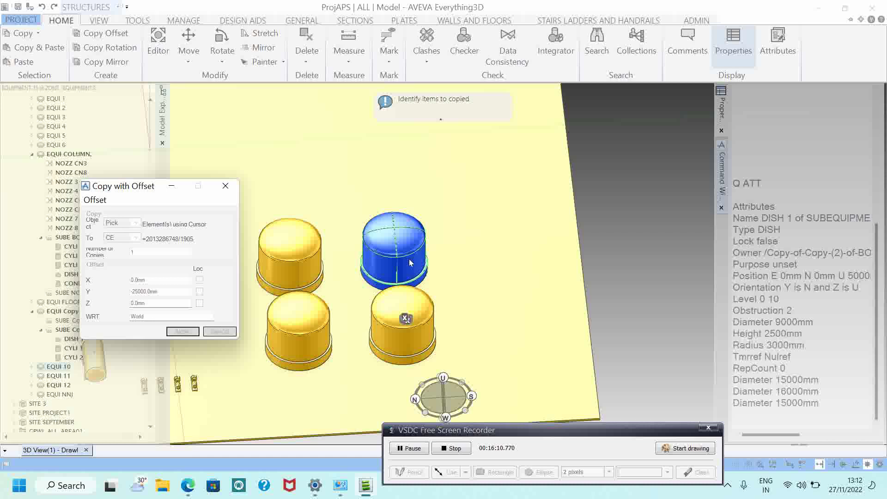
click(398, 315)
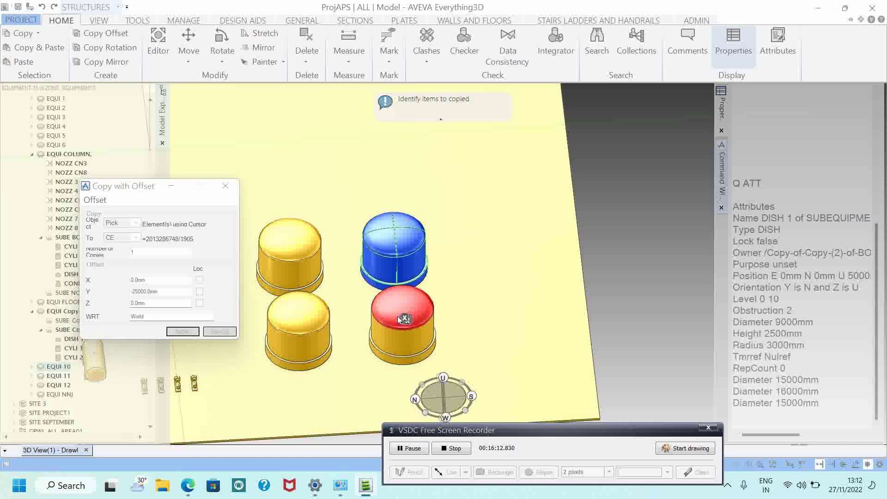
click(398, 346)
click(405, 359)
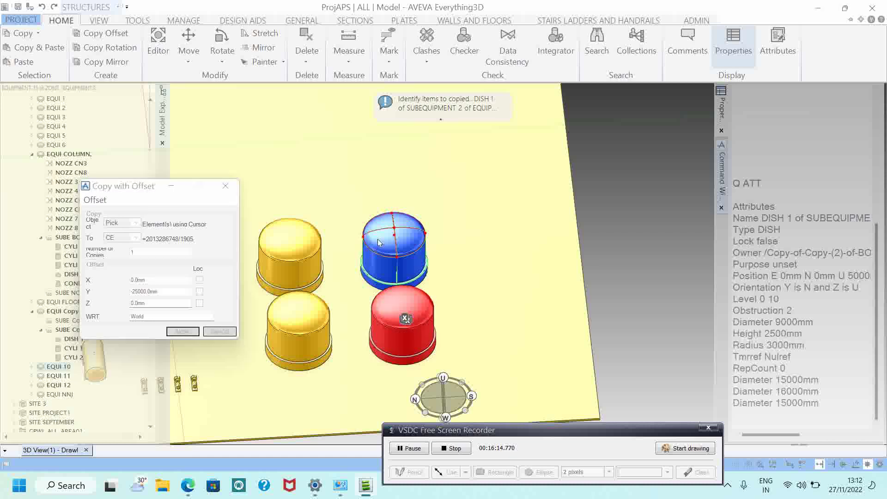
click(387, 241)
click(376, 284)
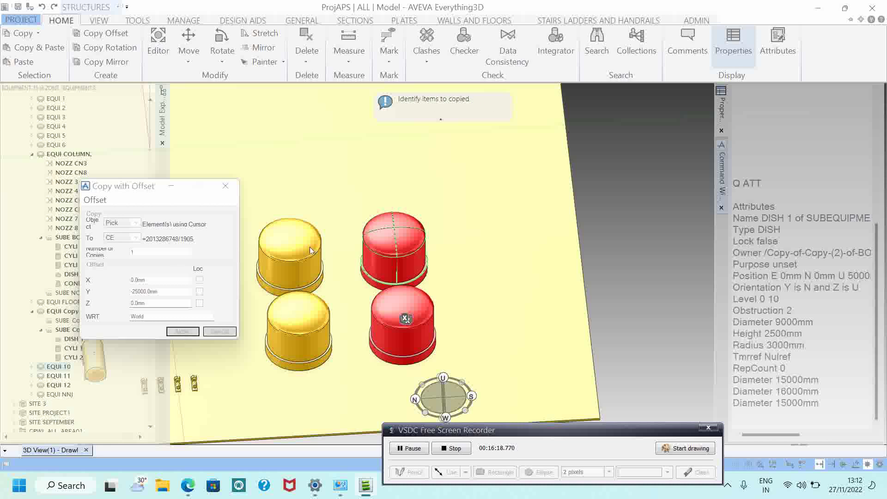
click(183, 332)
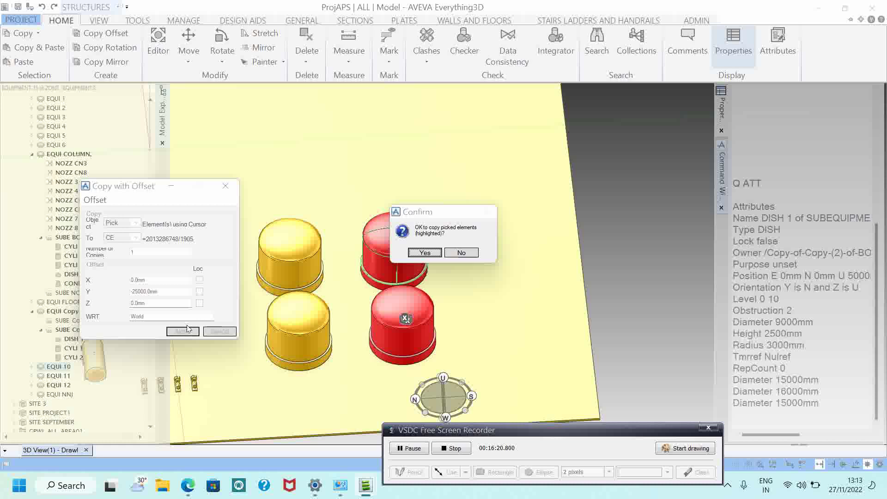
click(425, 253)
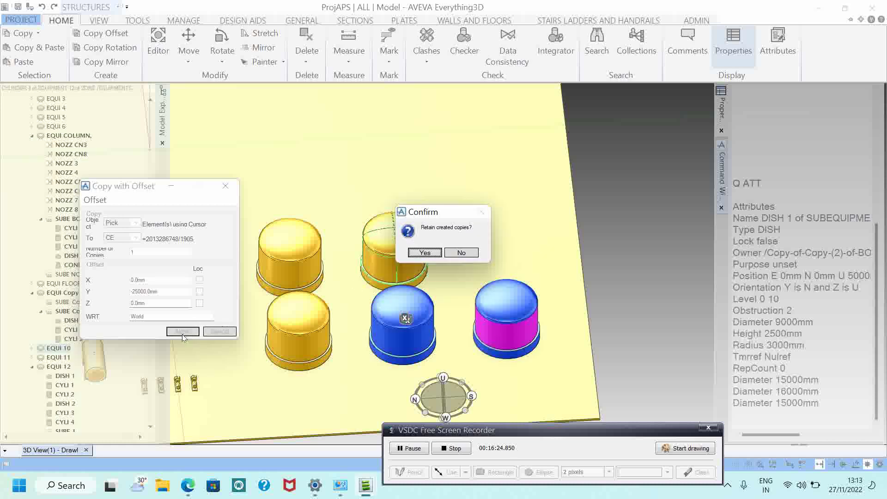
click(425, 253)
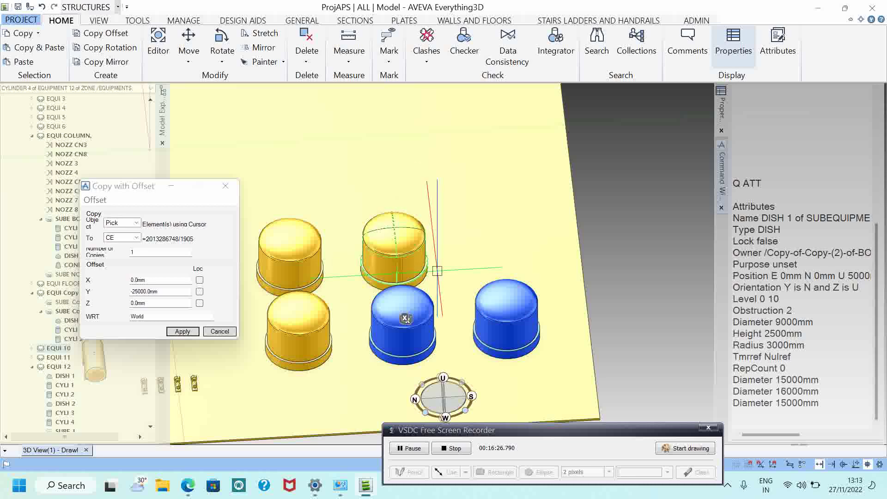
Save the model work with the additional southern tank copy
scroll(467, 272, down, 10)
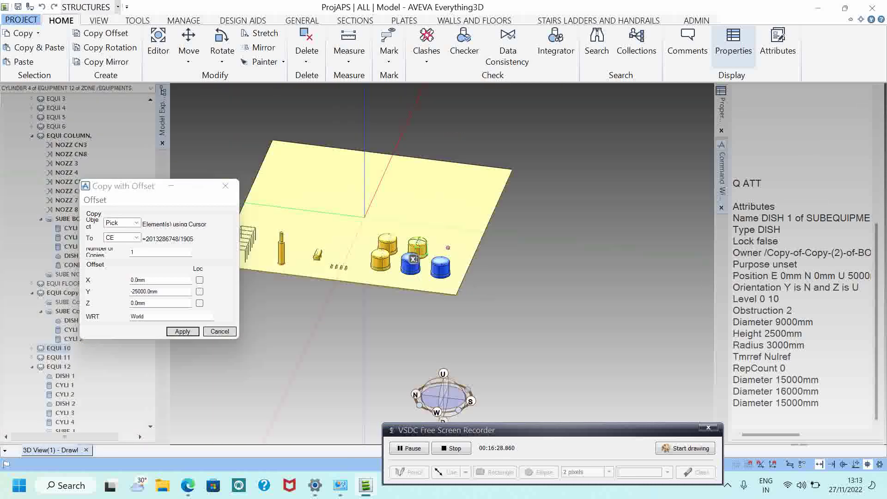
middle_drag(446, 247, 419, 318)
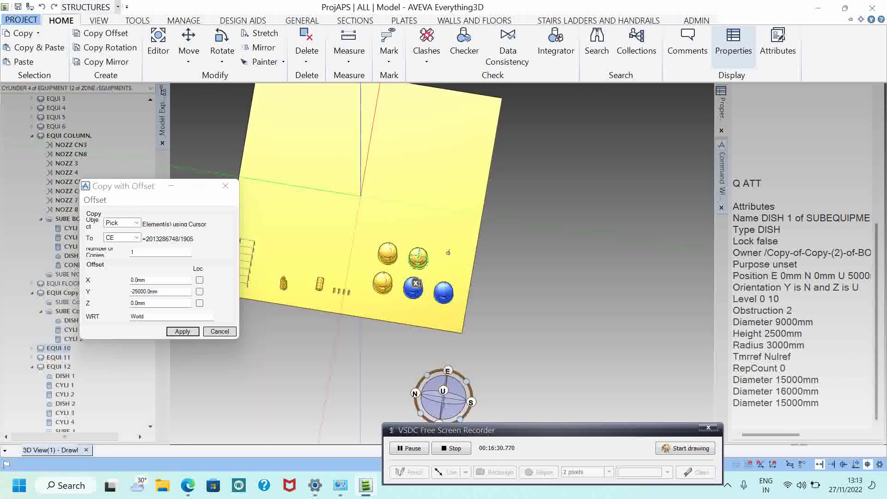
key(ctrl+s)
click(424, 253)
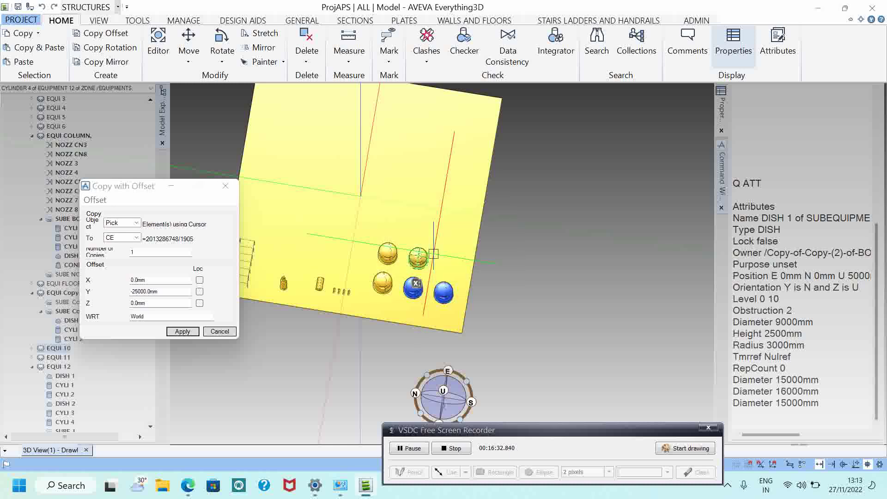
Inspect the southern tank copy, select its equipment and close the offset copy
scroll(413, 256, up, 1)
scroll(412, 256, up, 4)
middle_drag(452, 257, 471, 261)
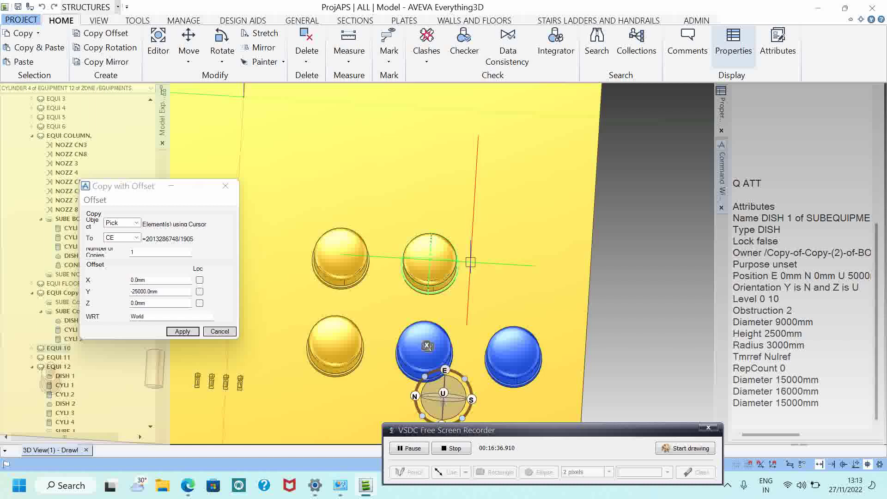
scroll(482, 255, up, 1)
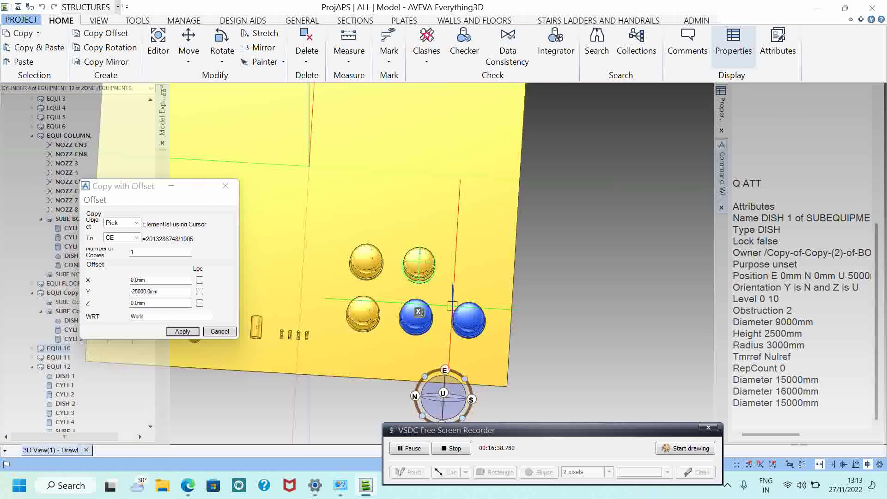
scroll(480, 319, up, 3)
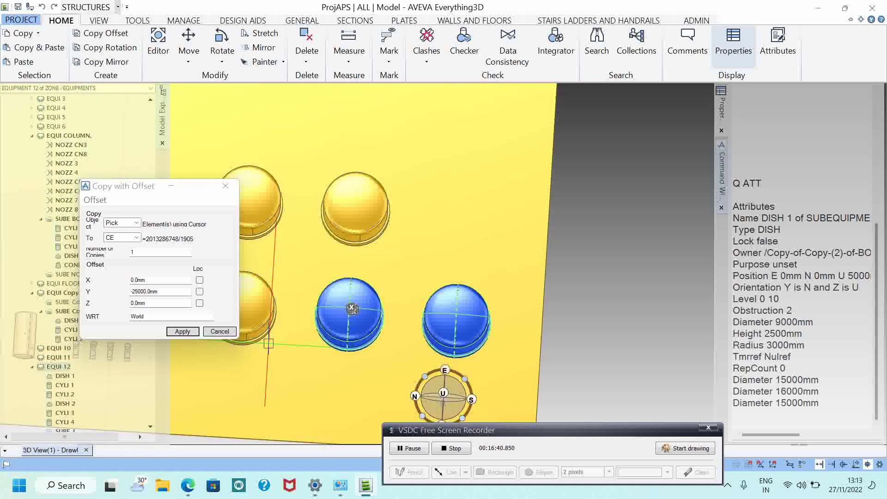
click(220, 331)
Review the extended tank group in a low side view and save the model work again
scroll(425, 270, down, 4)
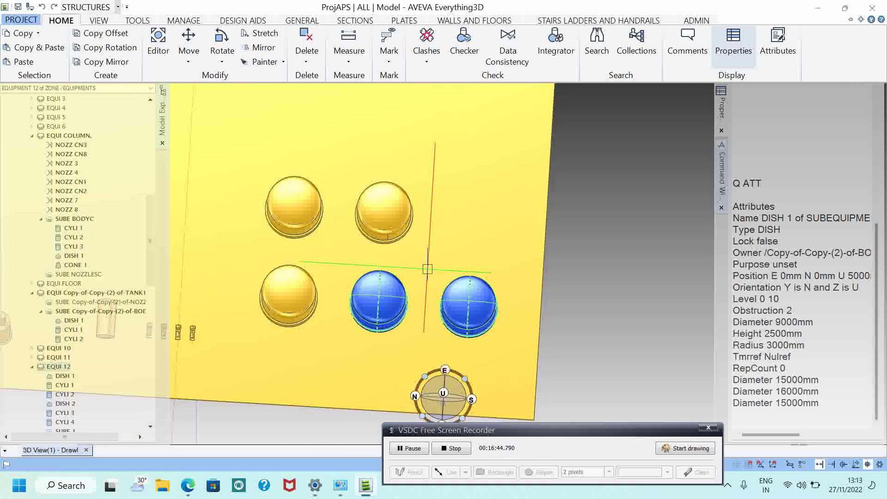
middle_drag(433, 259, 385, 284)
scroll(337, 298, up, 4)
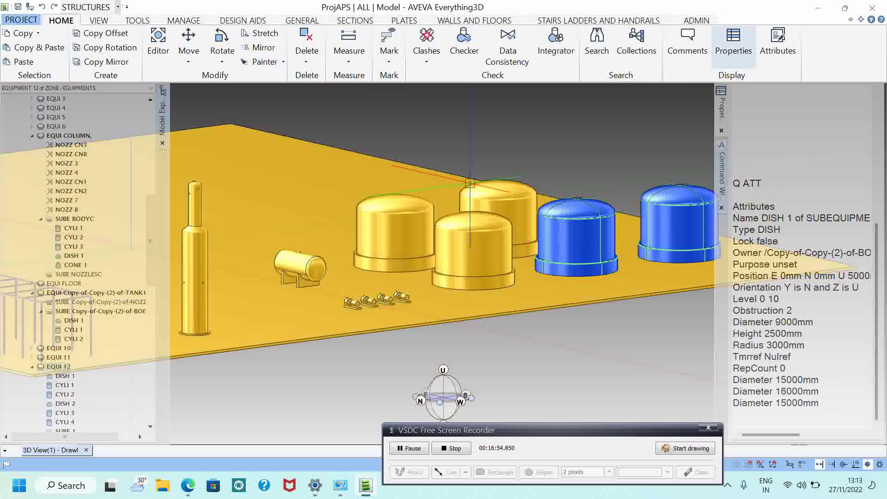
key(ctrl+s)
click(424, 252)
Examine the equipment layout on the floor from several angles, including the column, horizontal vessel and tanks
scroll(409, 261, down, 5)
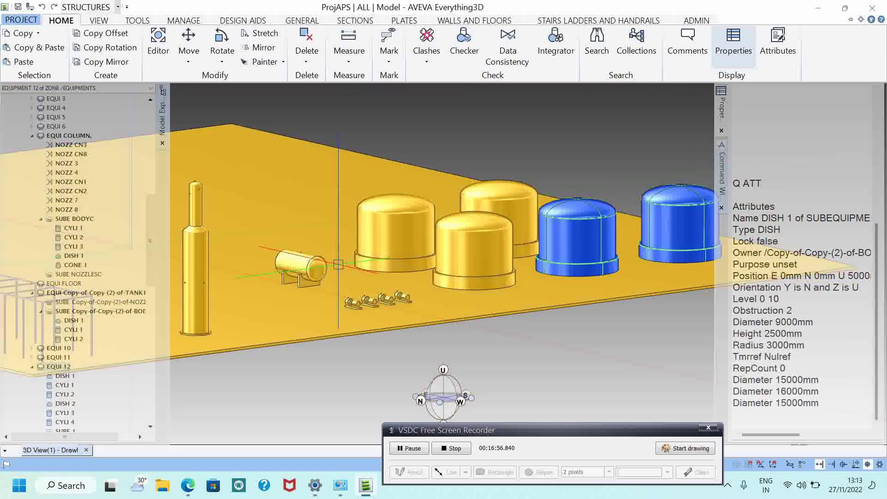
scroll(358, 254, down, 1)
middle_drag(384, 261, 402, 303)
scroll(385, 261, up, 4)
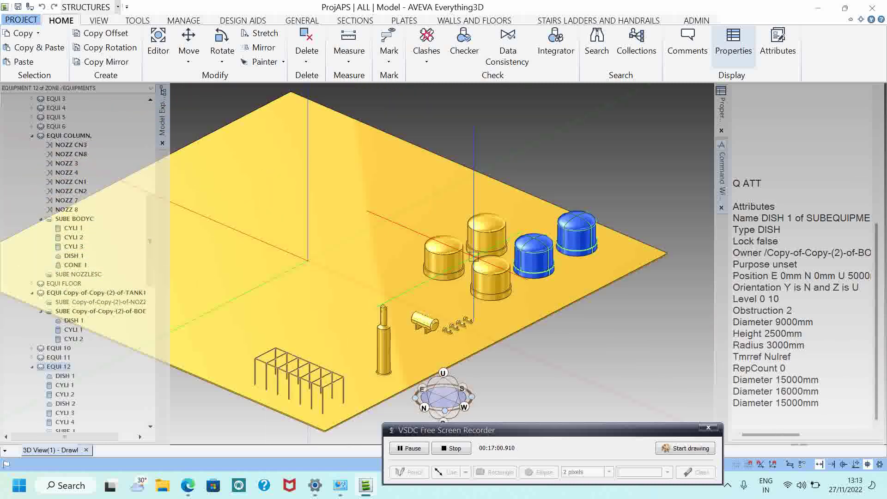
middle_drag(472, 256, 451, 228)
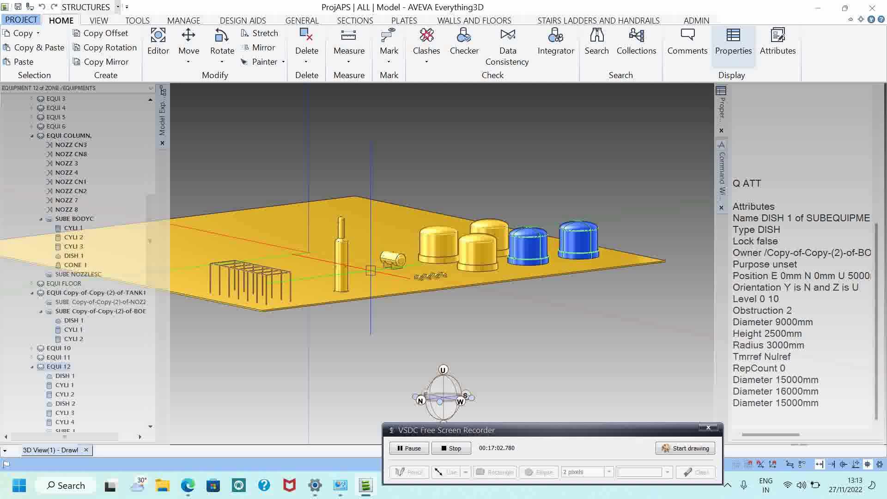
scroll(371, 256, up, 4)
middle_drag(372, 253, 392, 255)
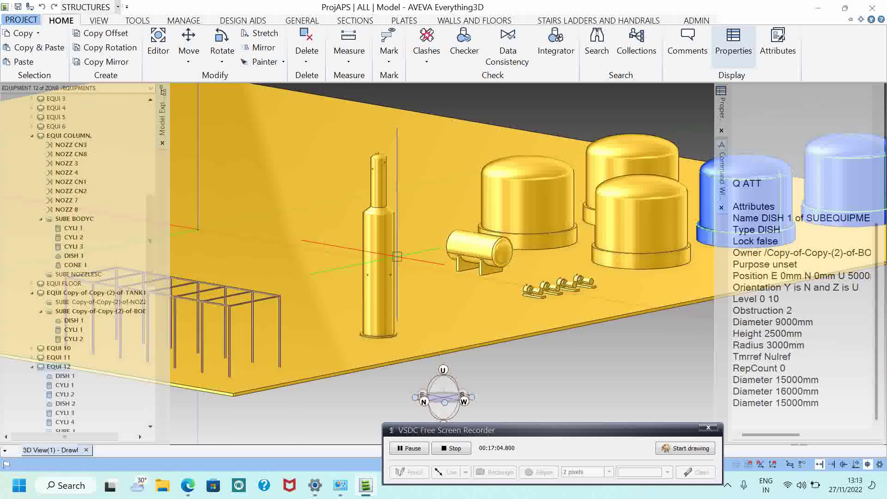